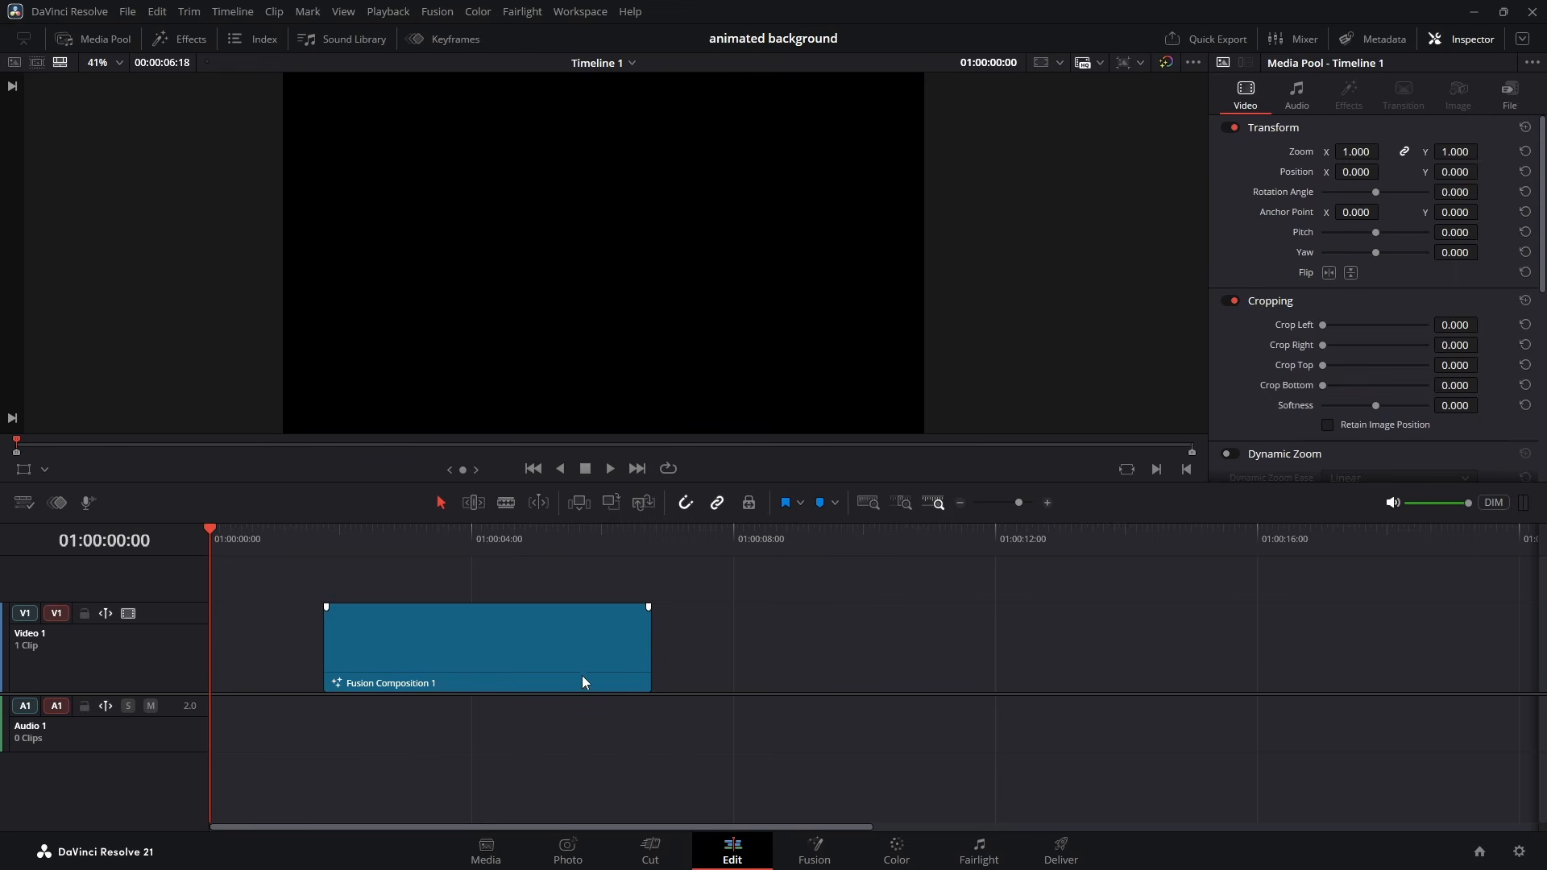
- Open the timeline's Fusion composition clip on the Fusion page and connect a new Background node to MediaOut1
{"action": "left_click_drag", "start_coordinate": [583, 683], "coordinate": [804, 668]}
{"action": "left_click", "coordinate": [828, 850]}
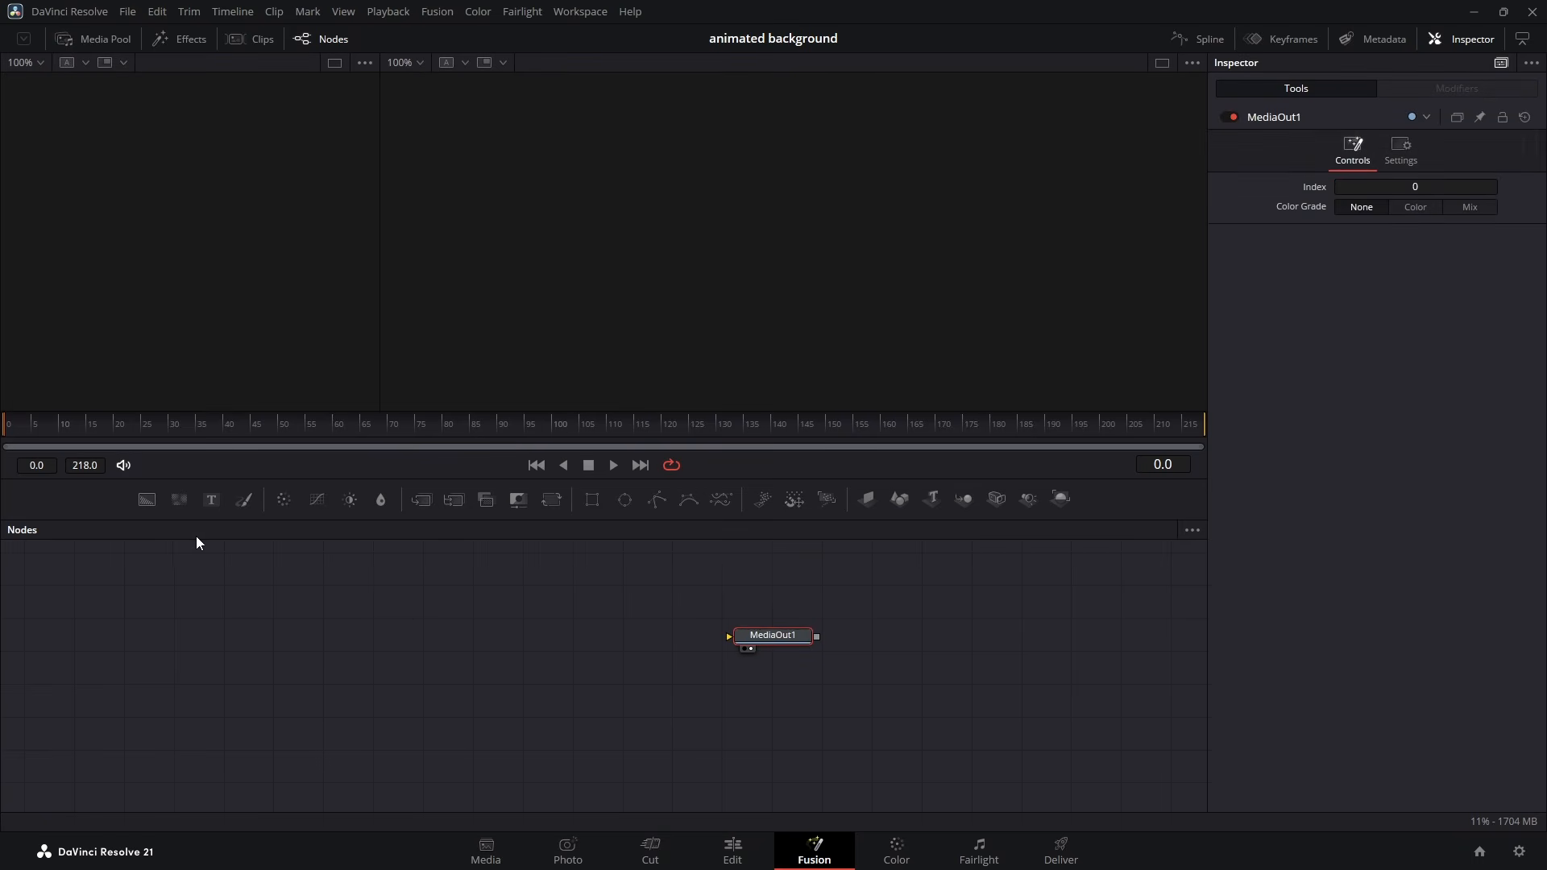
{"action": "left_click_drag", "start_coordinate": [143, 498], "coordinate": [914, 622]}
{"action": "left_click", "coordinate": [423, 625]}
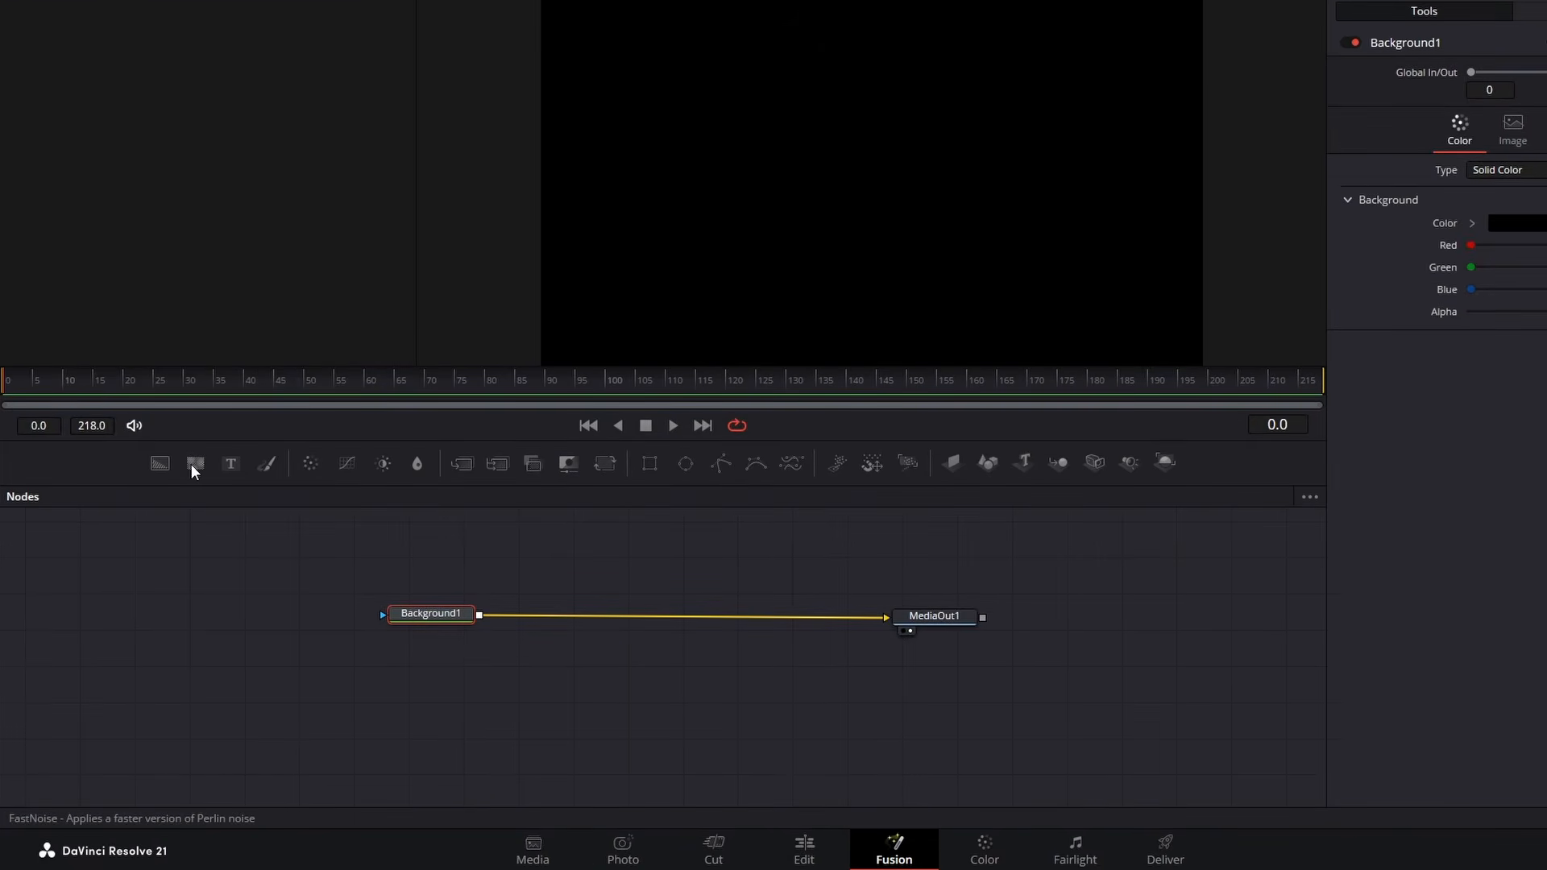
- Merge a FastNoise node over the background and set its color type to Gradient
{"action": "left_click_drag", "start_coordinate": [192, 464], "coordinate": [480, 619]}
{"action": "left_click", "coordinate": [579, 552]}
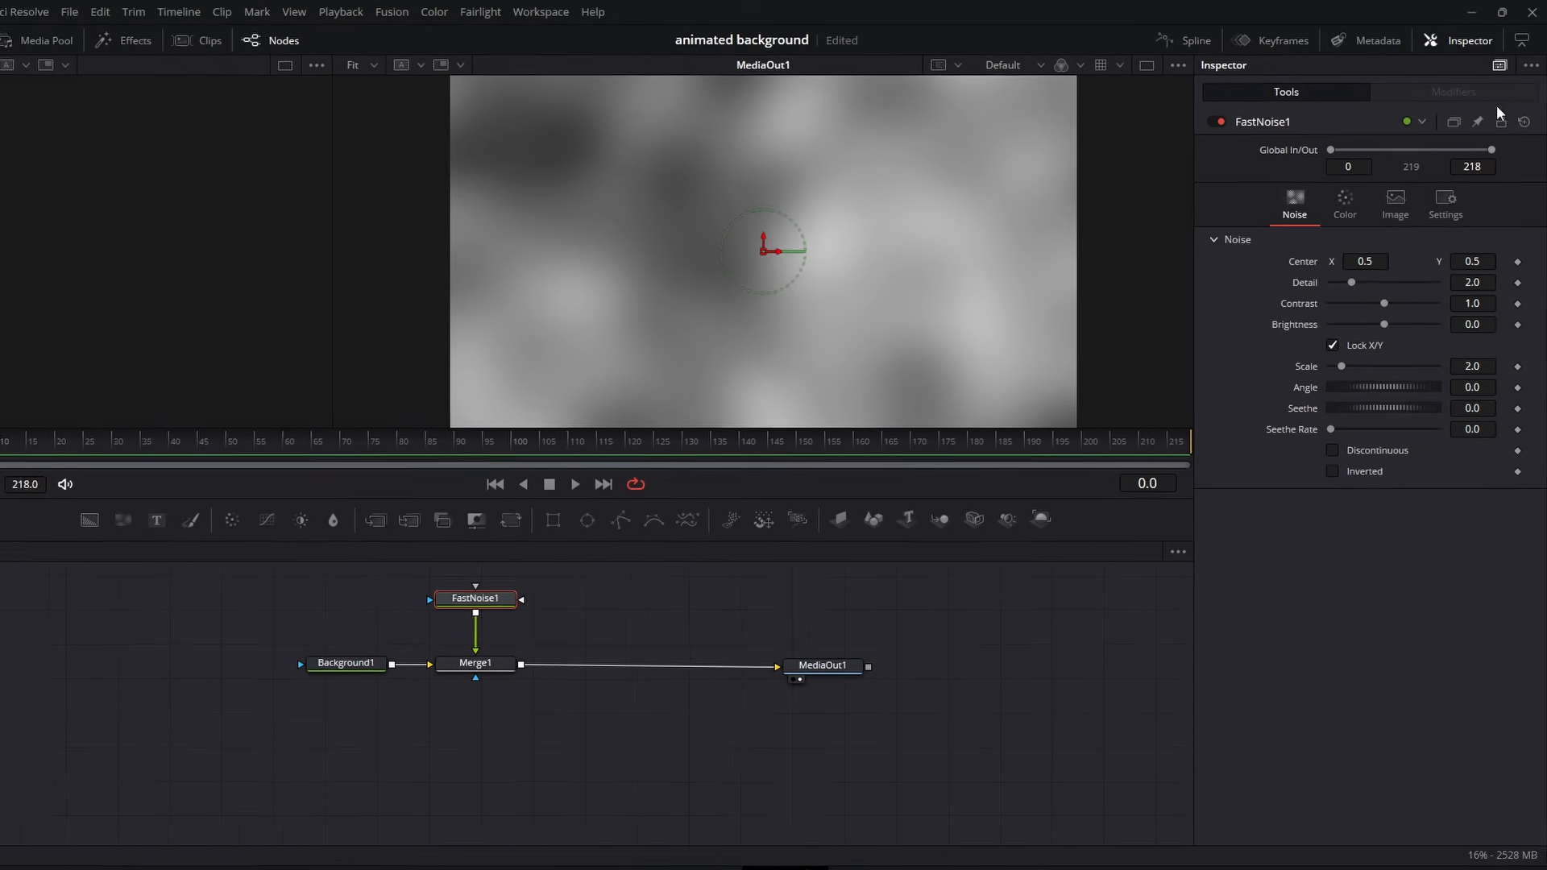
{"action": "left_click", "coordinate": [1338, 202]}
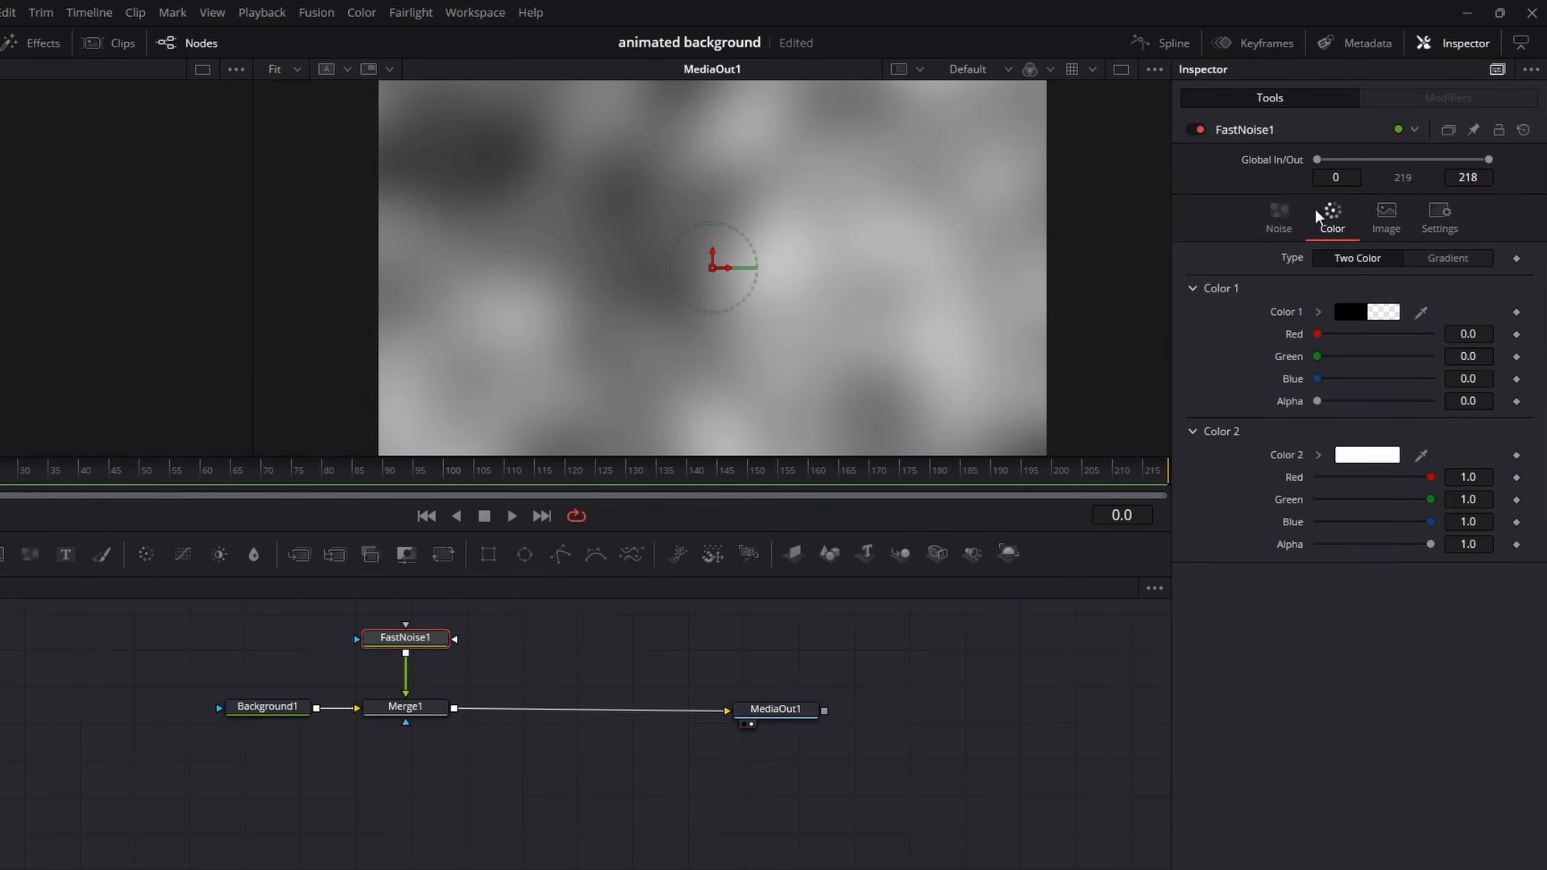
{"action": "left_click", "coordinate": [1457, 257]}
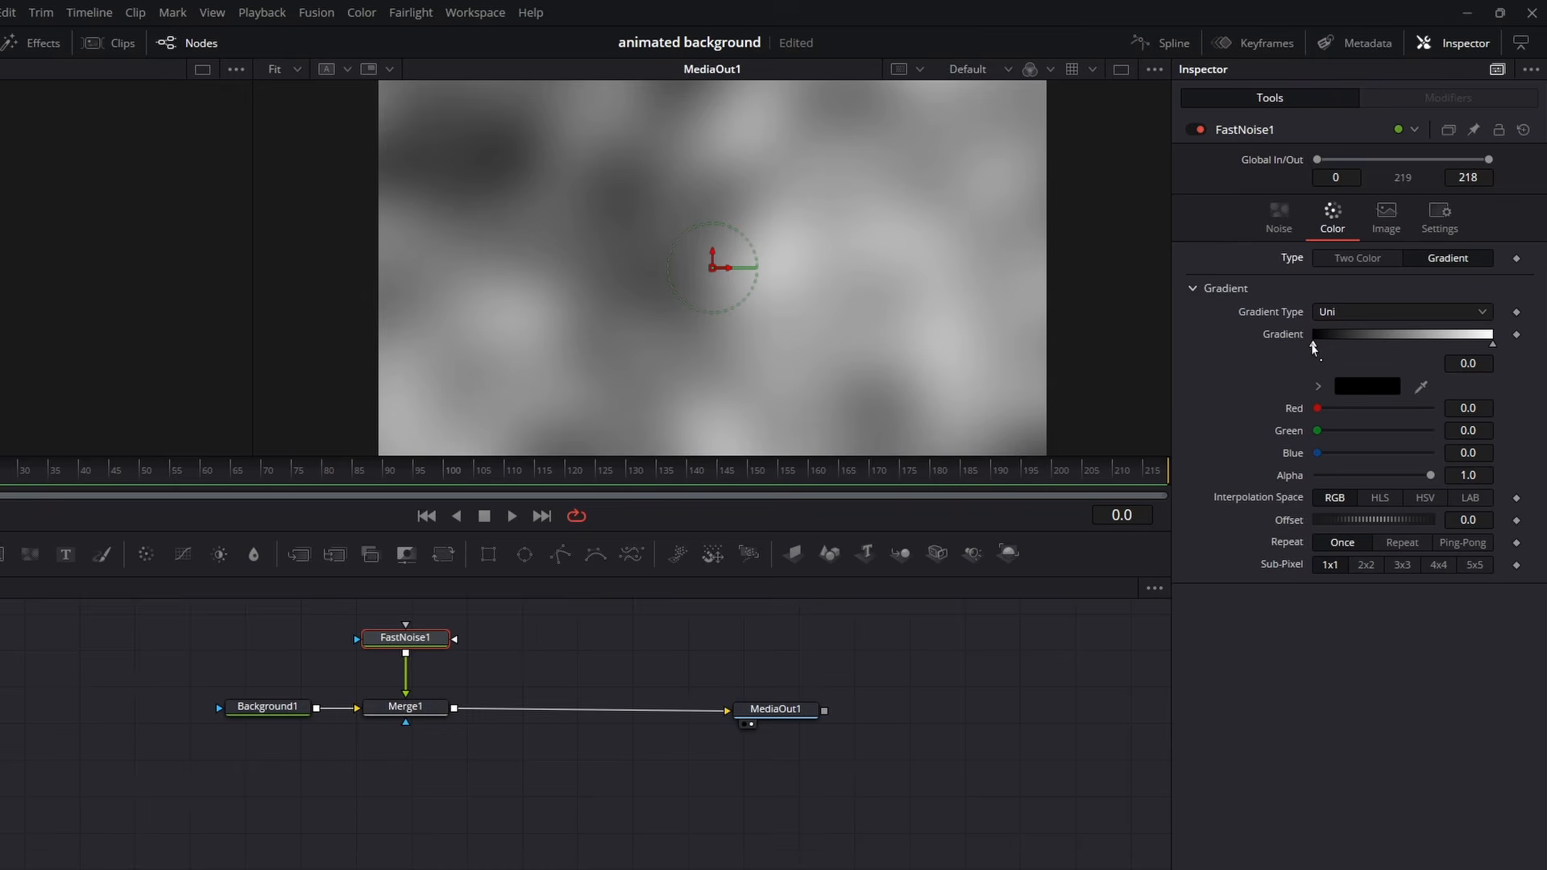
- Set the start color of the FastNoise gradient to dark red #aa0000
{"action": "left_click", "coordinate": [1346, 387]}
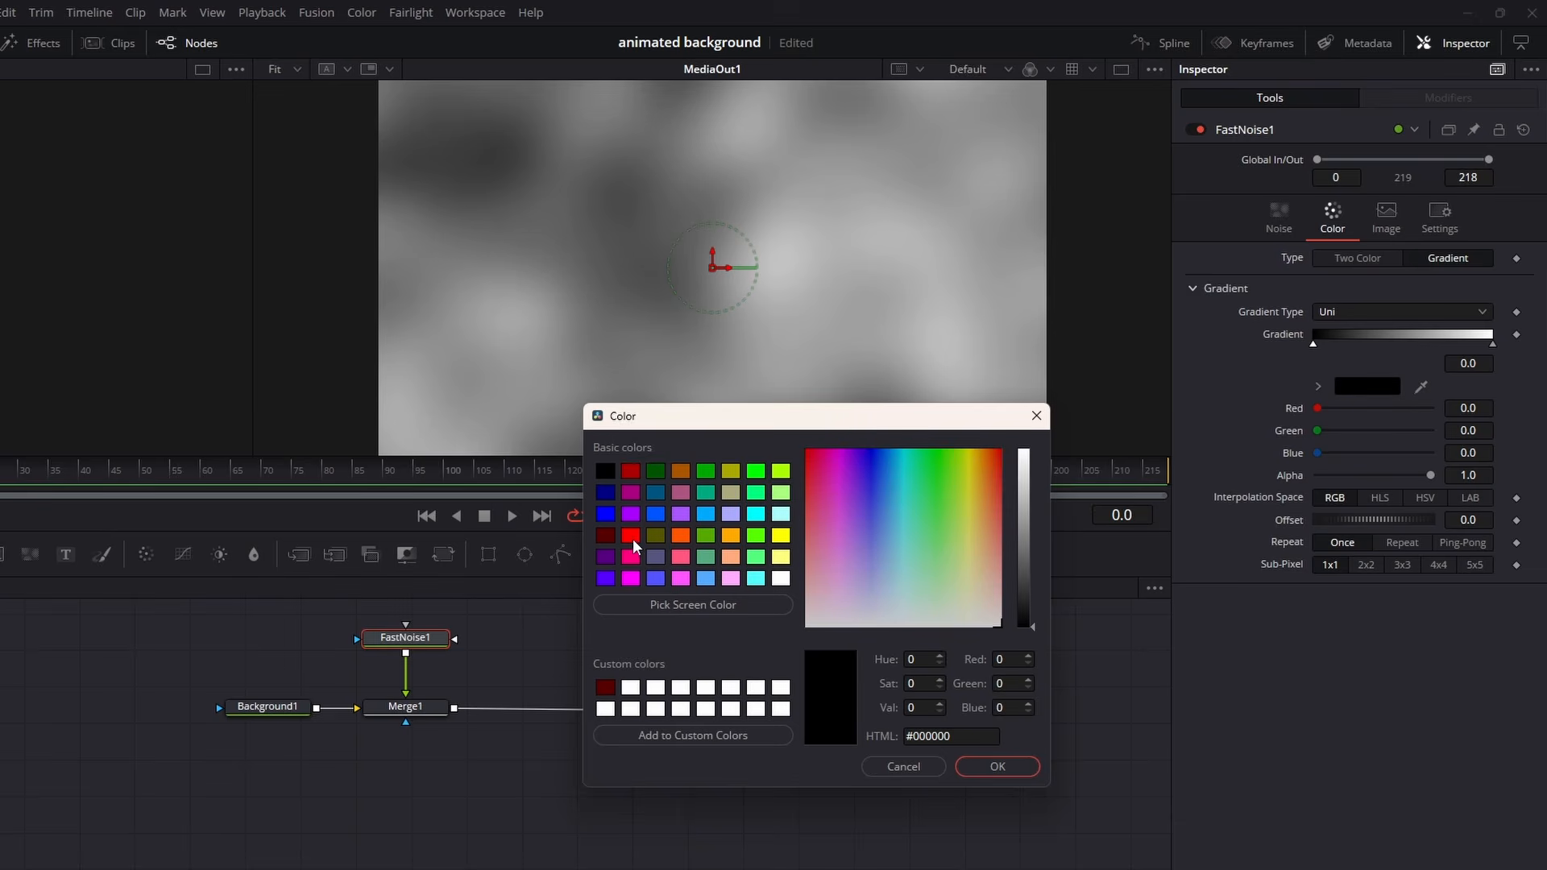
{"action": "left_click", "coordinate": [631, 472]}
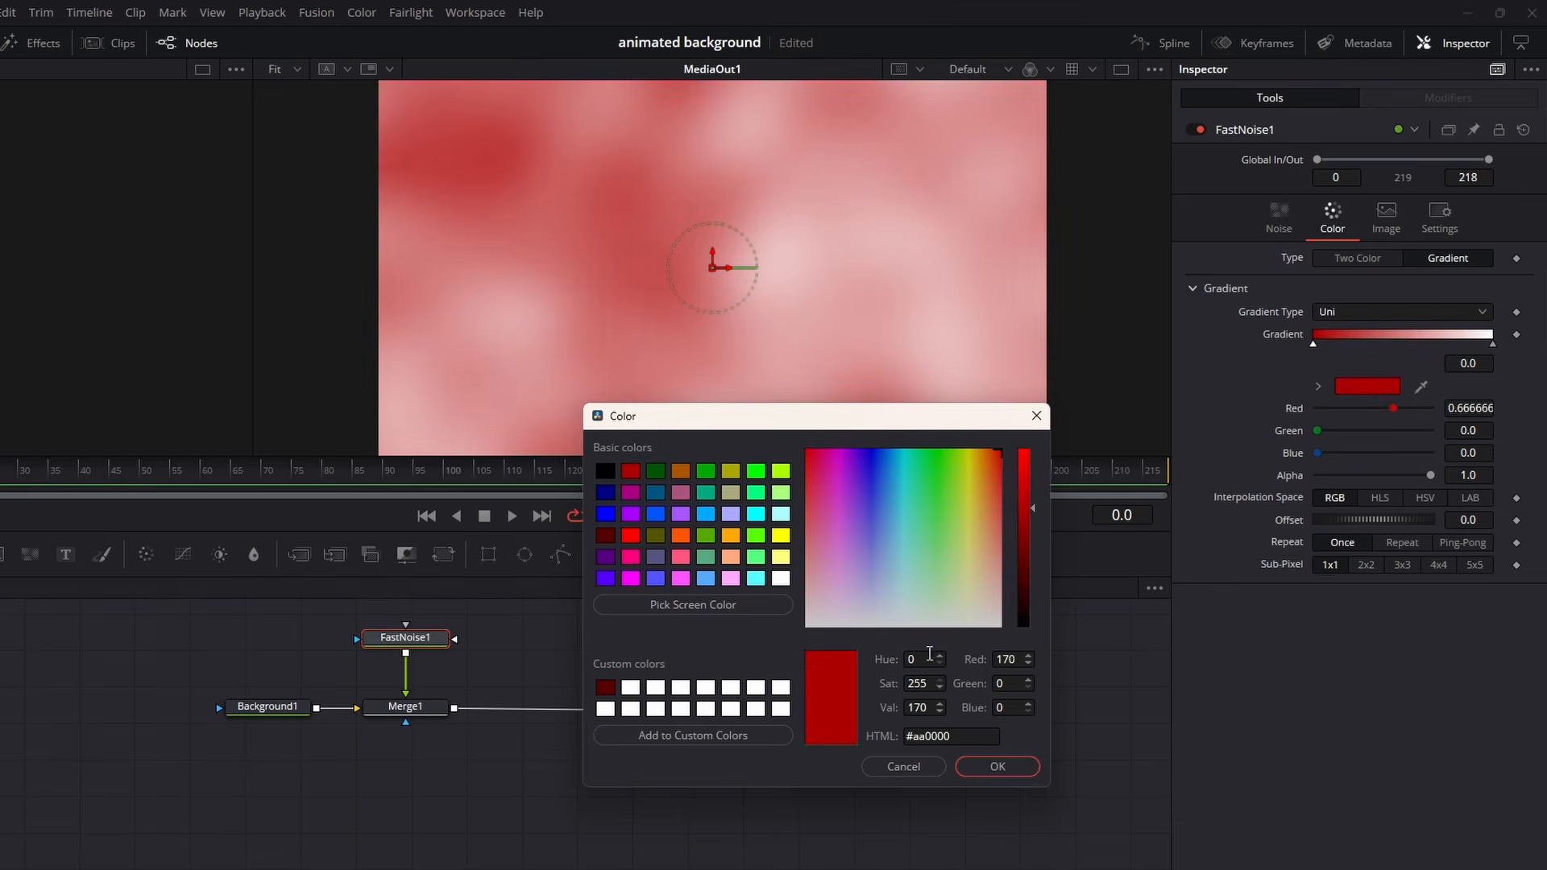
{"action": "left_click", "coordinate": [985, 772]}
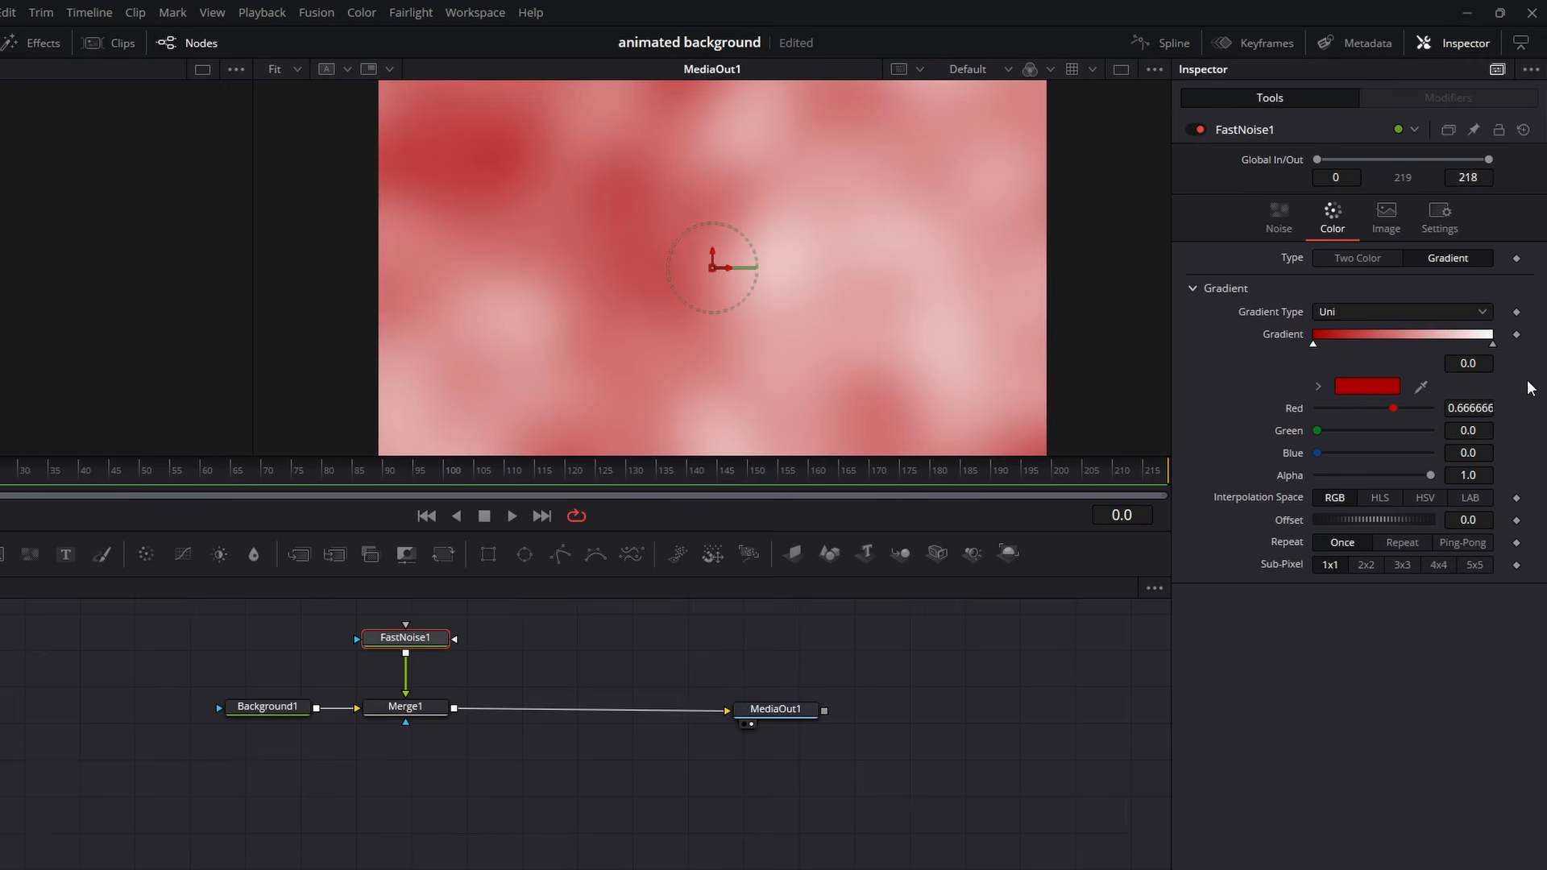
- Try several basic colors for the end of the noise gradient and set it to yellow #ffff00
{"action": "left_click", "coordinate": [1495, 347]}
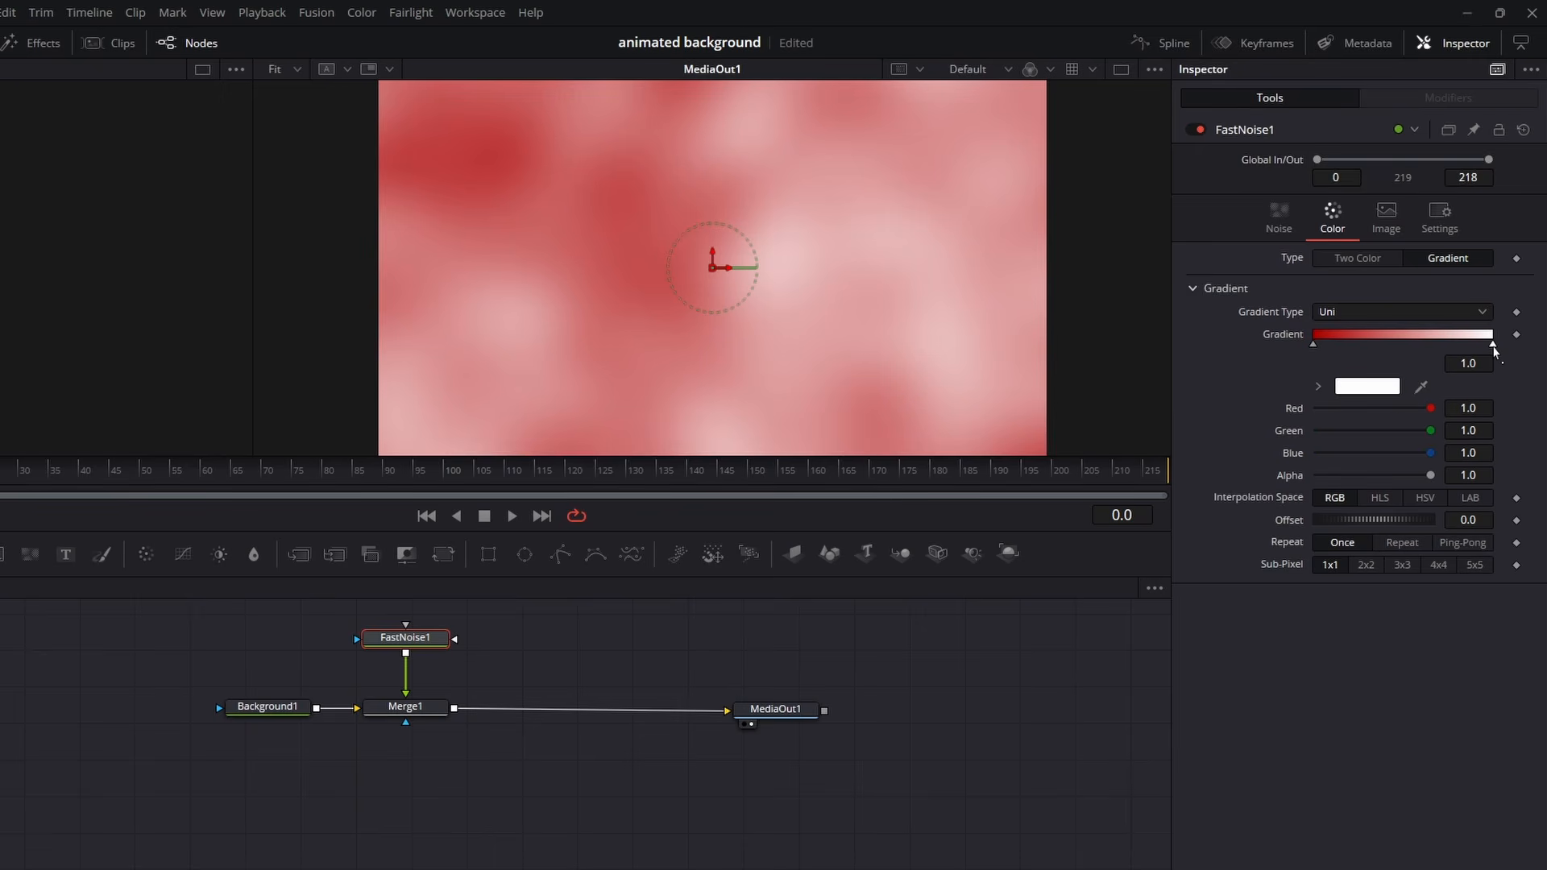
{"action": "left_click", "coordinate": [1368, 386]}
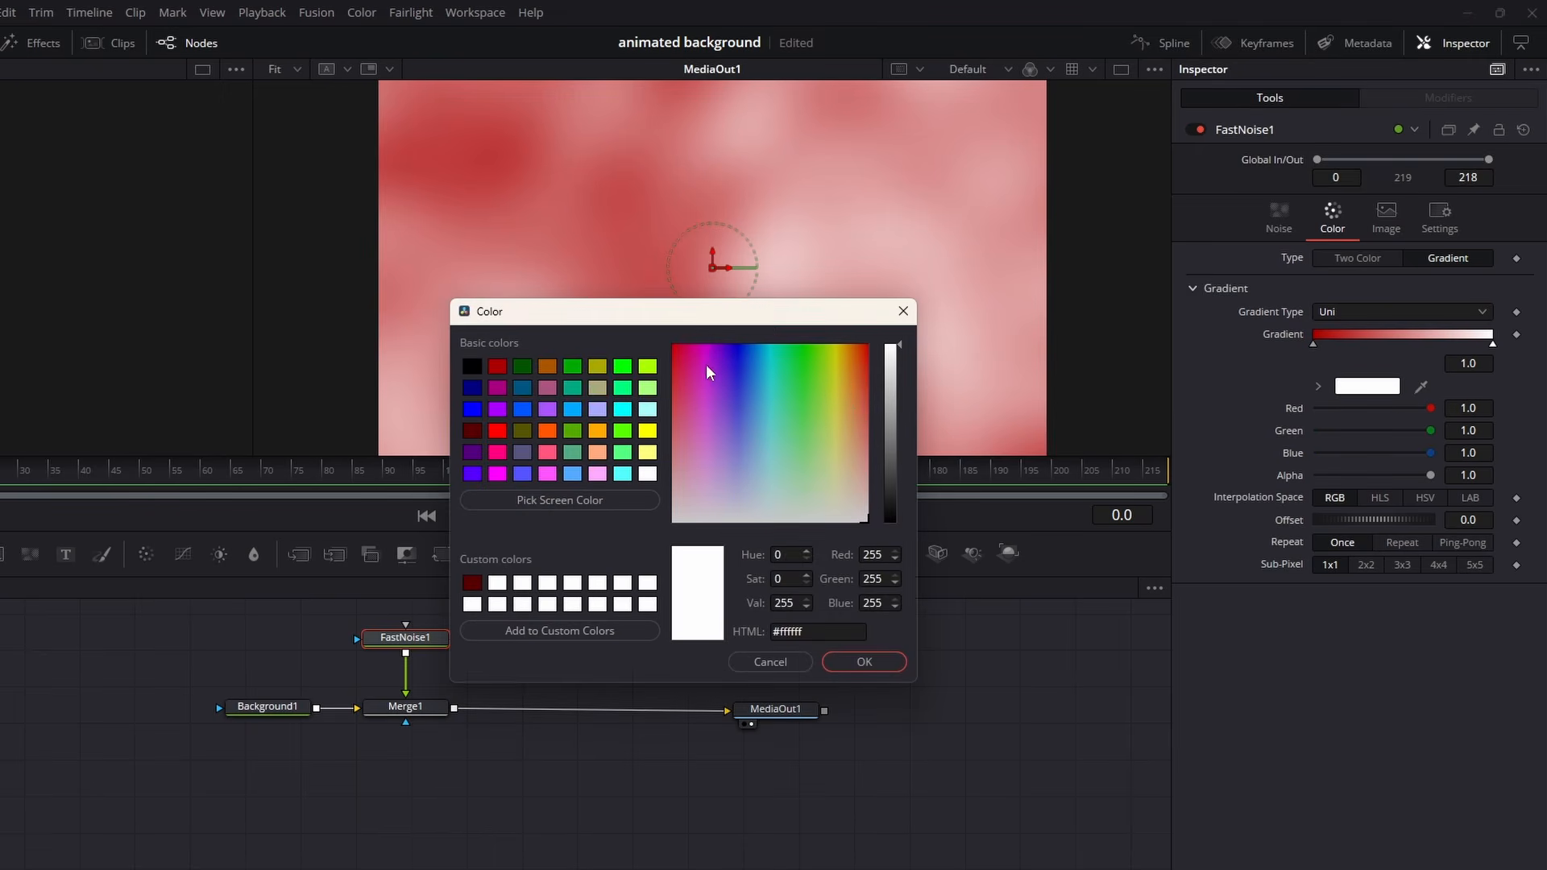
{"action": "left_click_drag", "start_coordinate": [713, 313], "coordinate": [797, 456]}
{"action": "left_click", "coordinate": [631, 567]}
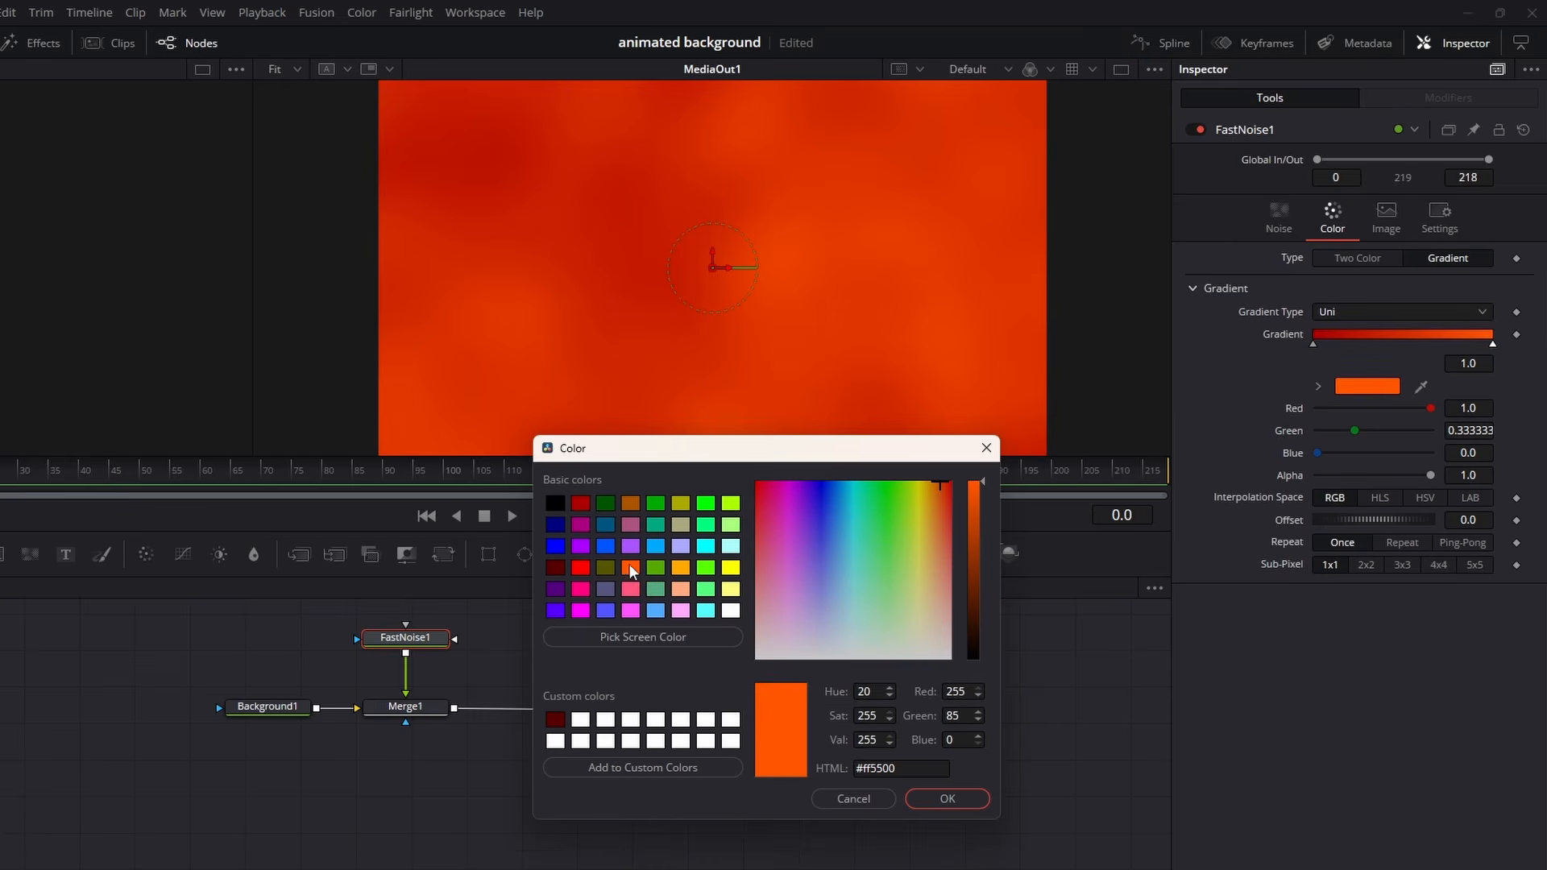
{"action": "left_click", "coordinate": [579, 568]}
{"action": "left_click", "coordinate": [729, 569]}
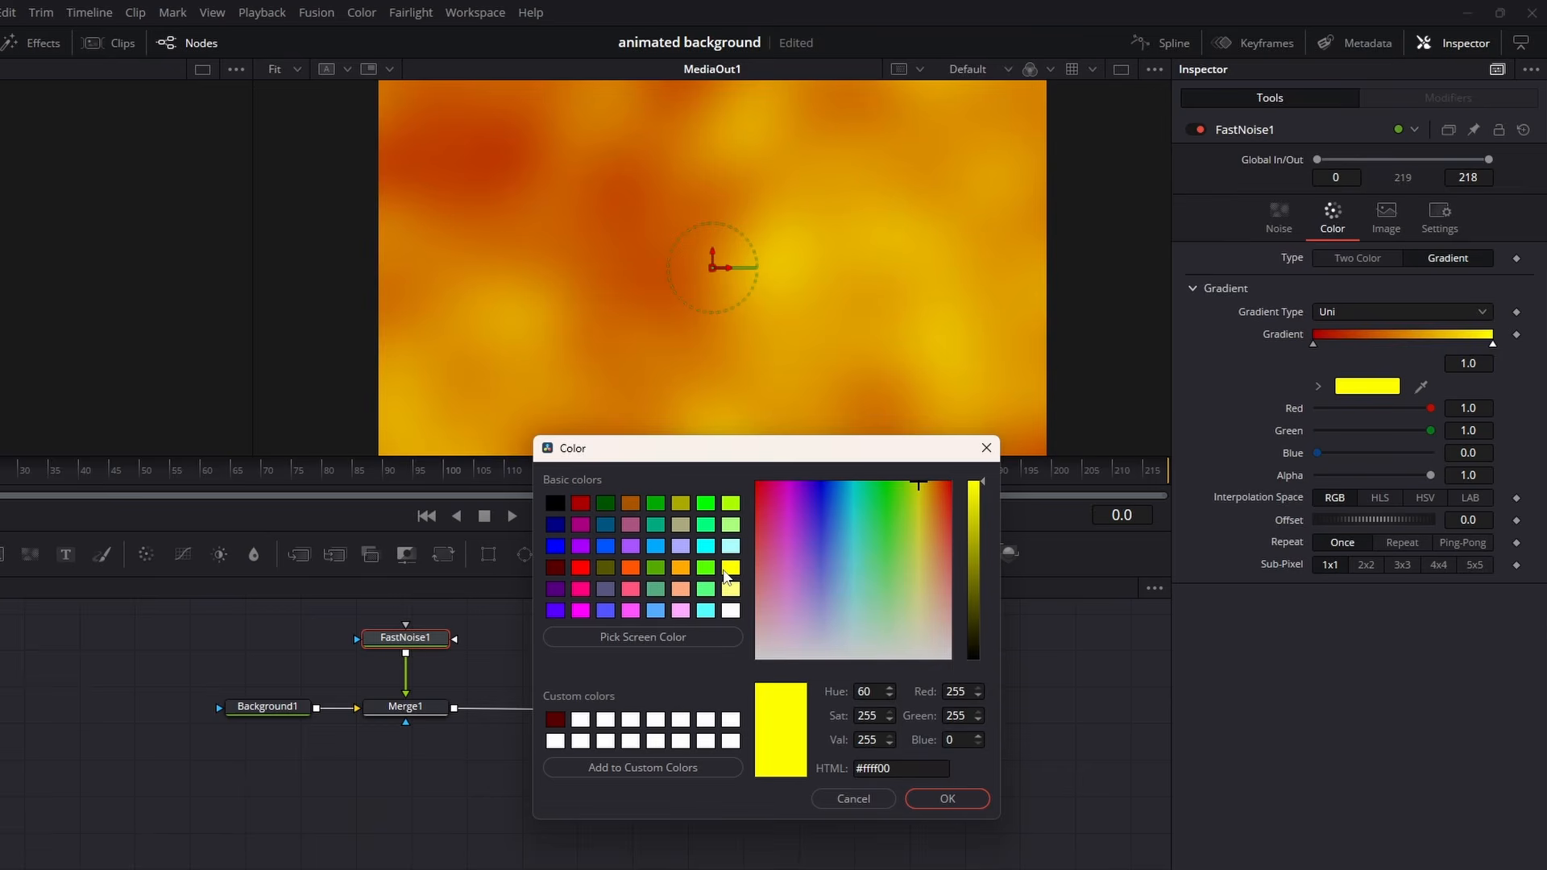
{"action": "left_click", "coordinate": [582, 501]}
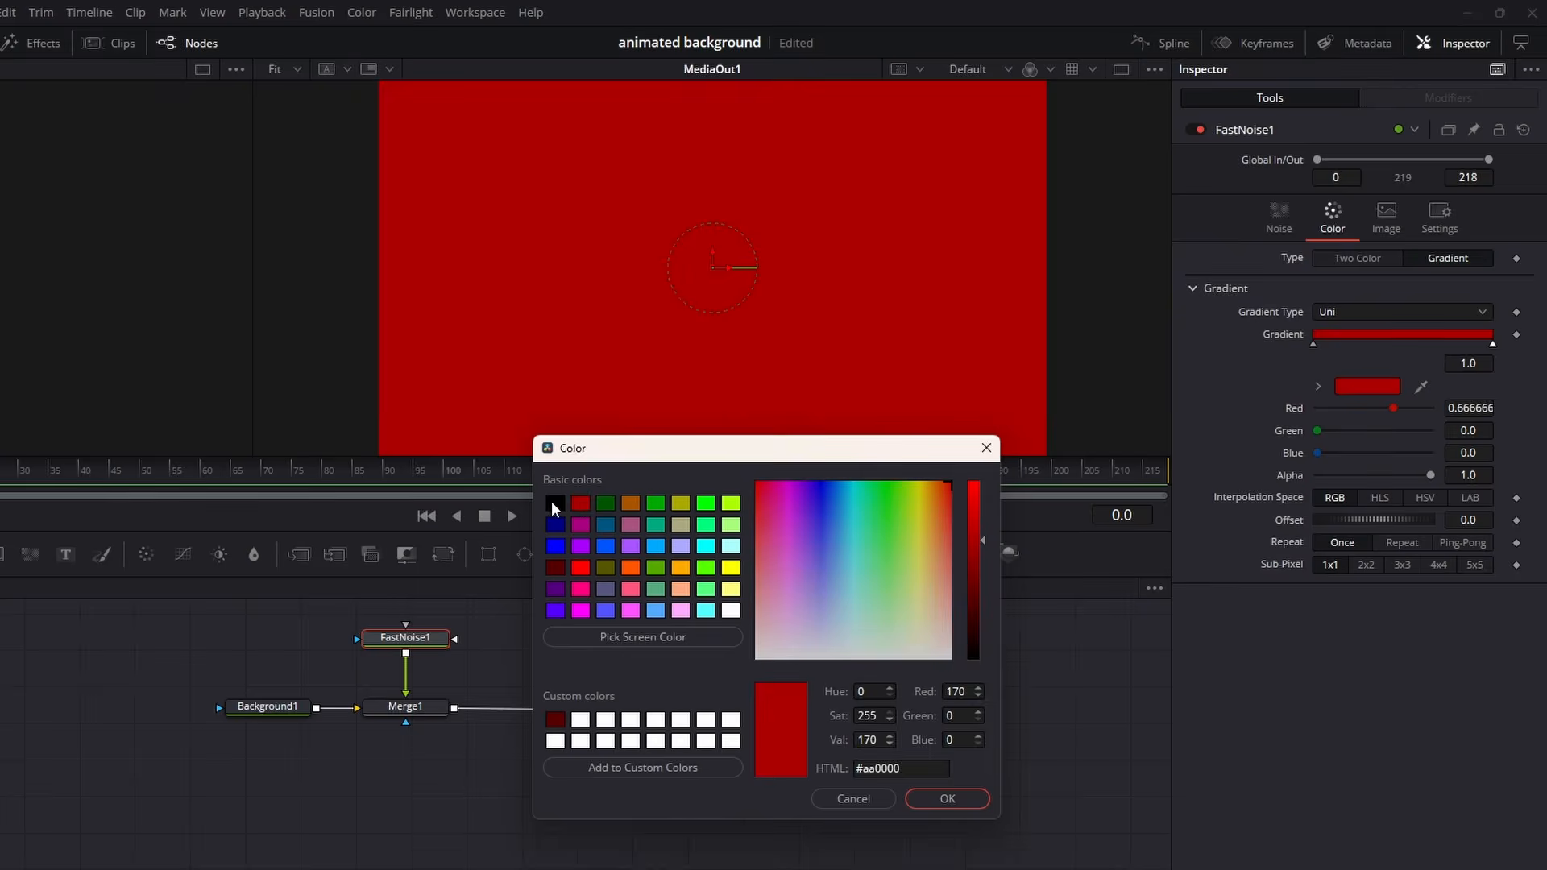
{"action": "left_click", "coordinate": [553, 501]}
{"action": "left_click", "coordinate": [630, 610]}
{"action": "left_click", "coordinate": [580, 610]}
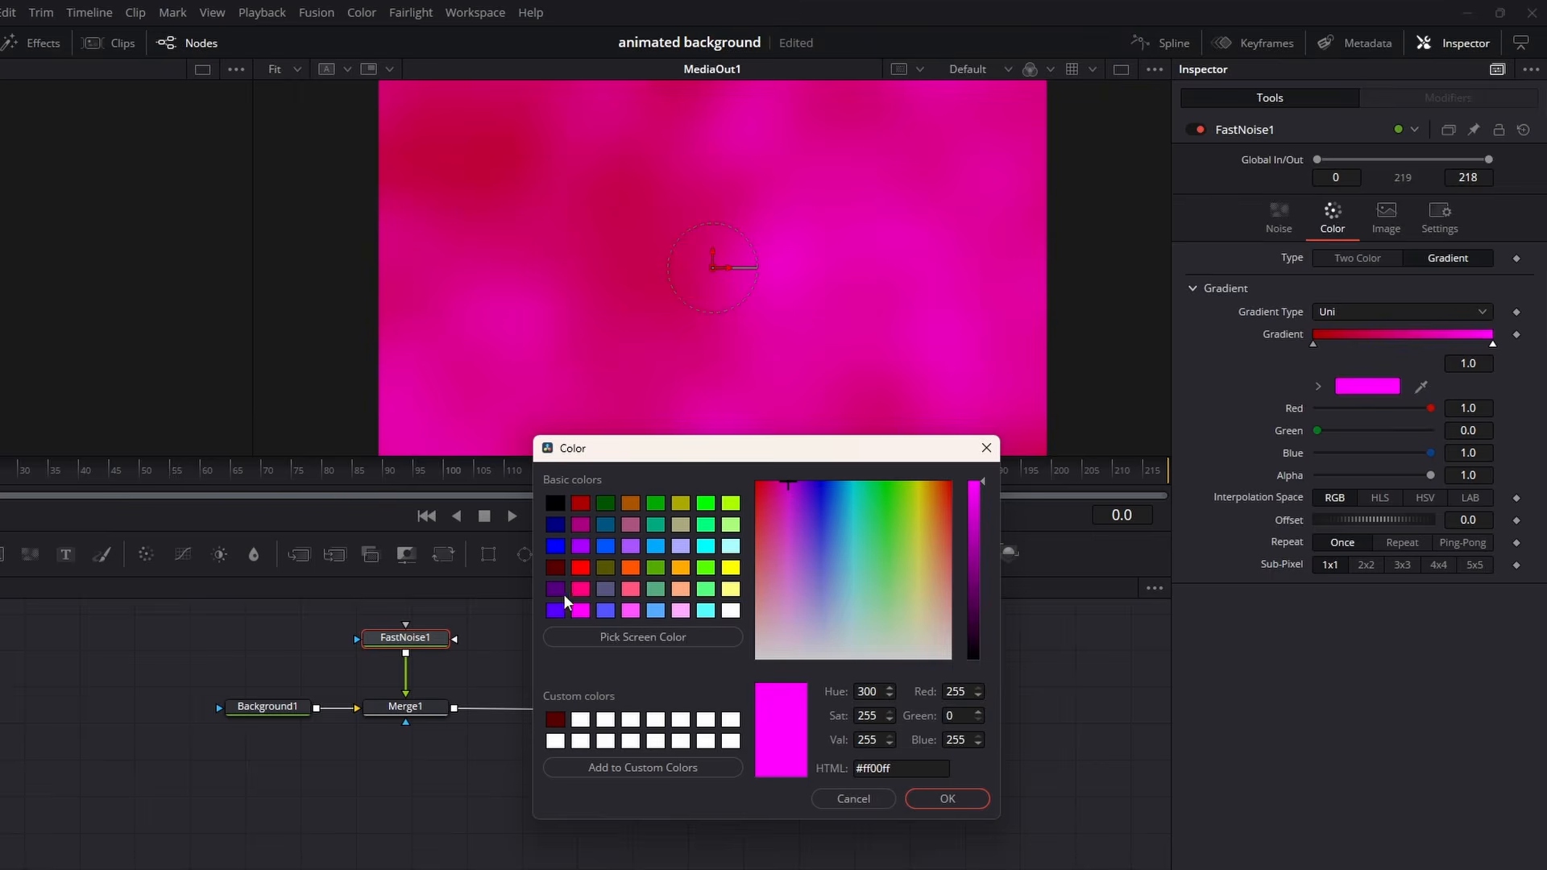
{"action": "left_click", "coordinate": [555, 610]}
{"action": "left_click", "coordinate": [606, 610]}
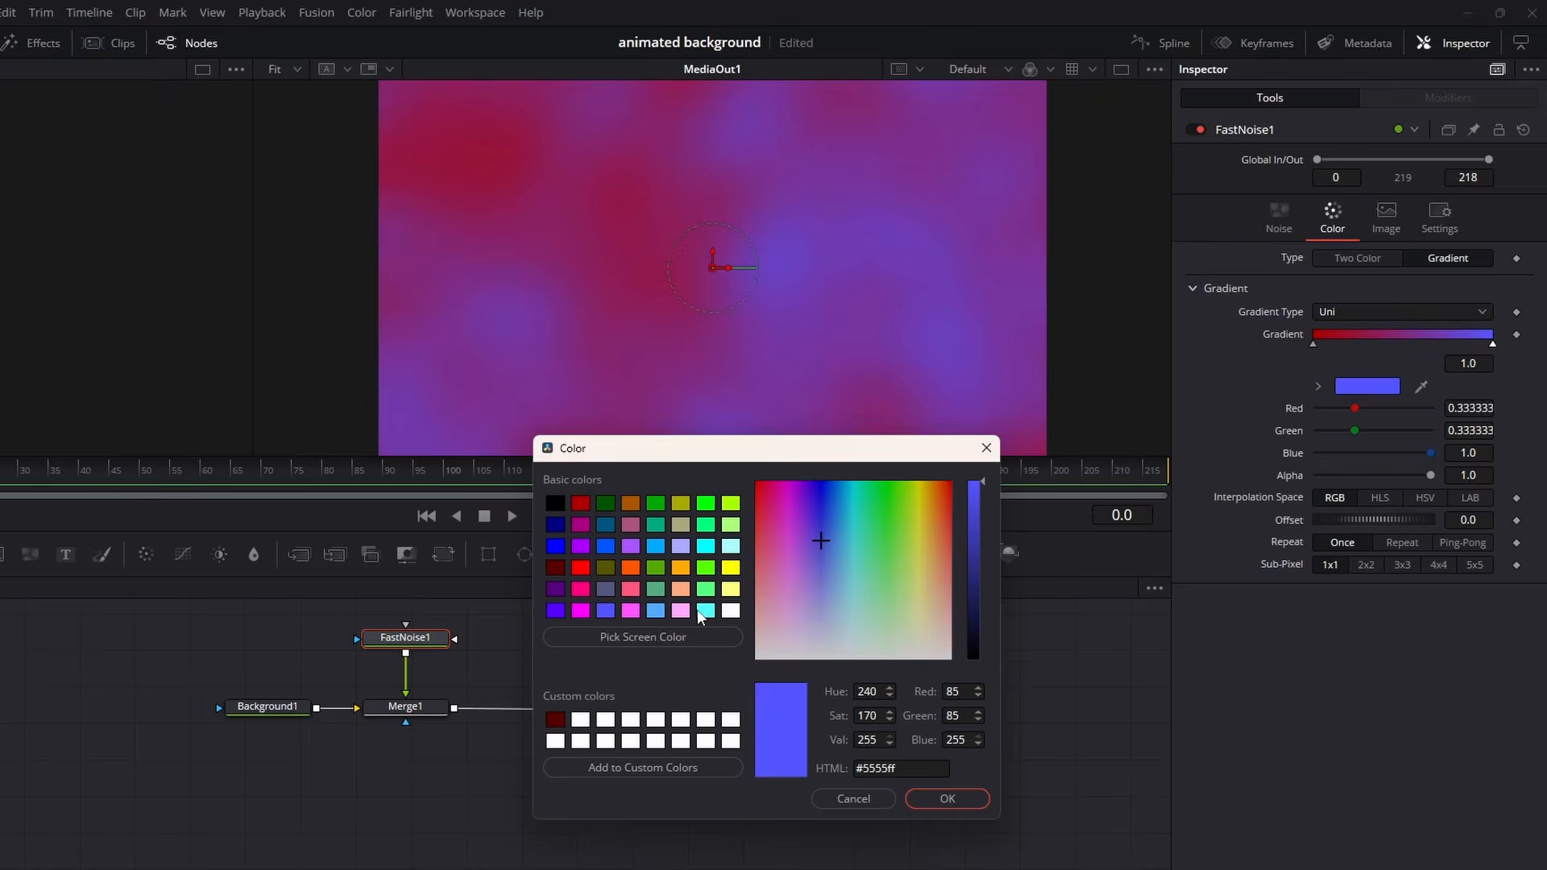
{"action": "left_click", "coordinate": [705, 610]}
{"action": "left_click", "coordinate": [731, 567]}
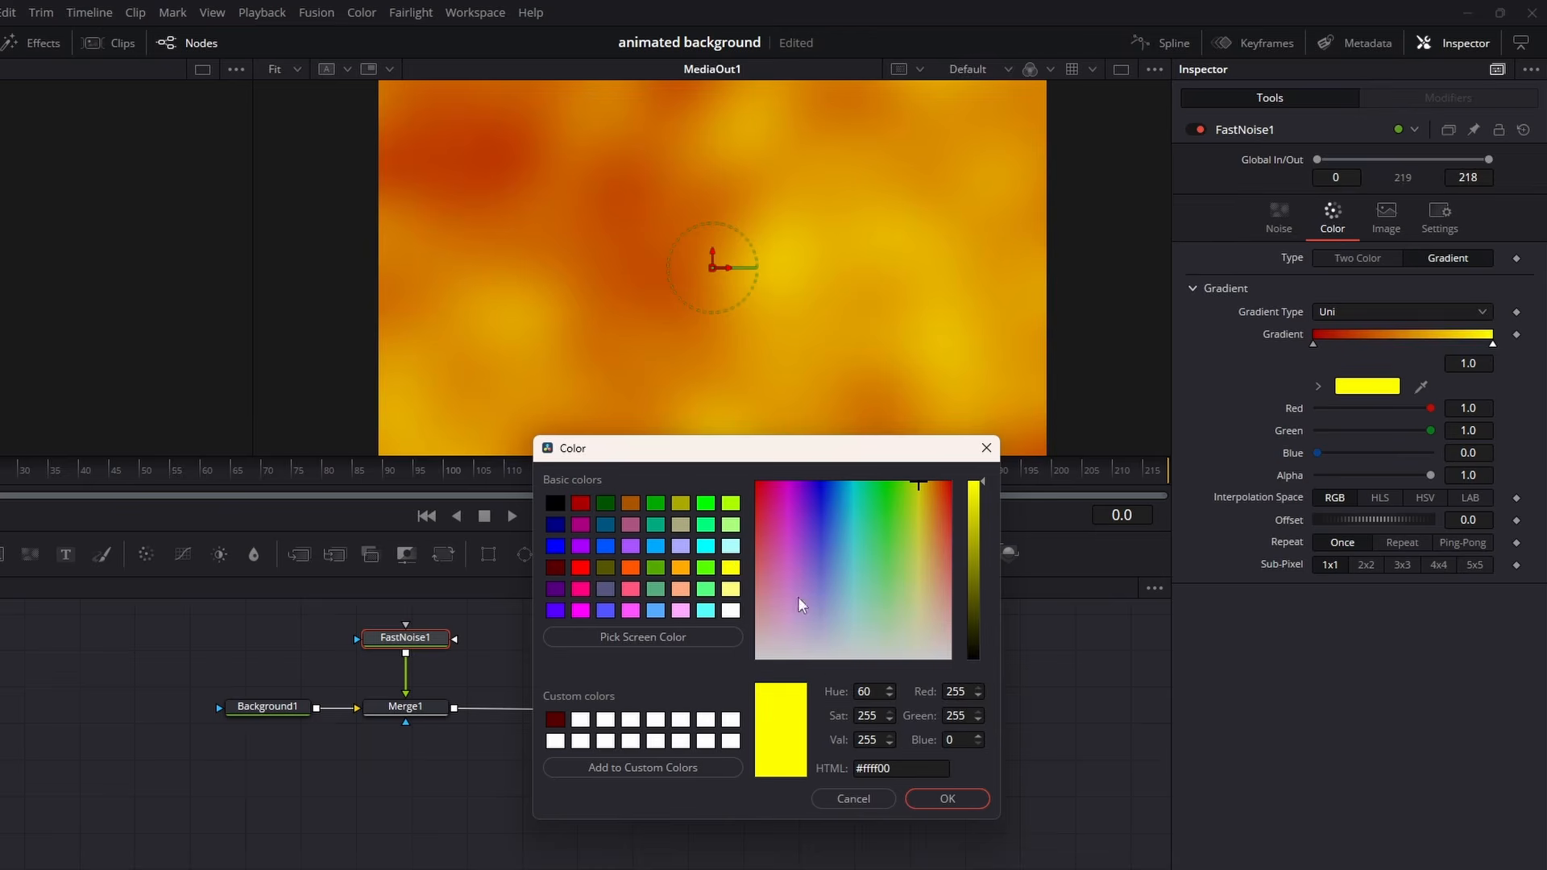
{"action": "left_click", "coordinate": [947, 798]}
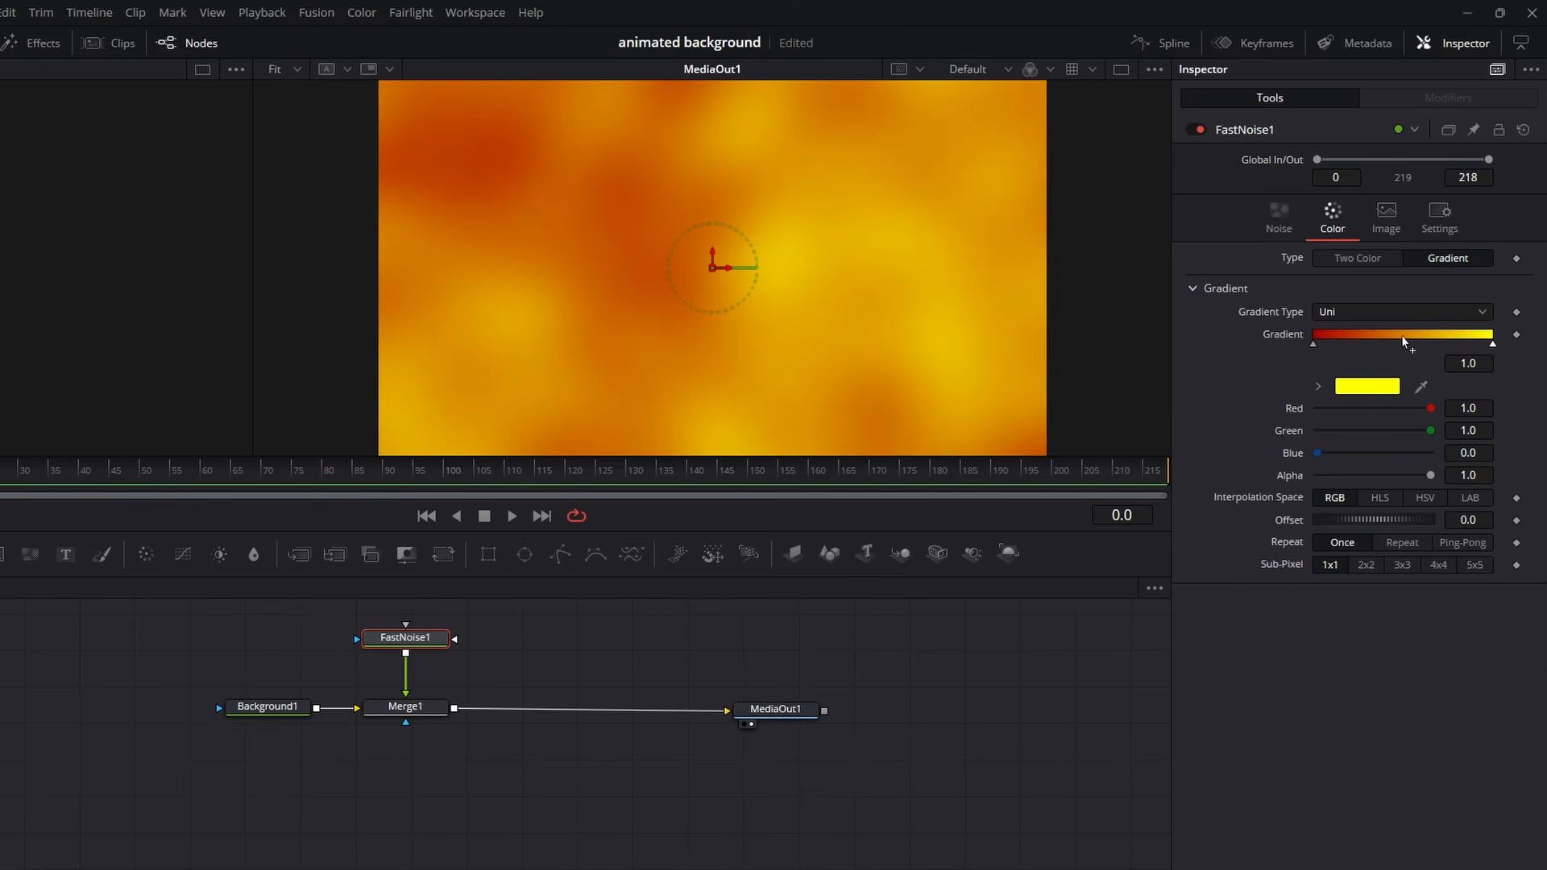
- Add a middle stop to the noise gradient at about 0.47 and make it black #000000
{"action": "left_click", "coordinate": [1402, 338]}
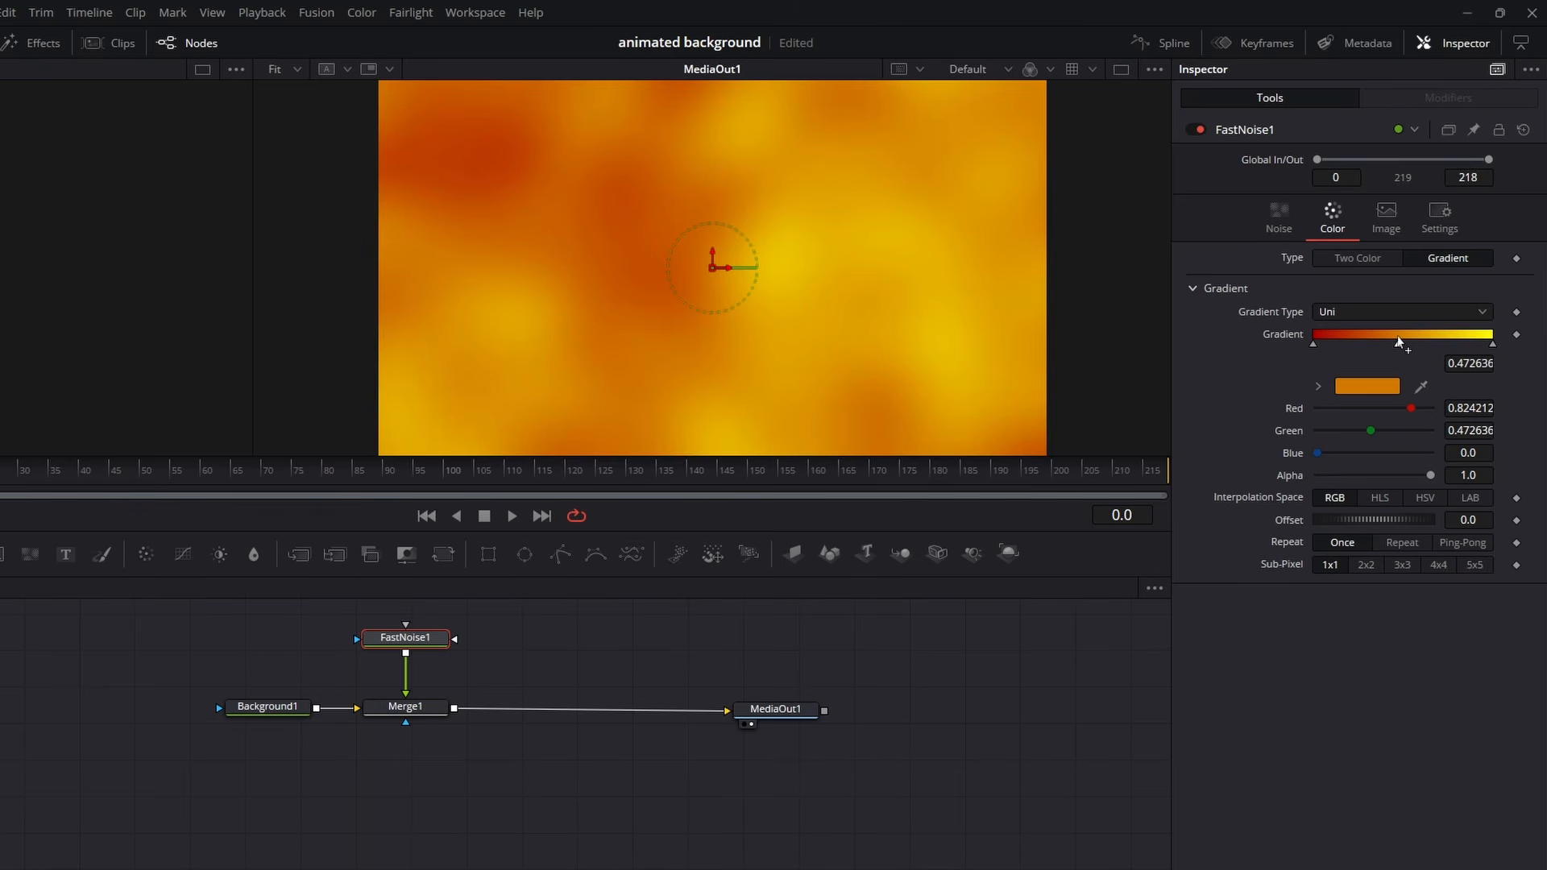
{"action": "left_click", "coordinate": [1374, 388]}
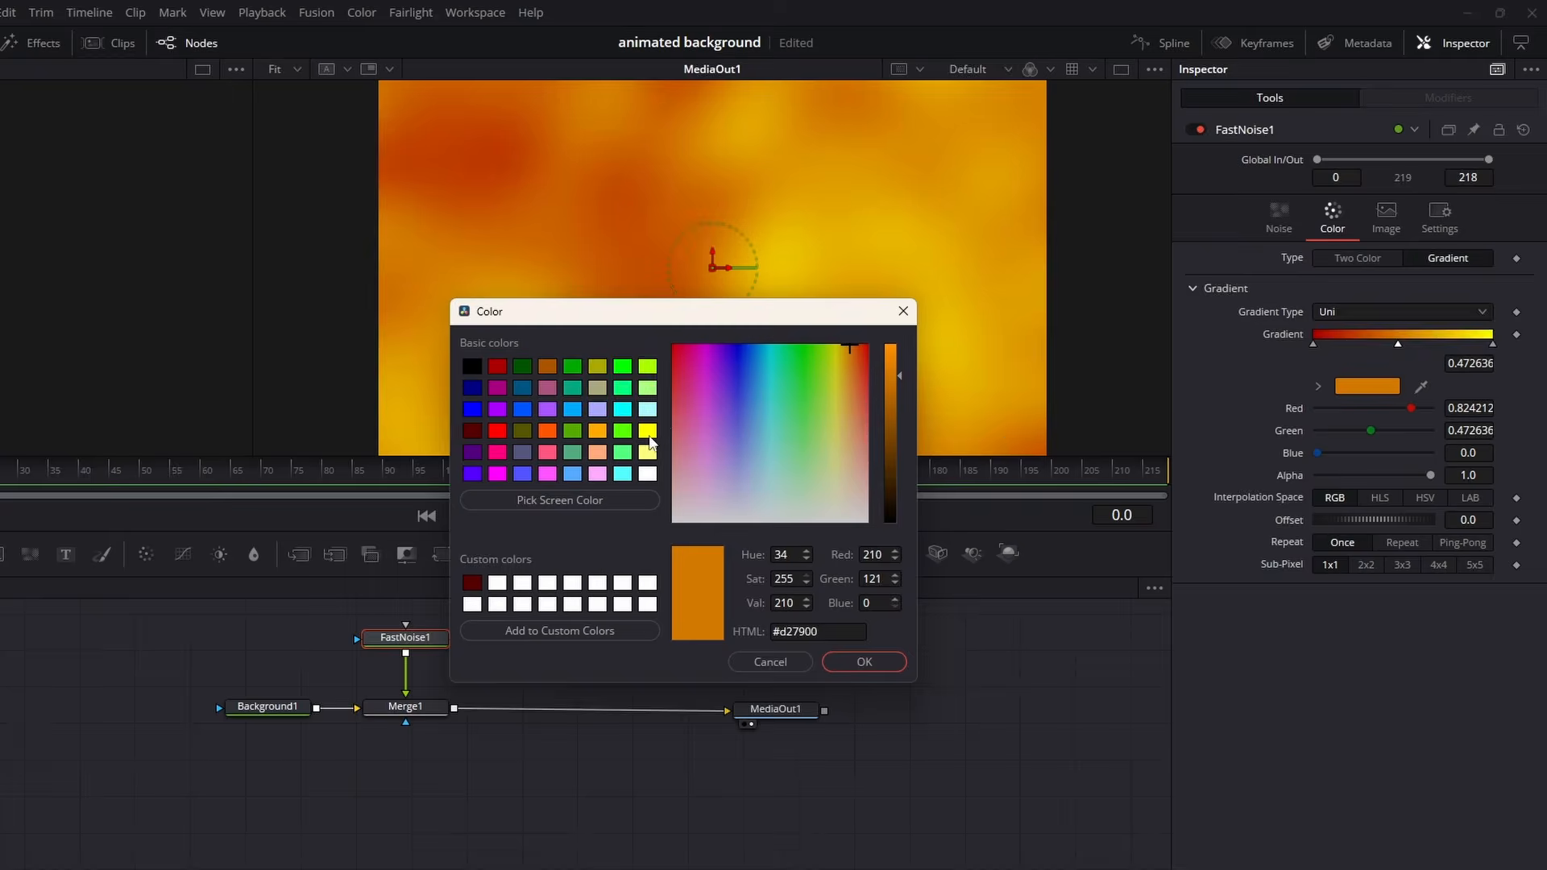
{"action": "left_click", "coordinate": [648, 430]}
{"action": "left_click_drag", "start_coordinate": [729, 311], "coordinate": [747, 460]}
{"action": "left_click", "coordinate": [513, 516]}
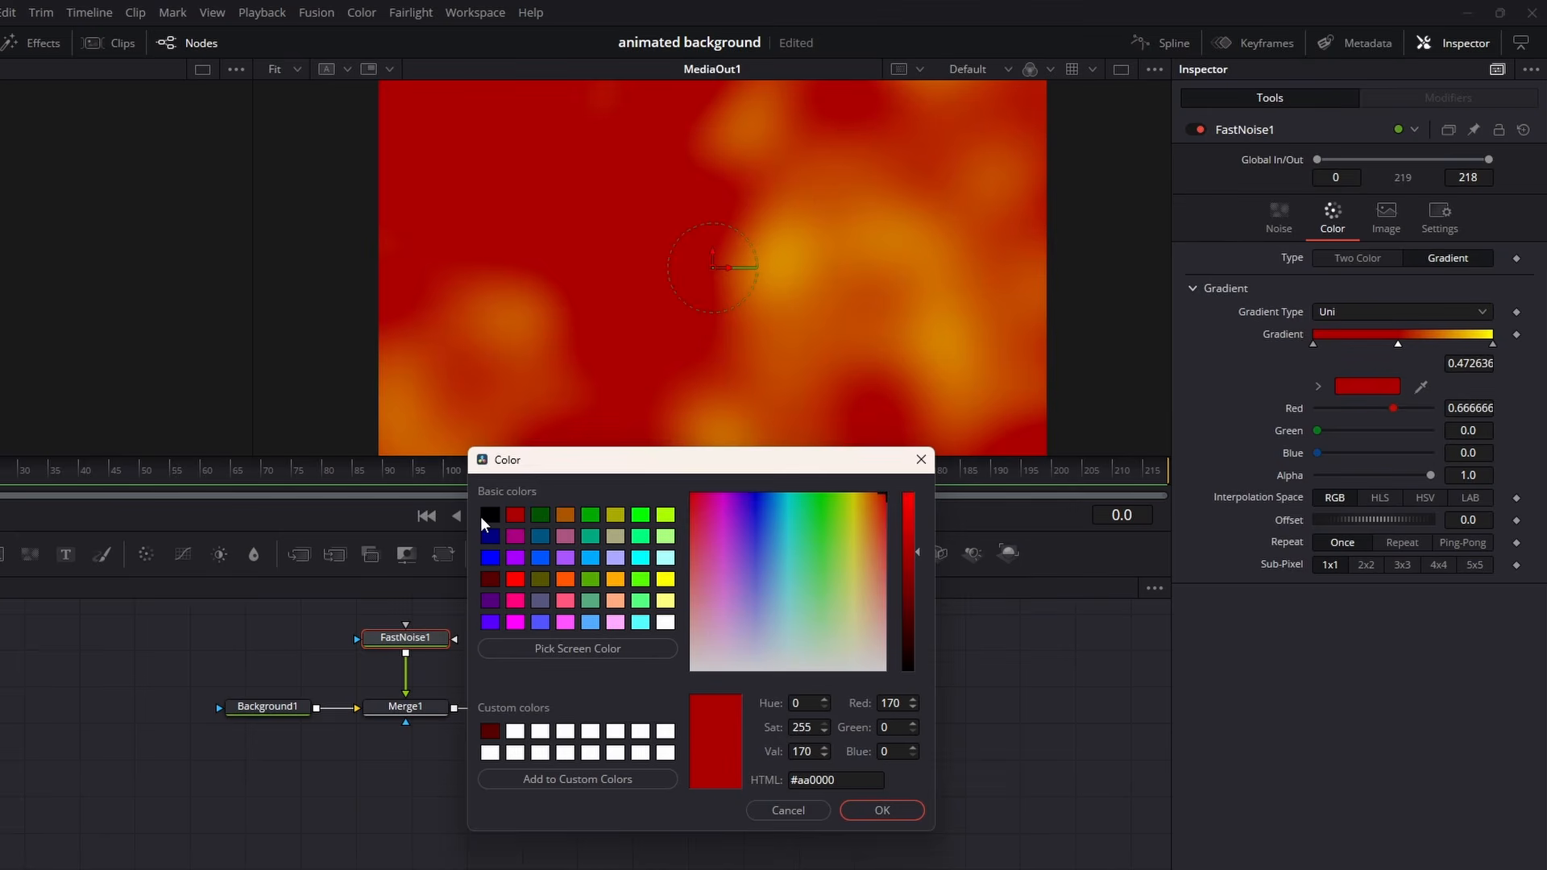
{"action": "left_click", "coordinate": [487, 516]}
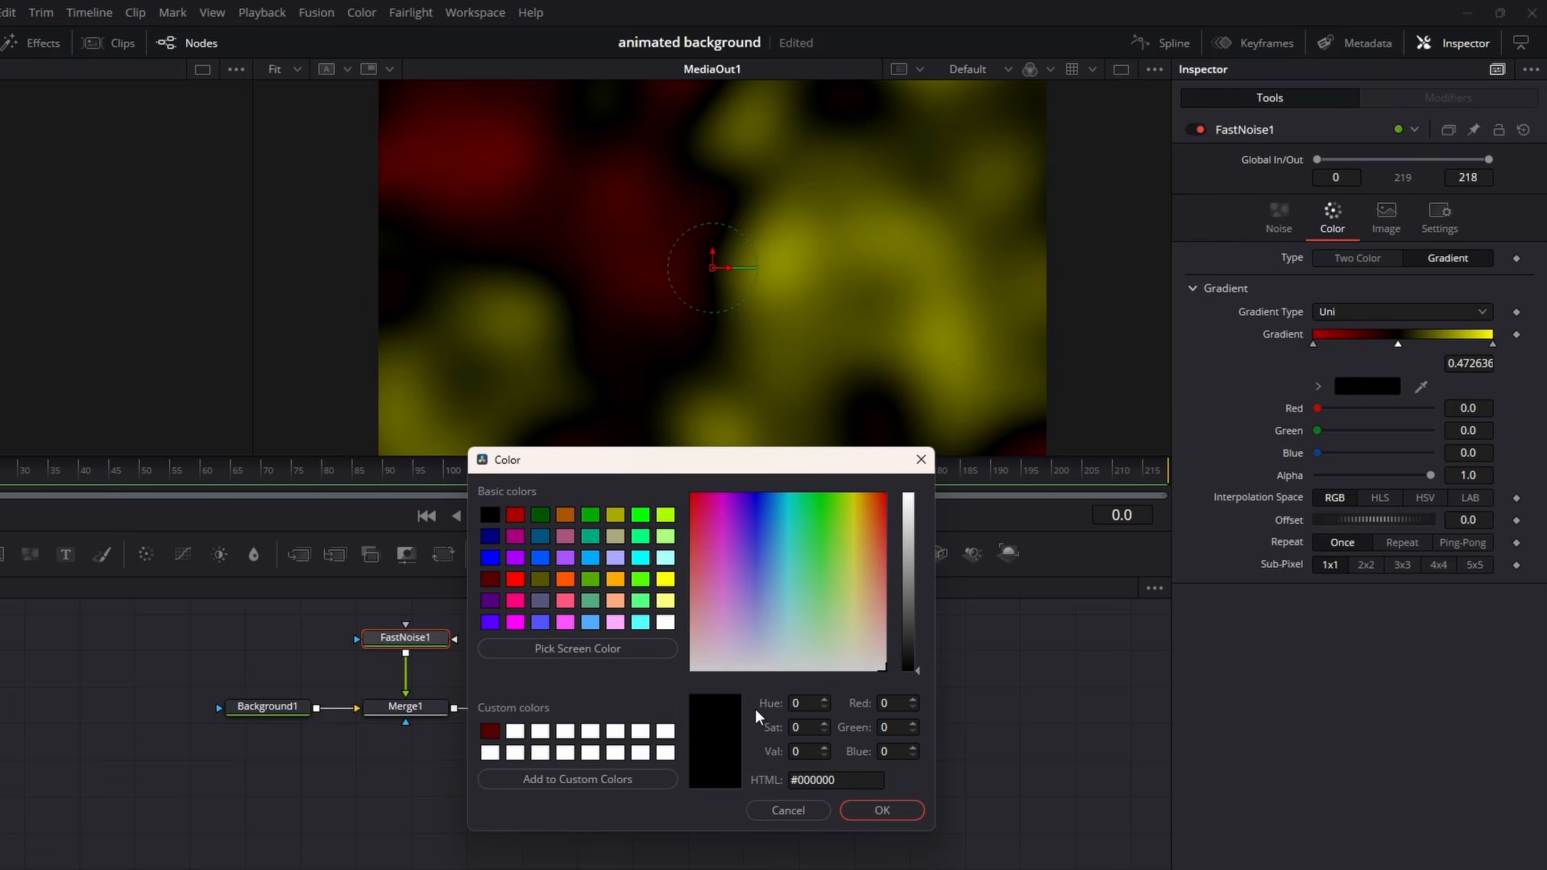
{"action": "left_click", "coordinate": [882, 810]}
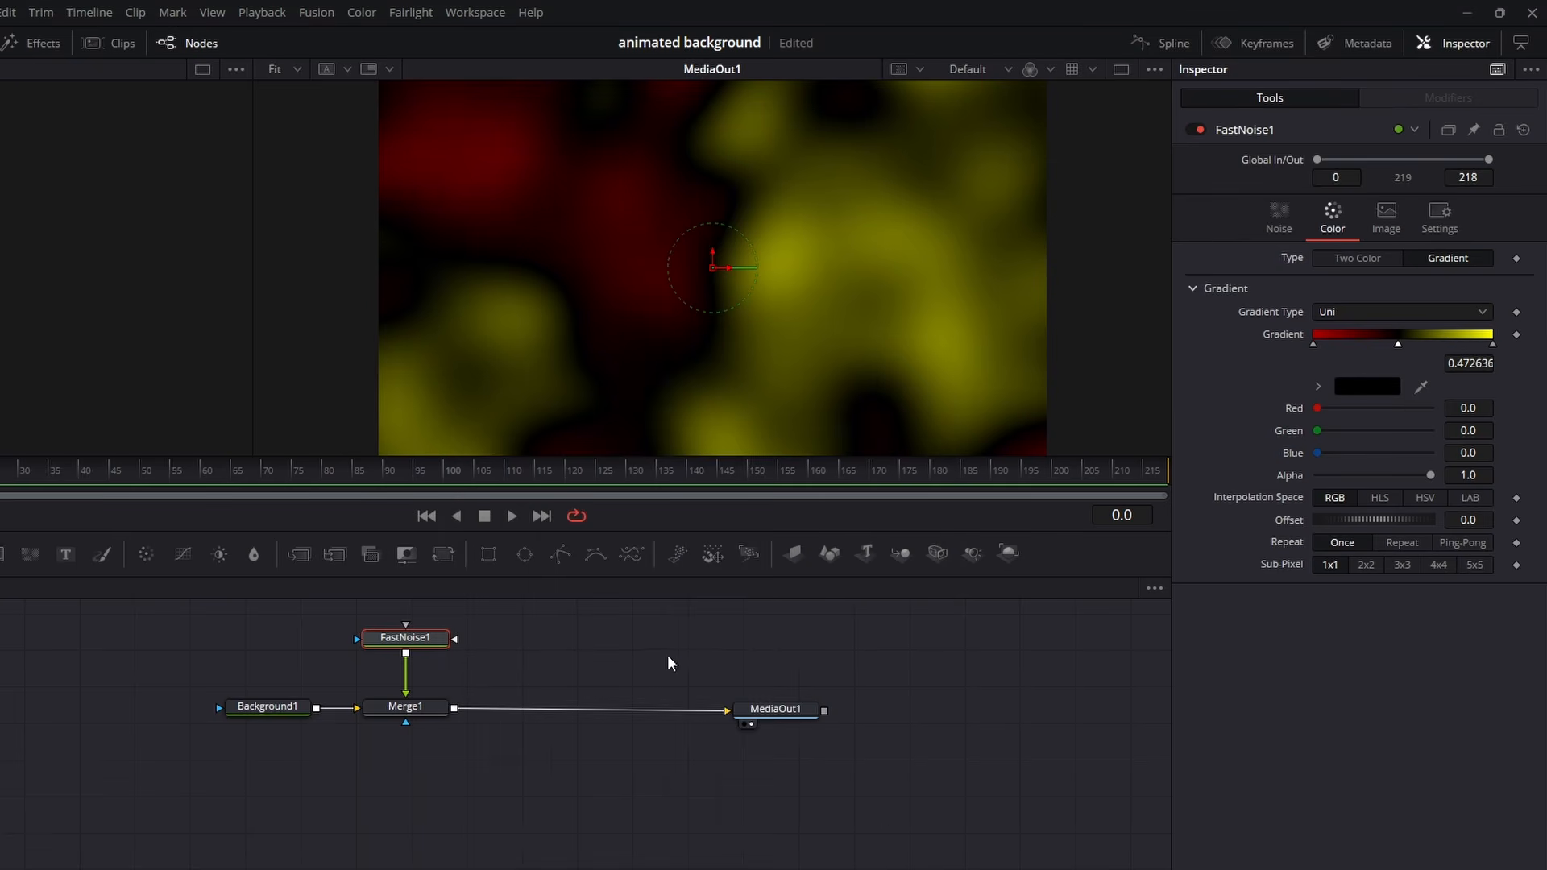
- Try a higher noise detail, reset it to its default, and raise the noise contrast to about 2.08
{"action": "left_click", "coordinate": [1280, 222]}
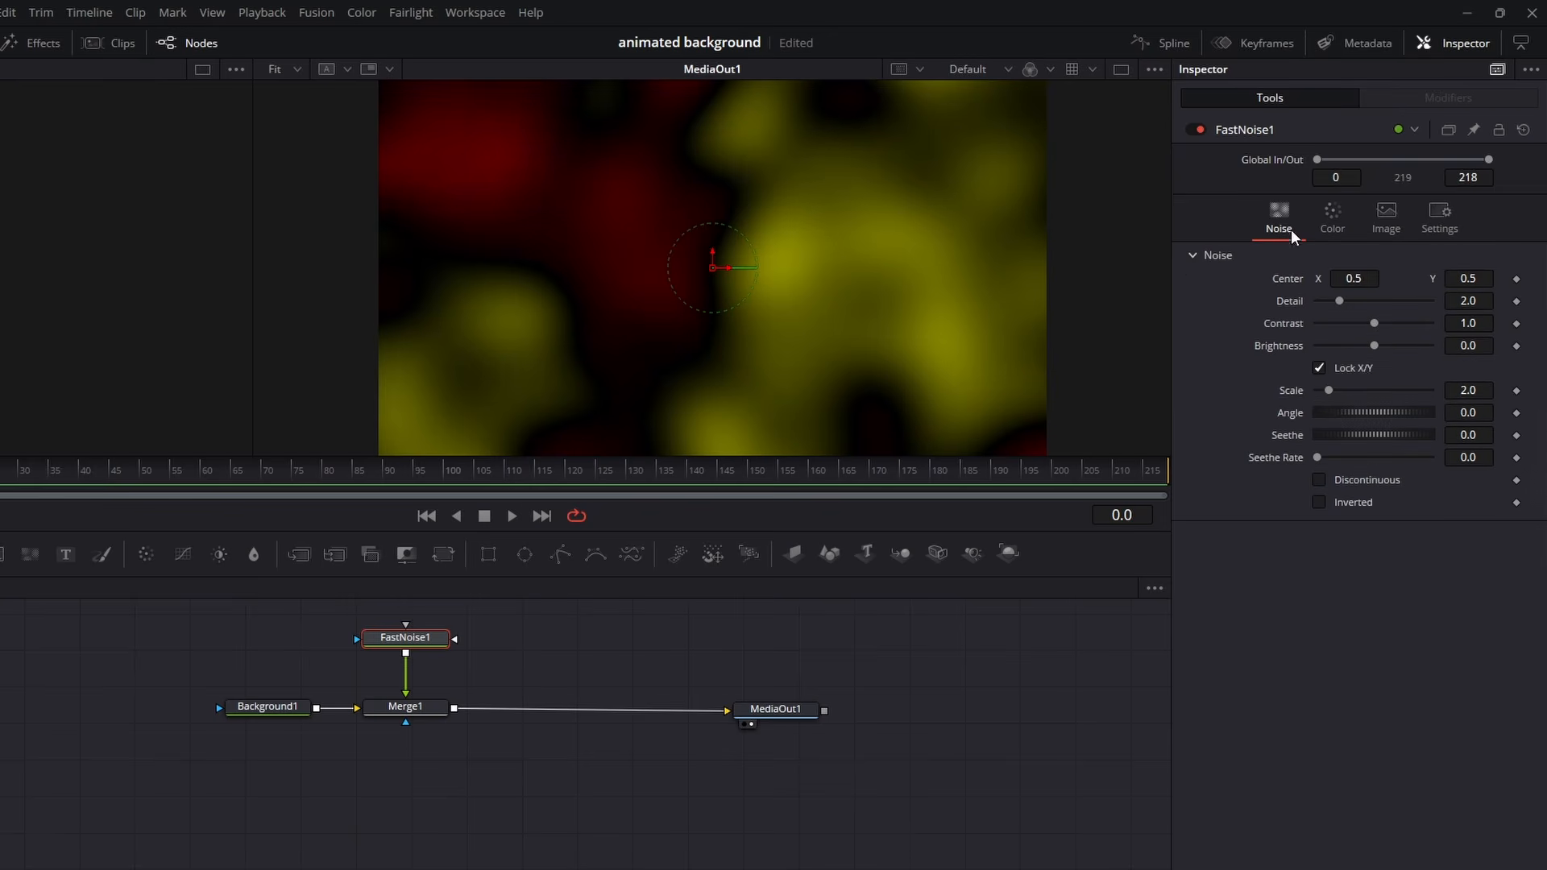
{"action": "left_click_drag", "start_coordinate": [1339, 302], "coordinate": [1374, 315]}
{"action": "double_click", "coordinate": [1288, 302]}
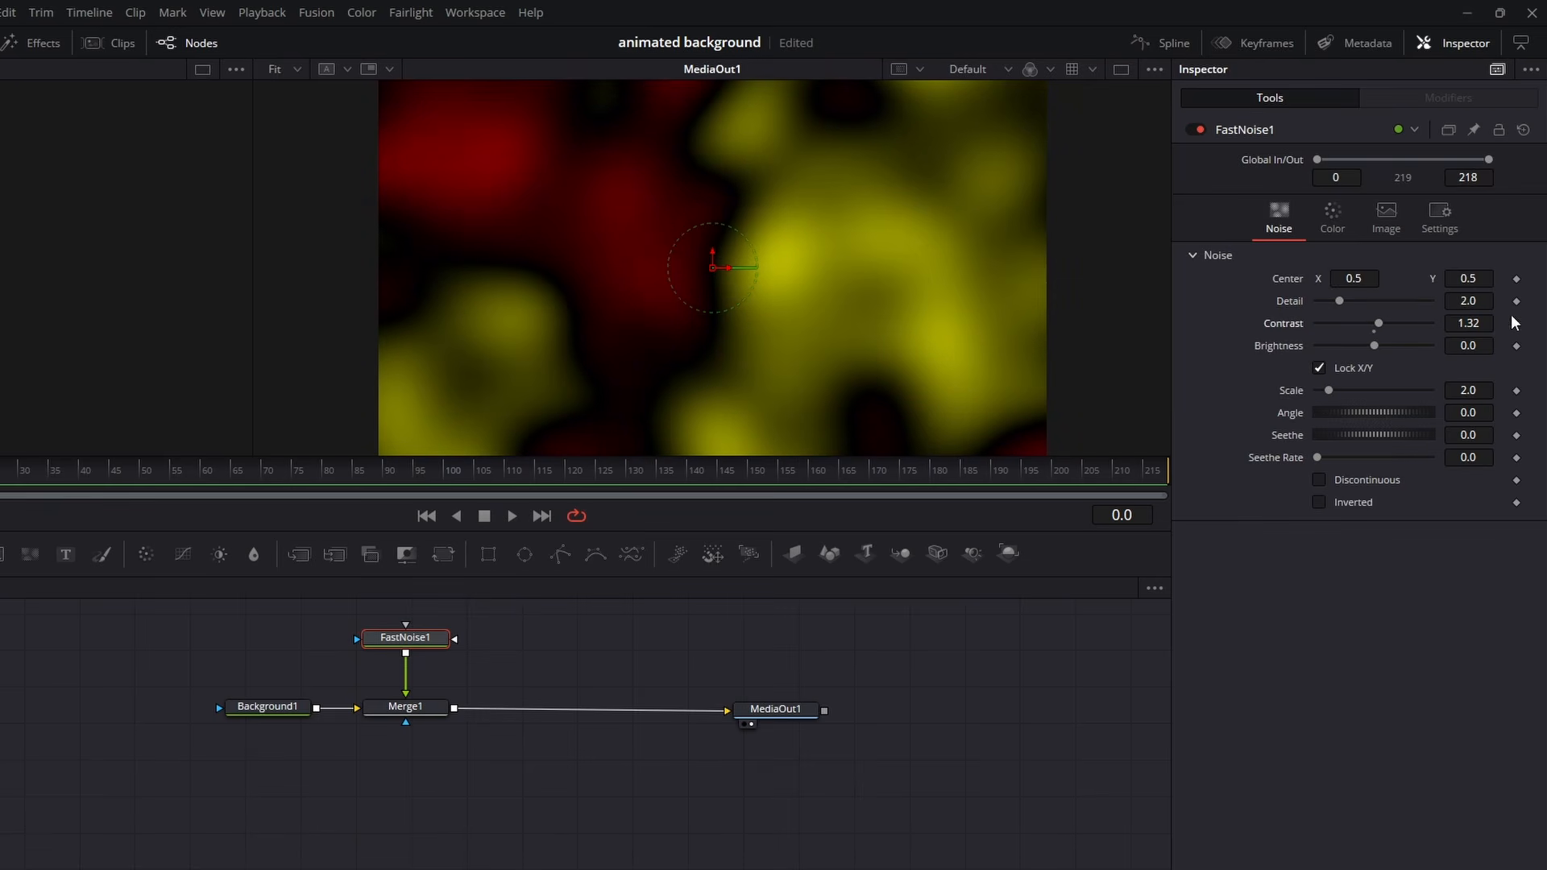
{"action": "left_click_drag", "start_coordinate": [1473, 322], "coordinate": [1489, 322]}
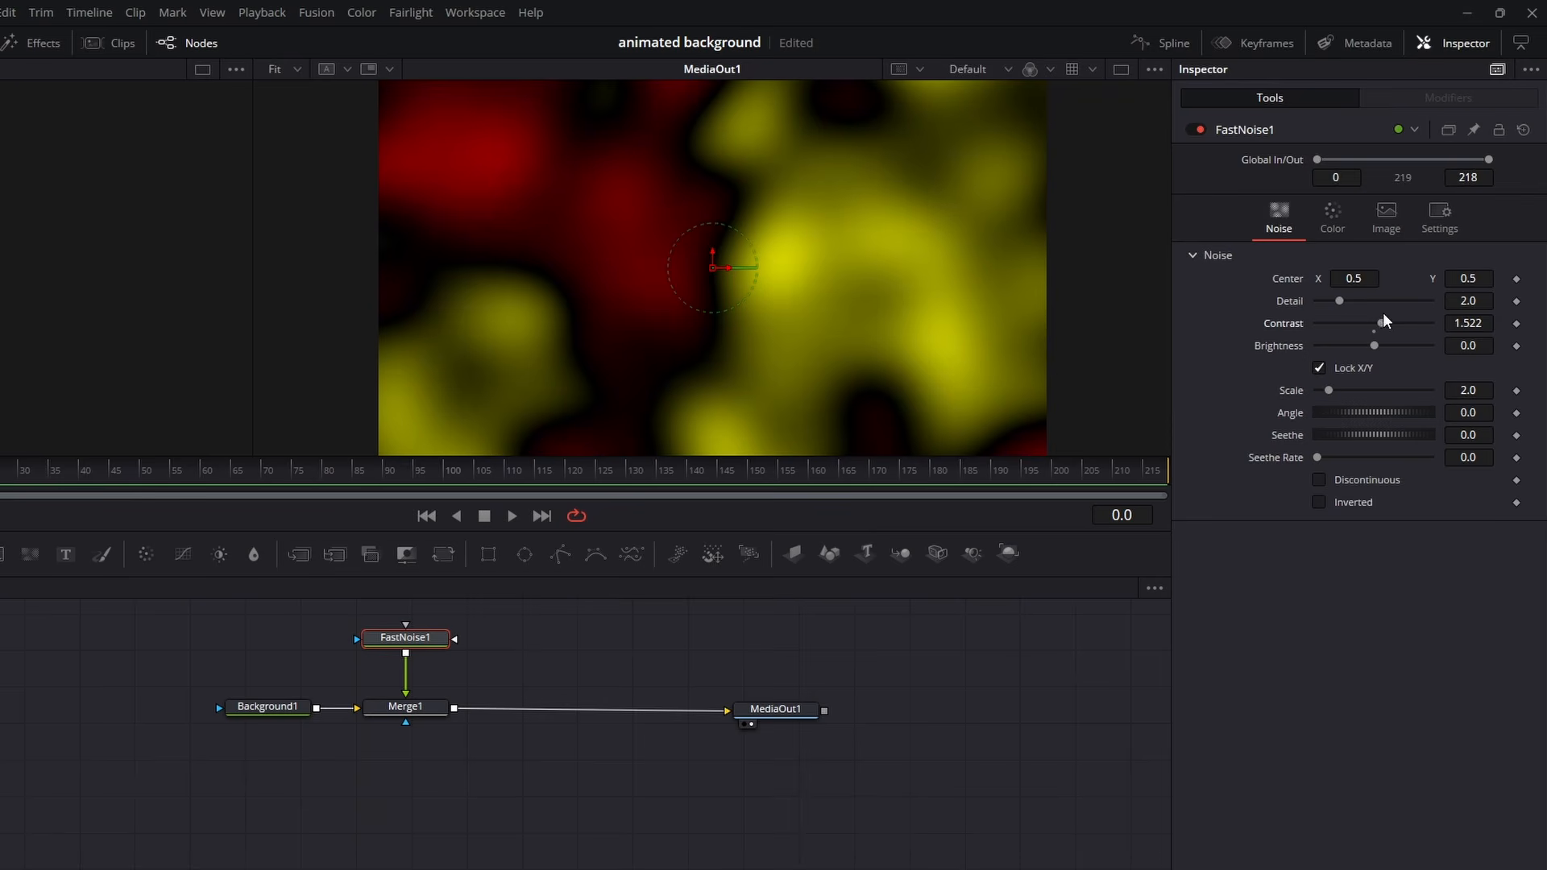
{"action": "left_click_drag", "start_coordinate": [1380, 318], "coordinate": [1389, 322]}
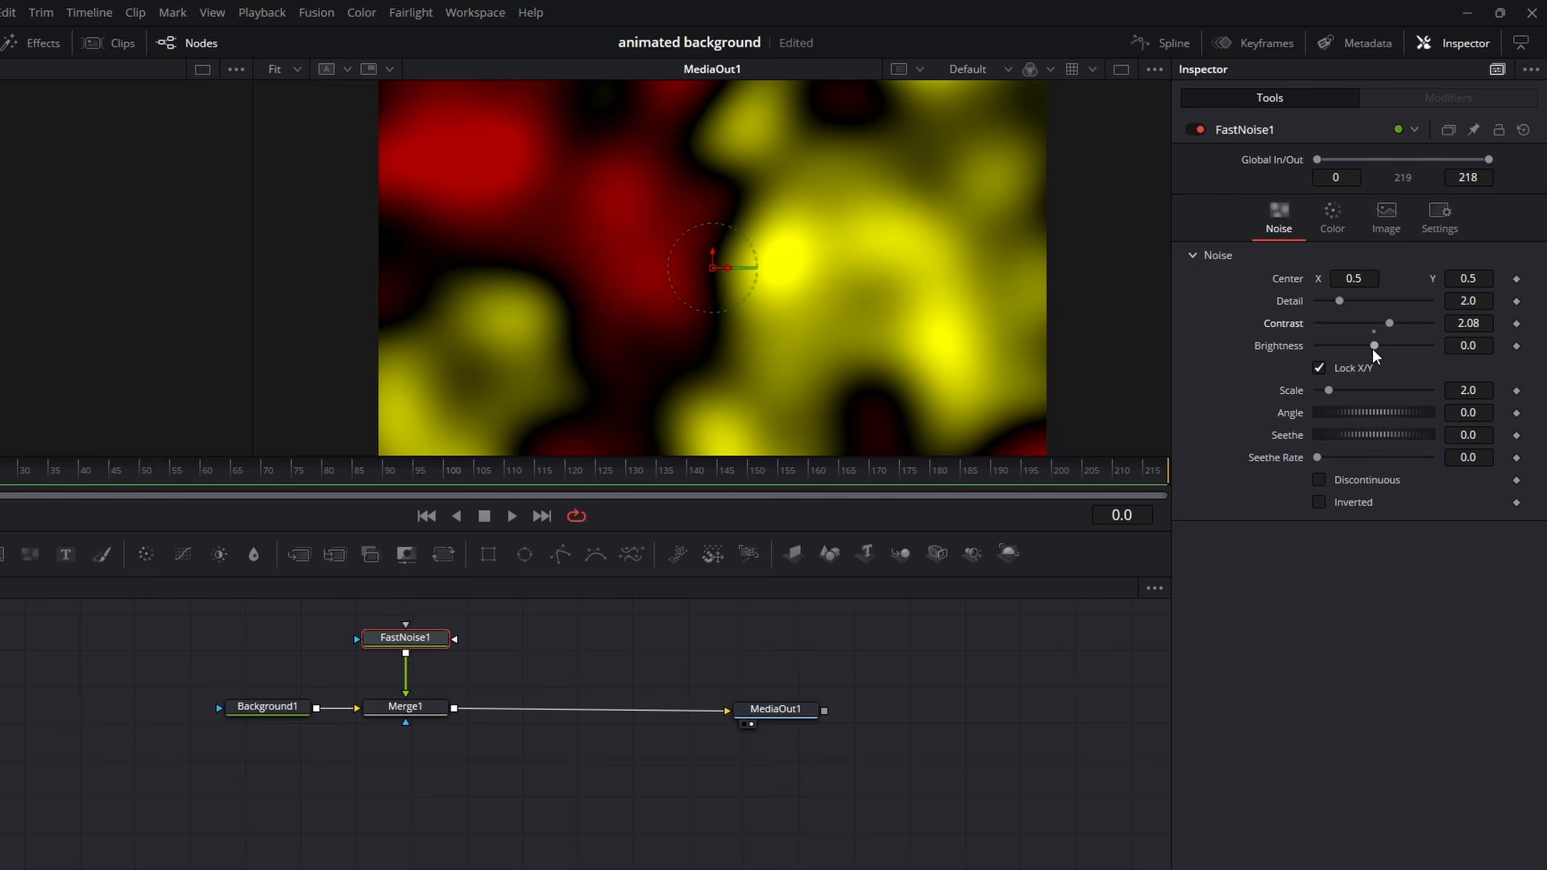
- Try a noise brightness of about 0.49 and scales of about 19.69 and 3.6, restoring both settings to their defaults
{"action": "left_click_drag", "start_coordinate": [1373, 348], "coordinate": [1406, 362]}
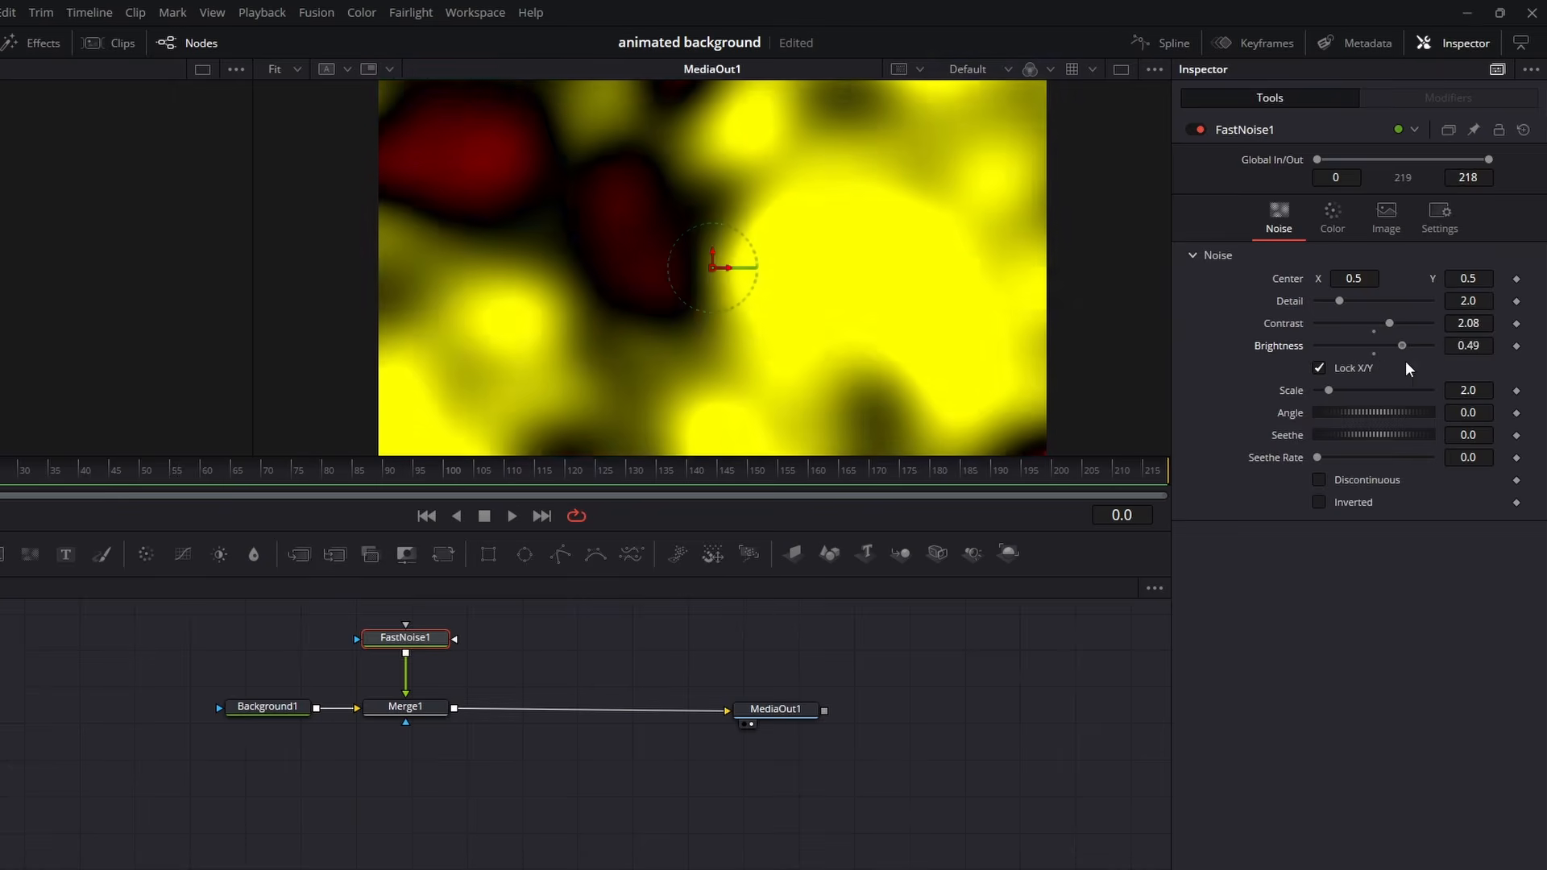
{"action": "double_click", "coordinate": [1293, 345]}
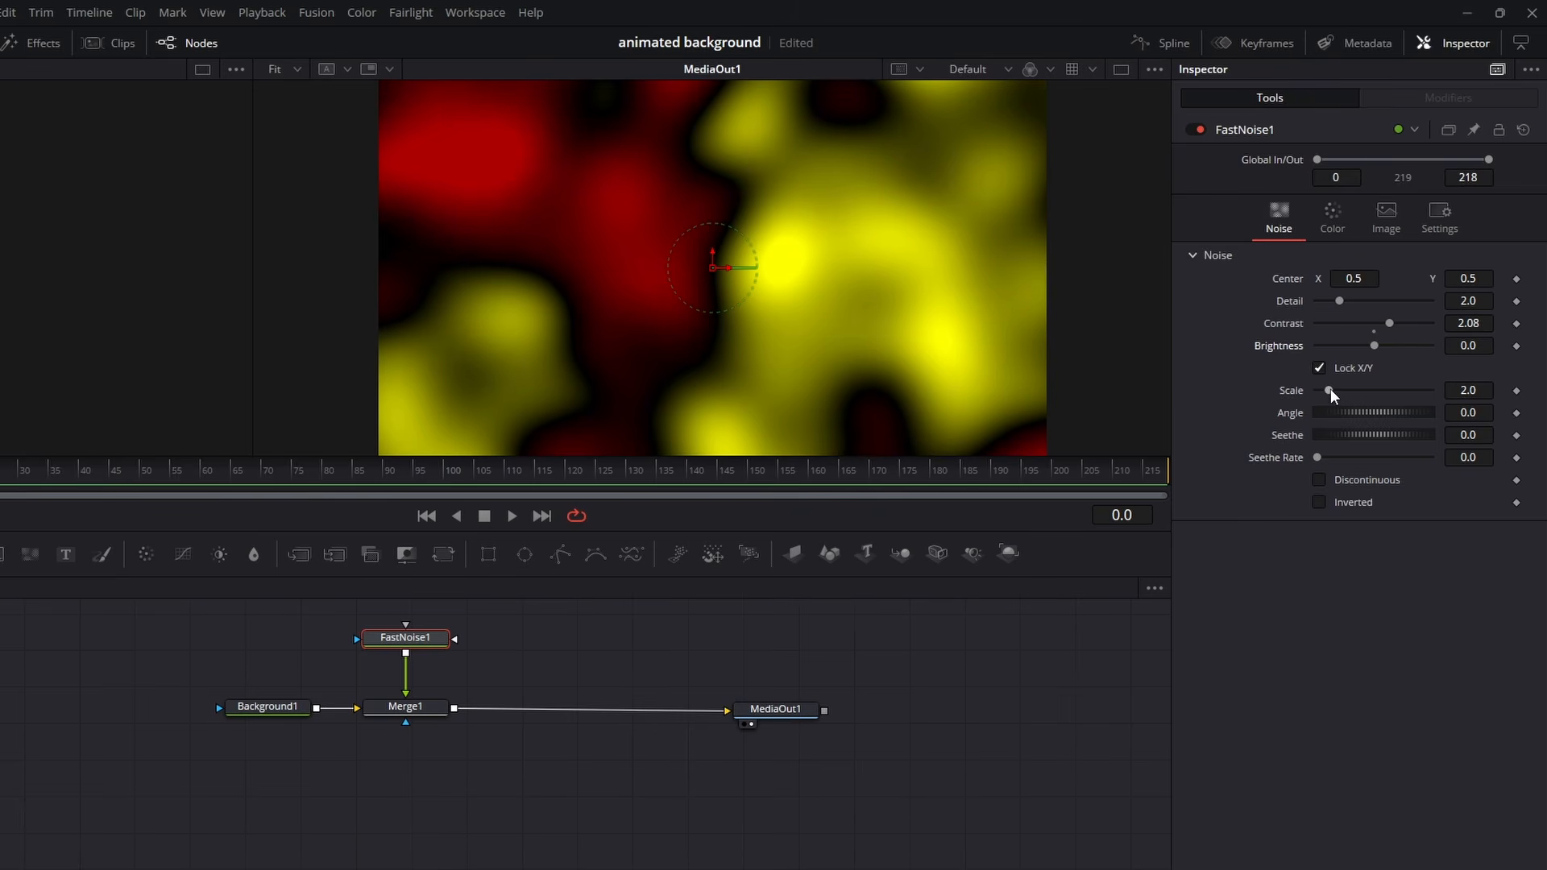
{"action": "left_click_drag", "start_coordinate": [1331, 388], "coordinate": [1433, 404]}
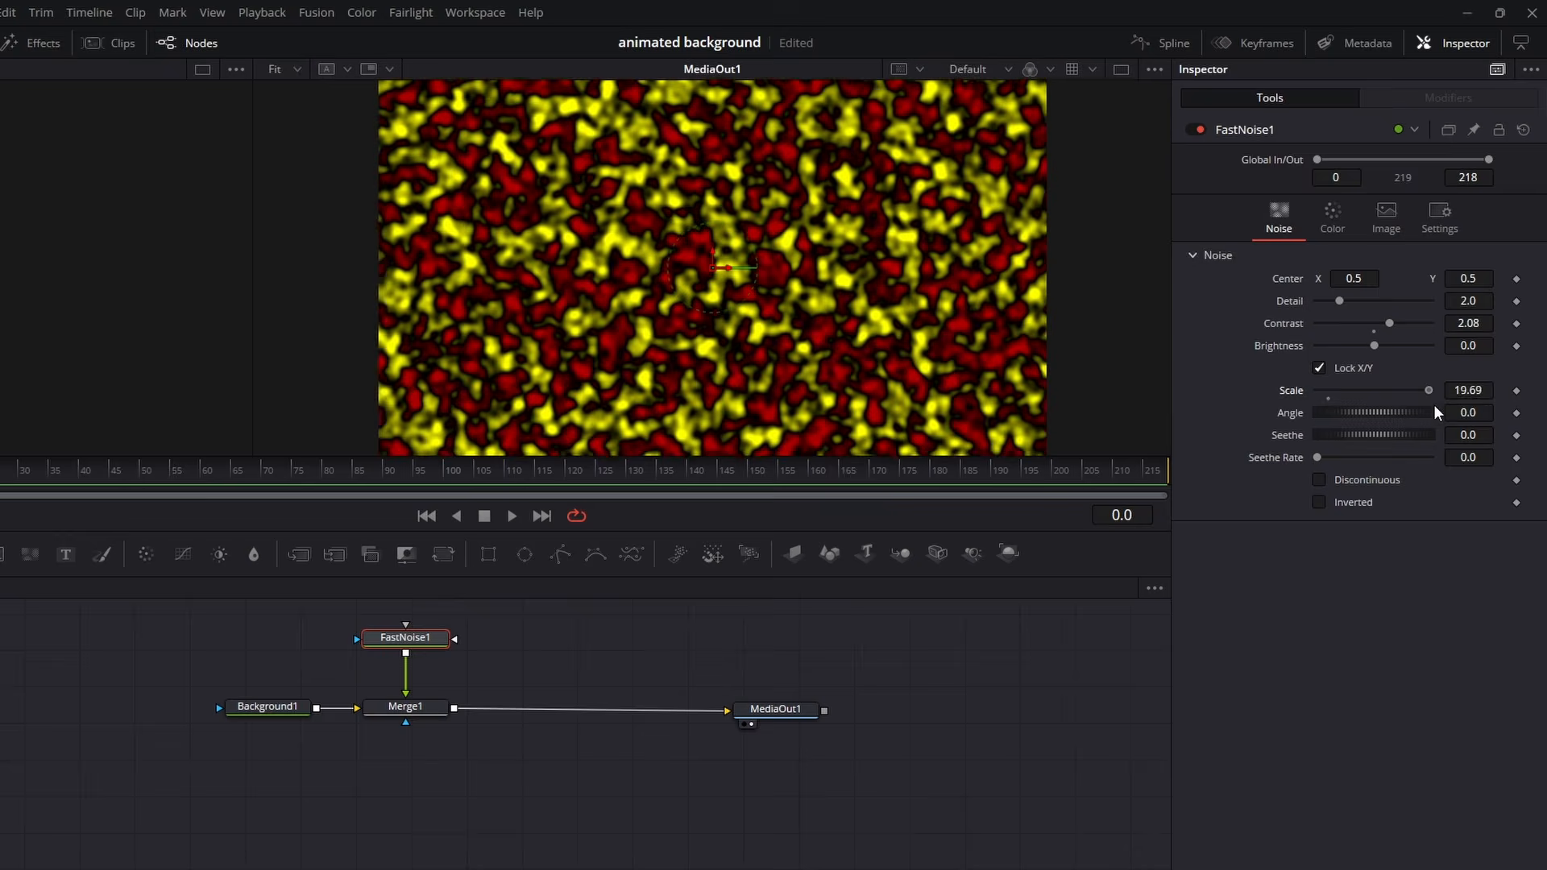
{"action": "key", "text": "ctrl+z"}
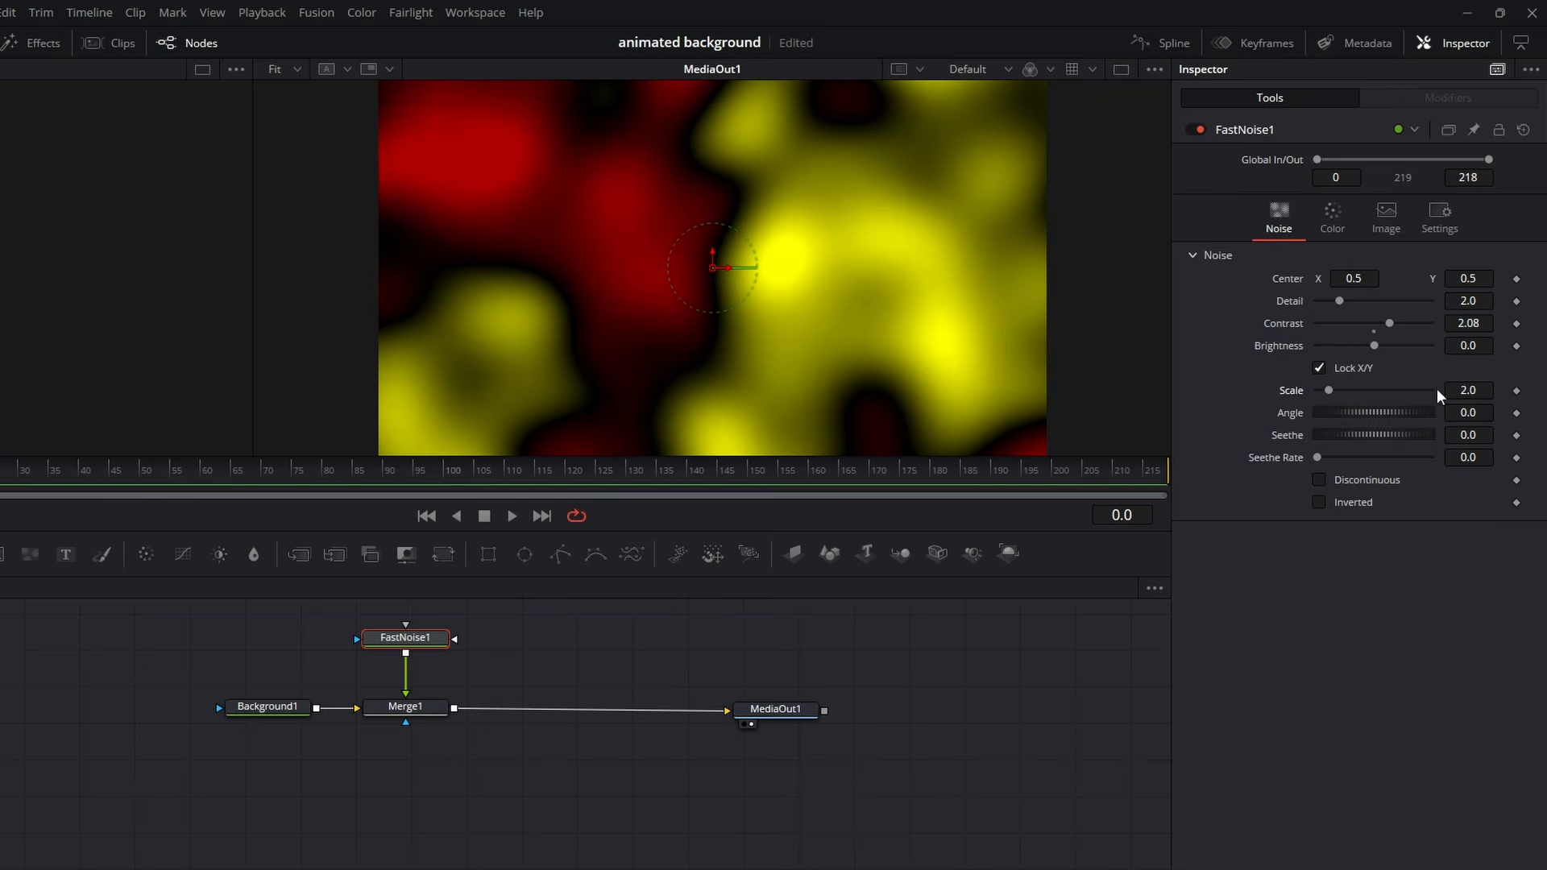
{"action": "left_click_drag", "start_coordinate": [1468, 389], "coordinate": [1508, 389]}
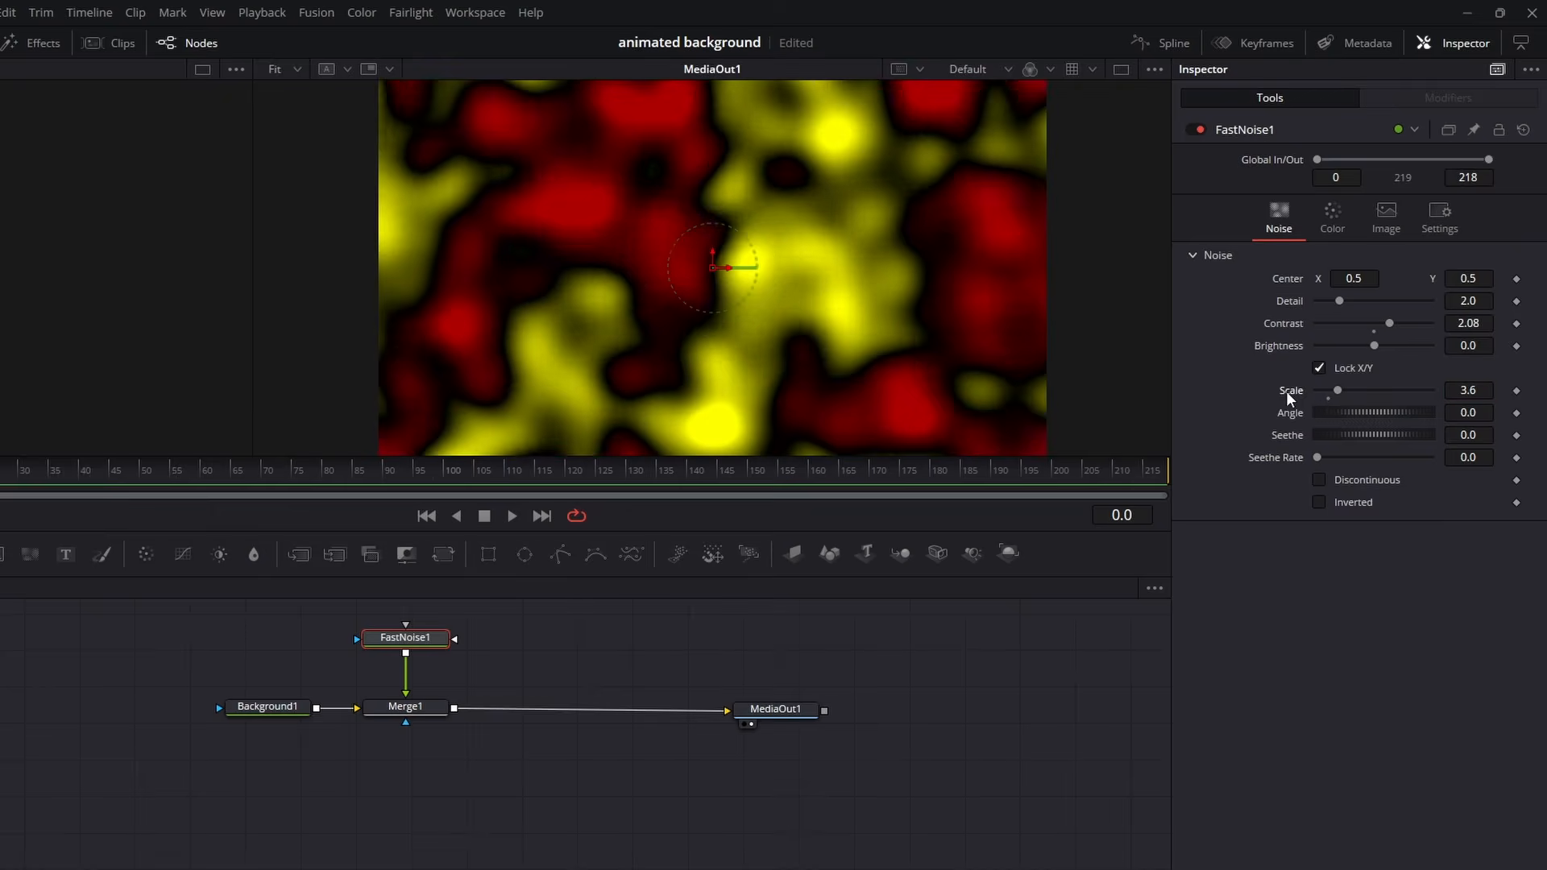
{"action": "double_click", "coordinate": [1287, 393]}
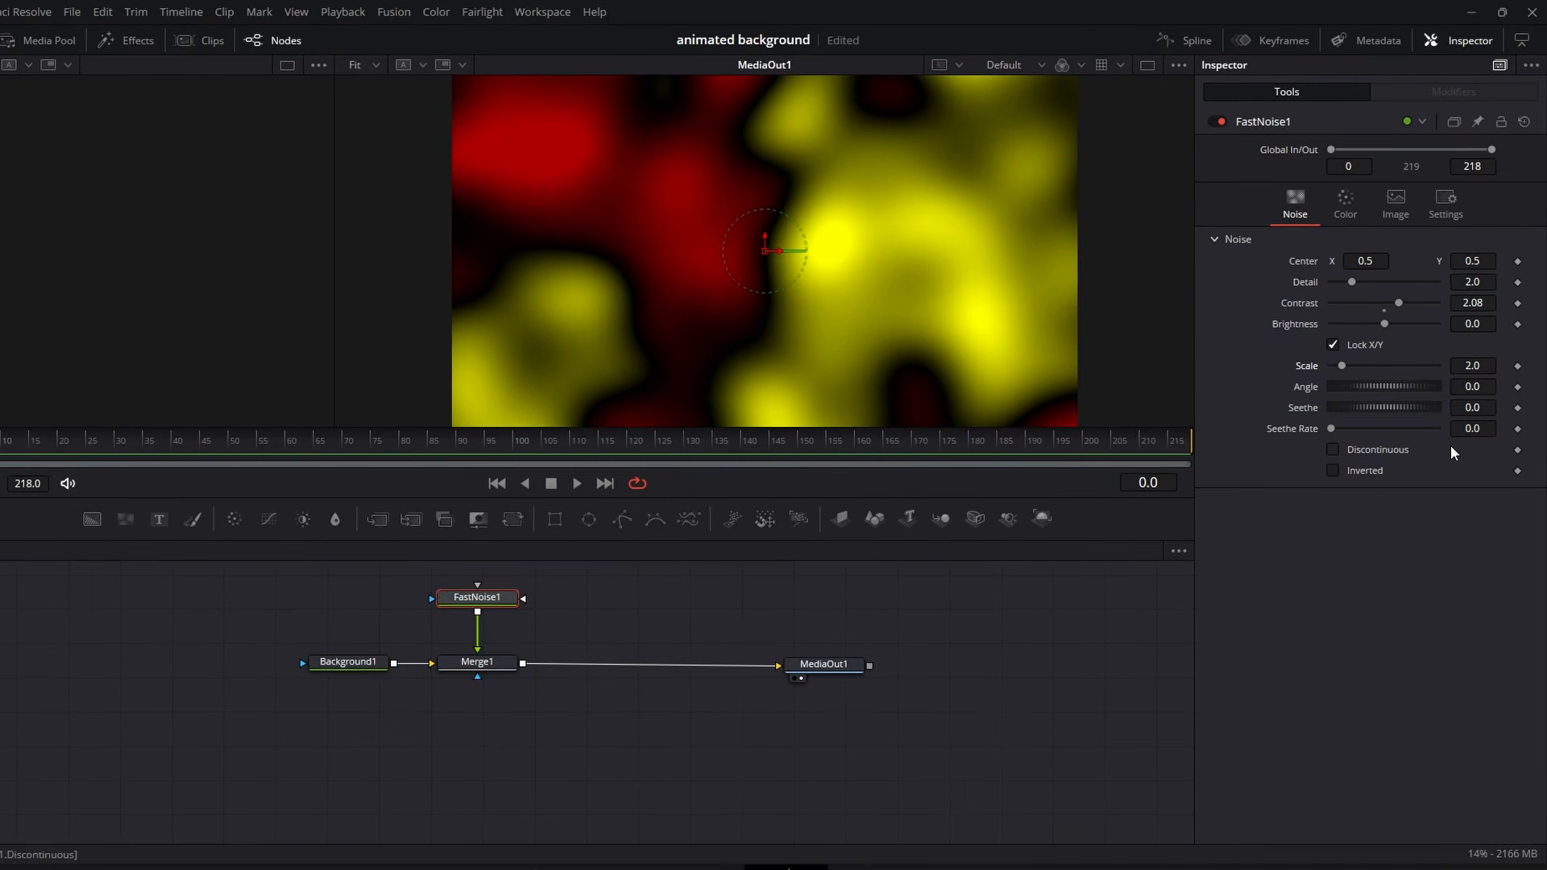
- Animate the noise by trying a seethe rate of 1.0 during playback and lowering it to 0.2
{"action": "left_click_drag", "start_coordinate": [1331, 423], "coordinate": [1424, 427]}
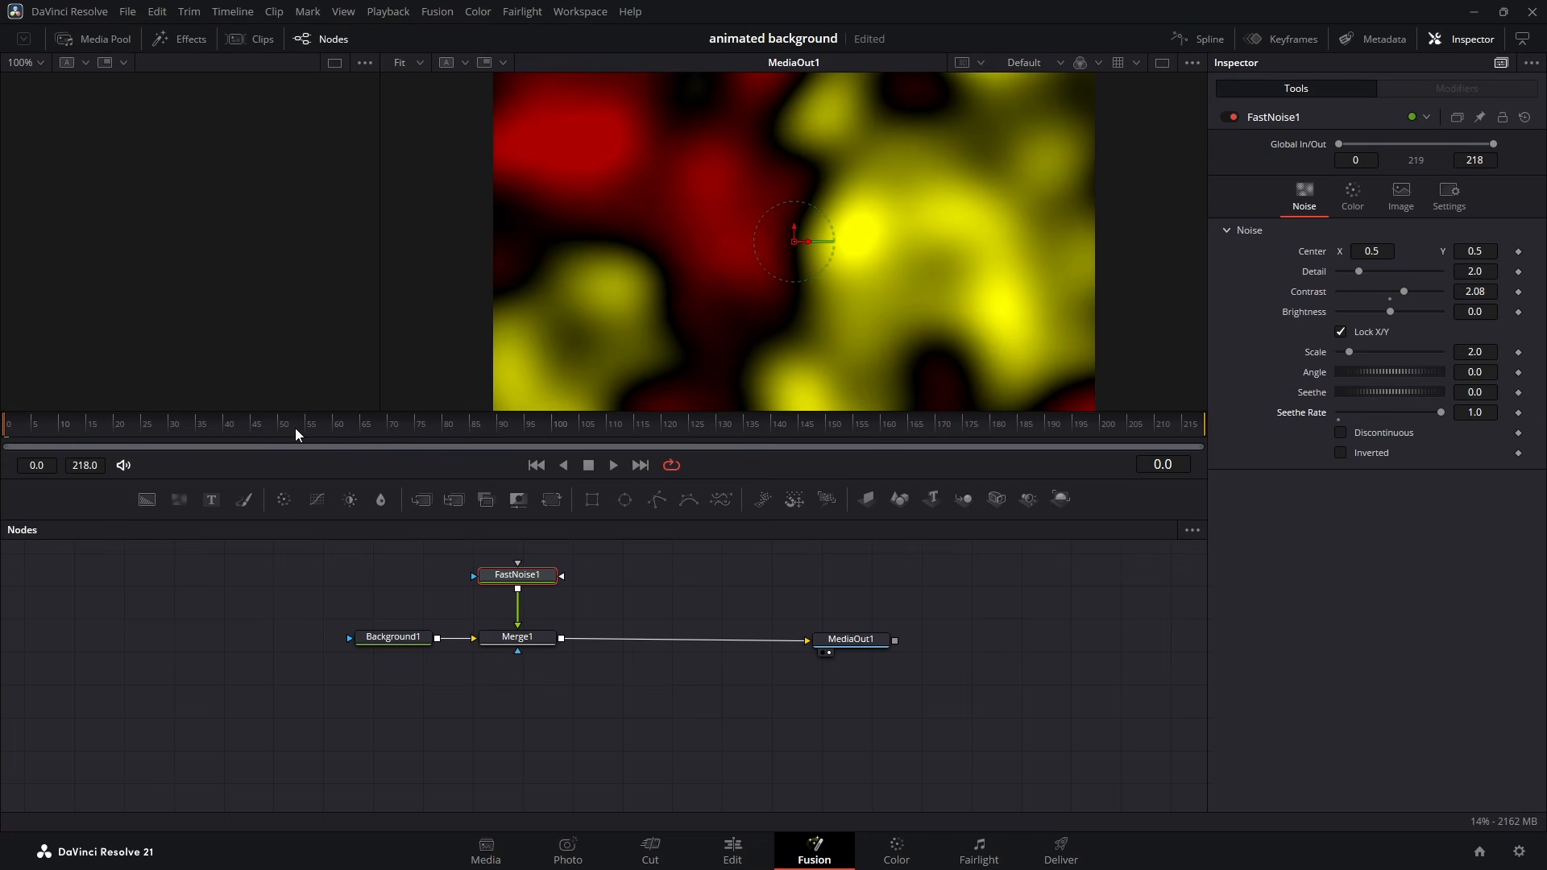
{"action": "key", "text": "space"}
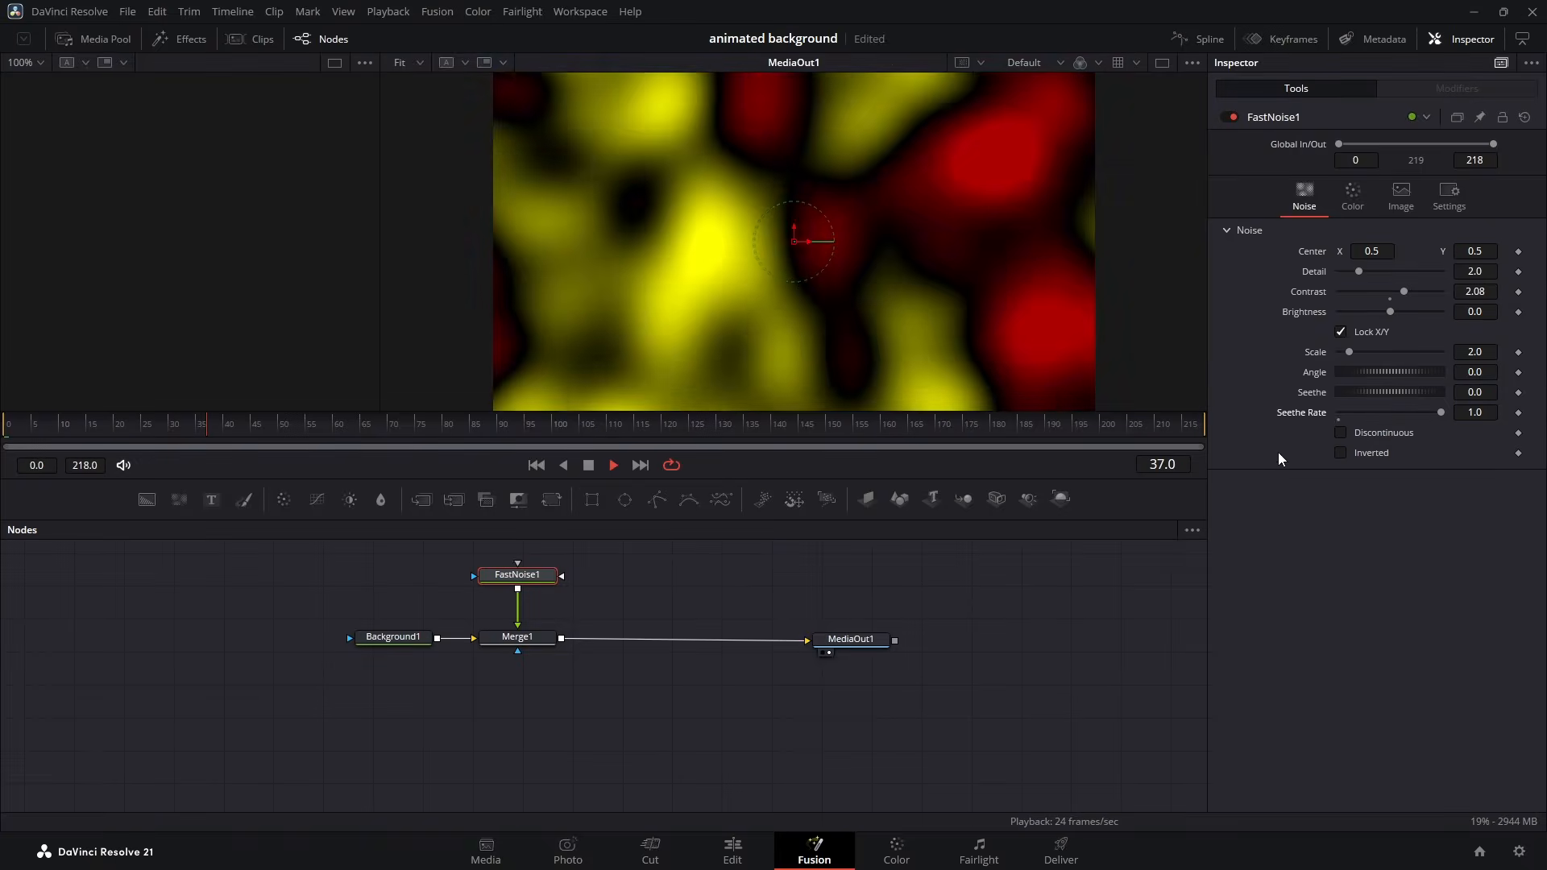
{"action": "left_click", "coordinate": [1366, 411]}
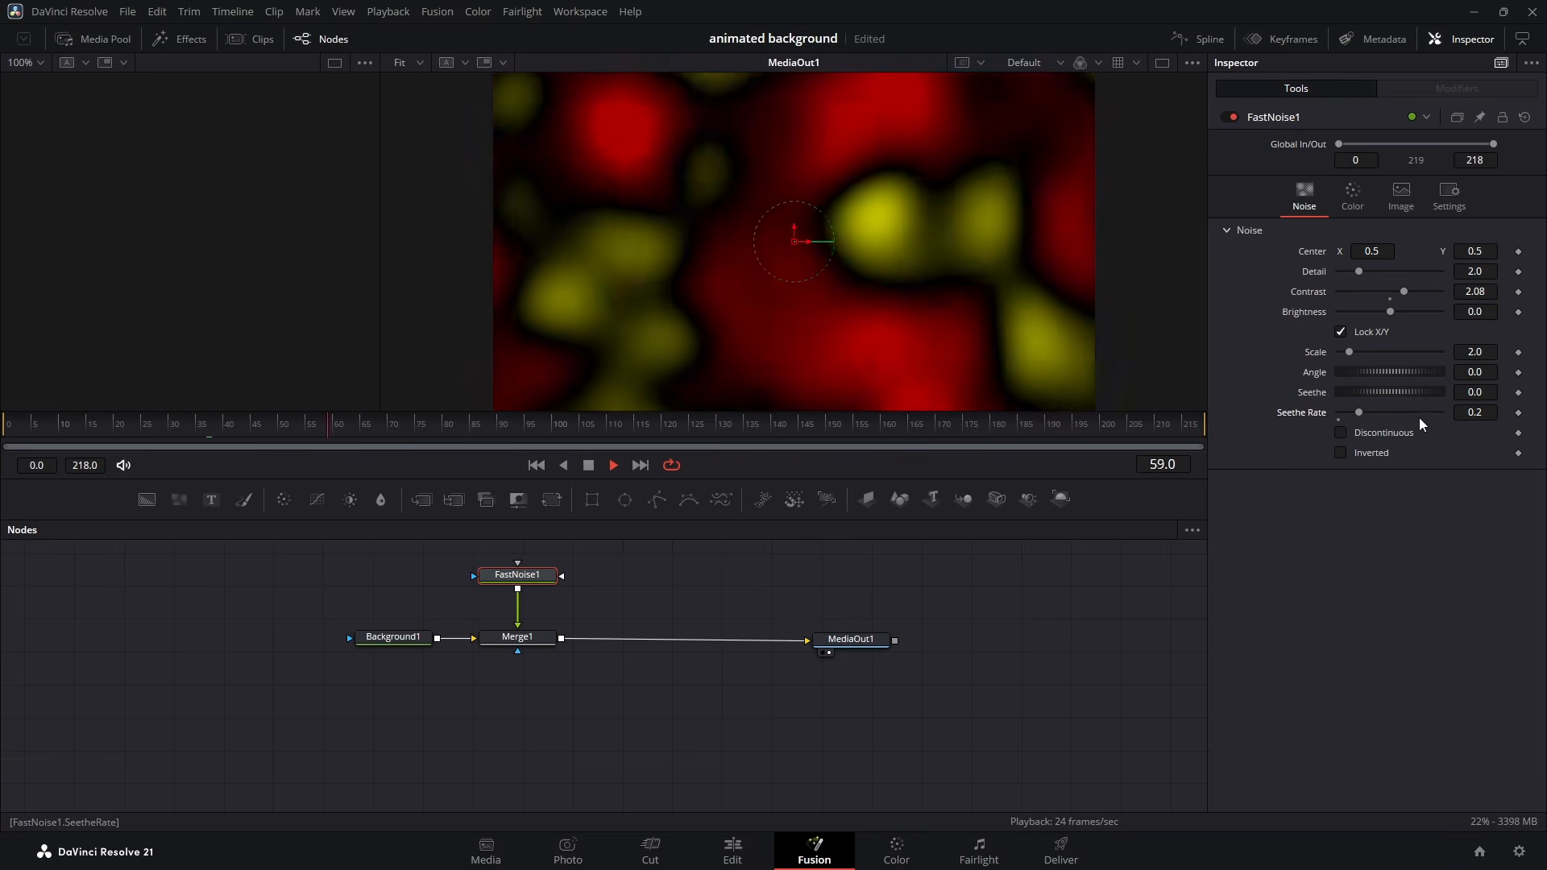
- Slow the noise motion by lowering the FastNoise seethe rate to about 0.029 during playback, and stop the playback
{"action": "left_click_drag", "start_coordinate": [1482, 411], "coordinate": [1383, 412]}
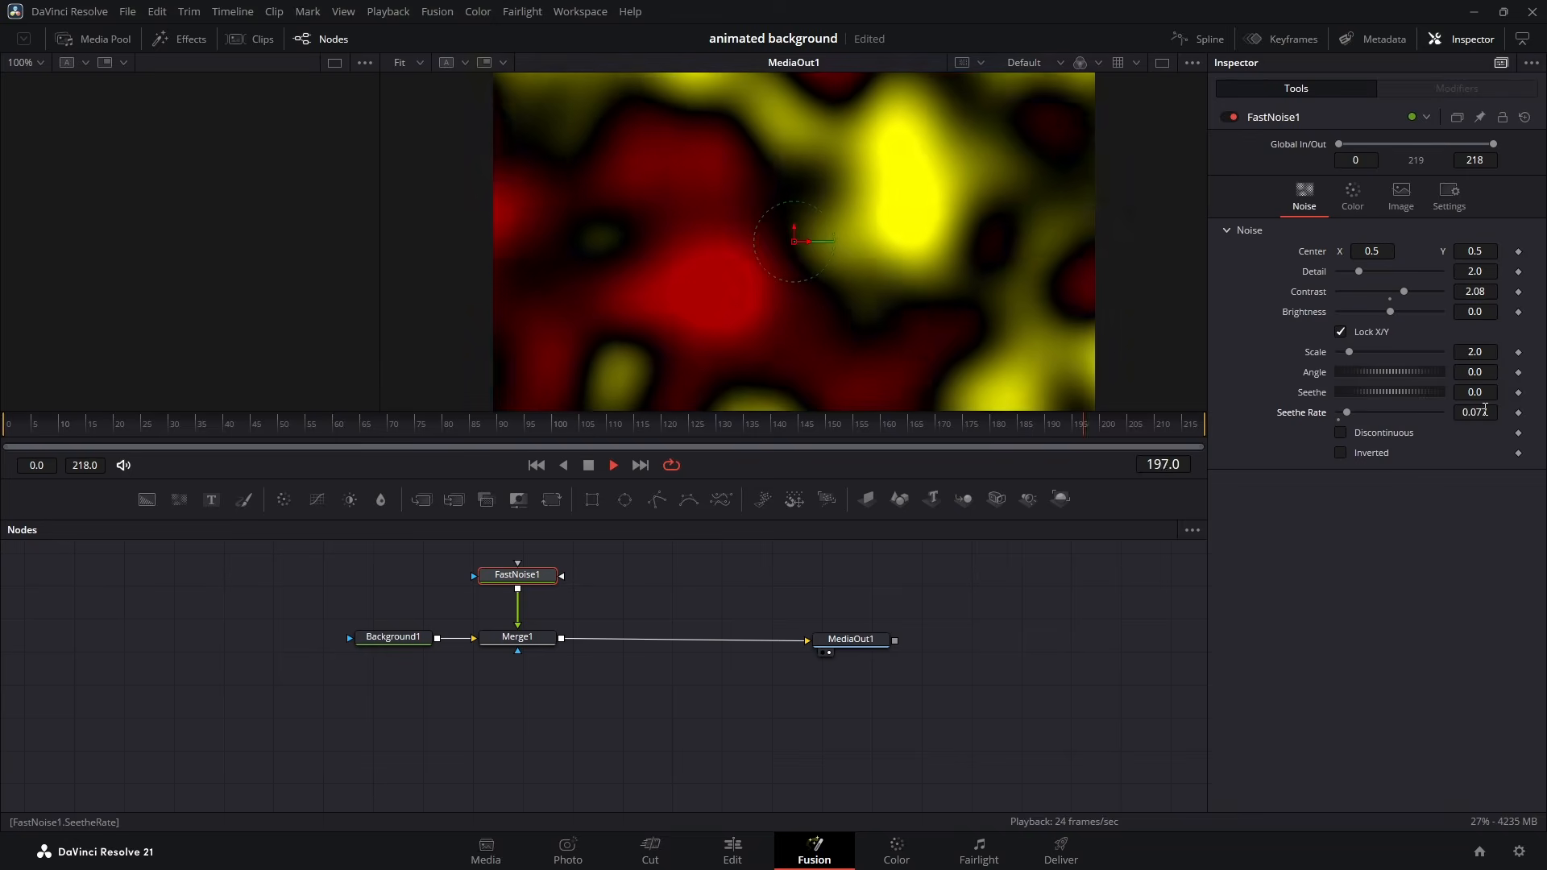
{"action": "left_click_drag", "start_coordinate": [1485, 408], "coordinate": [1425, 408]}
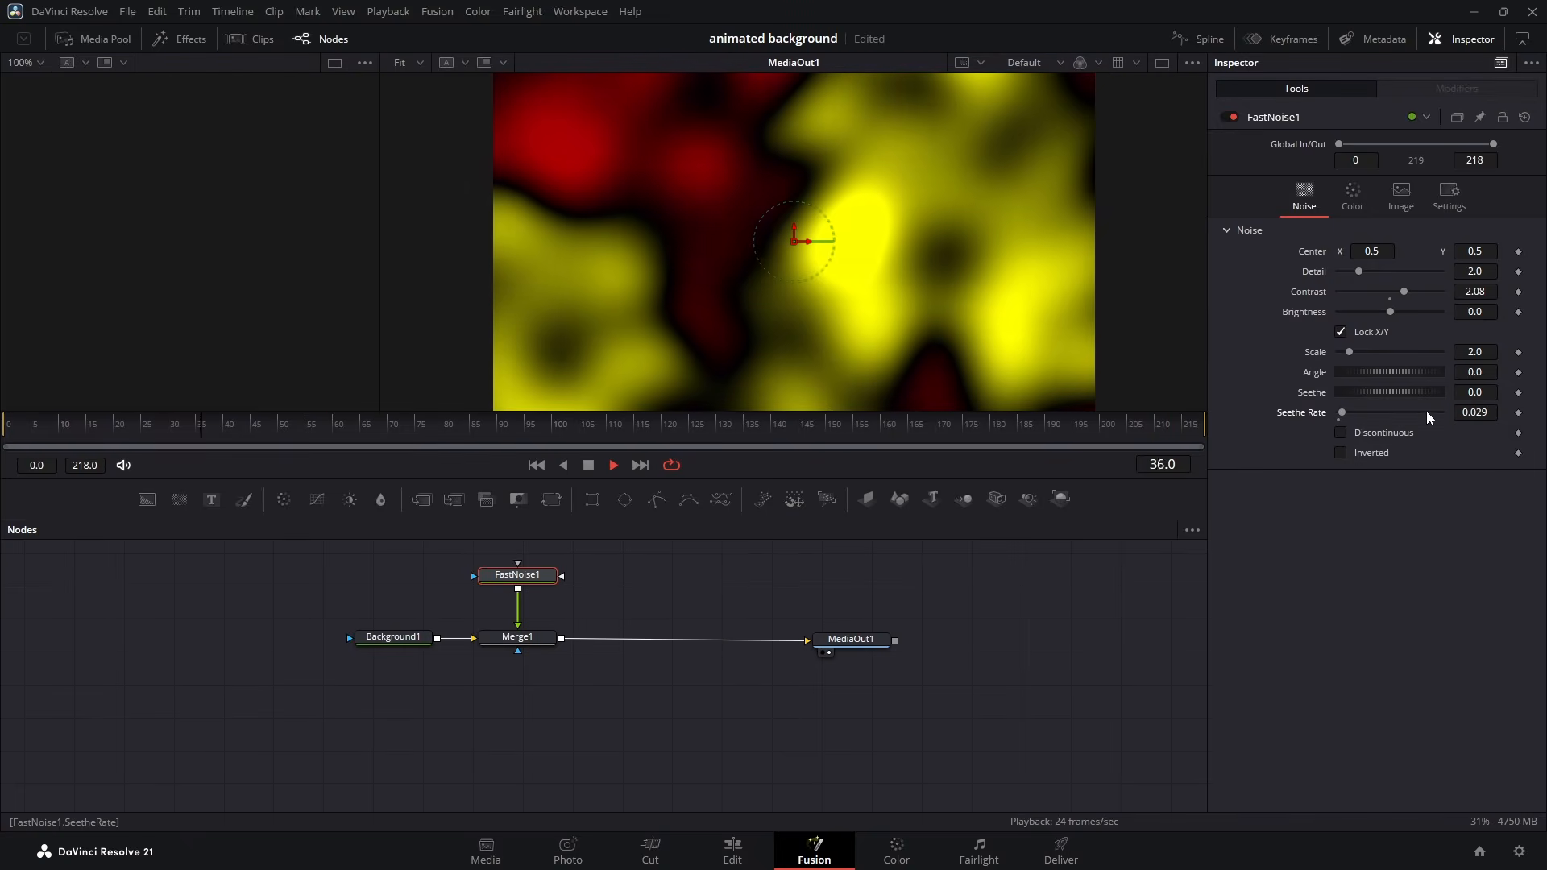
{"action": "left_click", "coordinate": [851, 639]}
{"action": "key", "text": "space"}
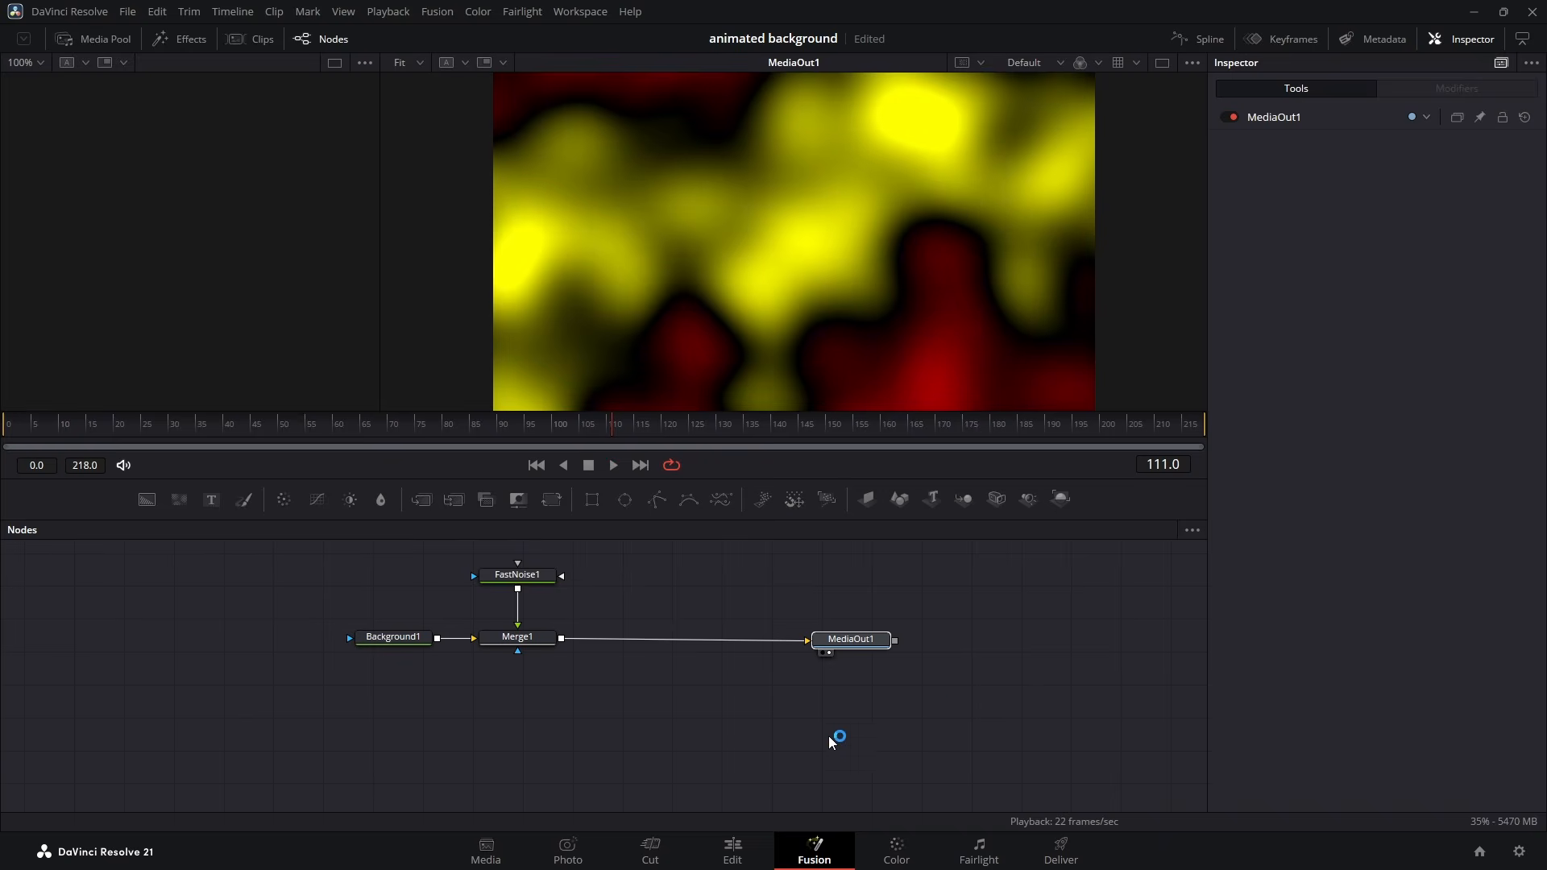
- Preview the composition full screen from its start on the Edit page, return to the Fusion page and save the project
{"action": "left_click", "coordinate": [750, 844]}
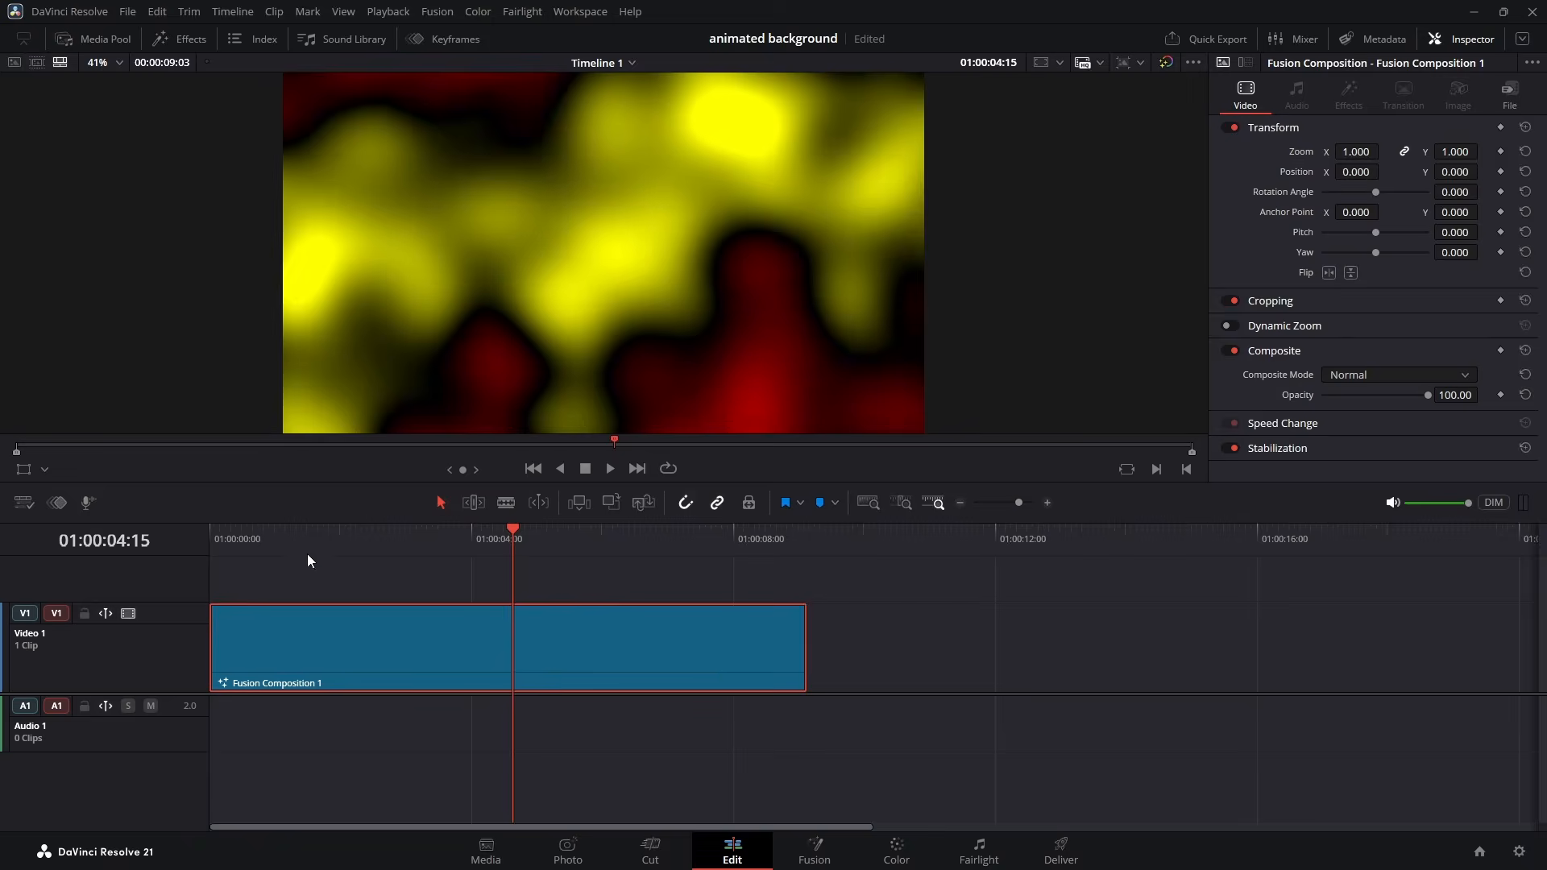
{"action": "left_click_drag", "start_coordinate": [307, 554], "coordinate": [202, 548]}
{"action": "key", "text": "ctrl+f"}
{"action": "key", "text": "space"}
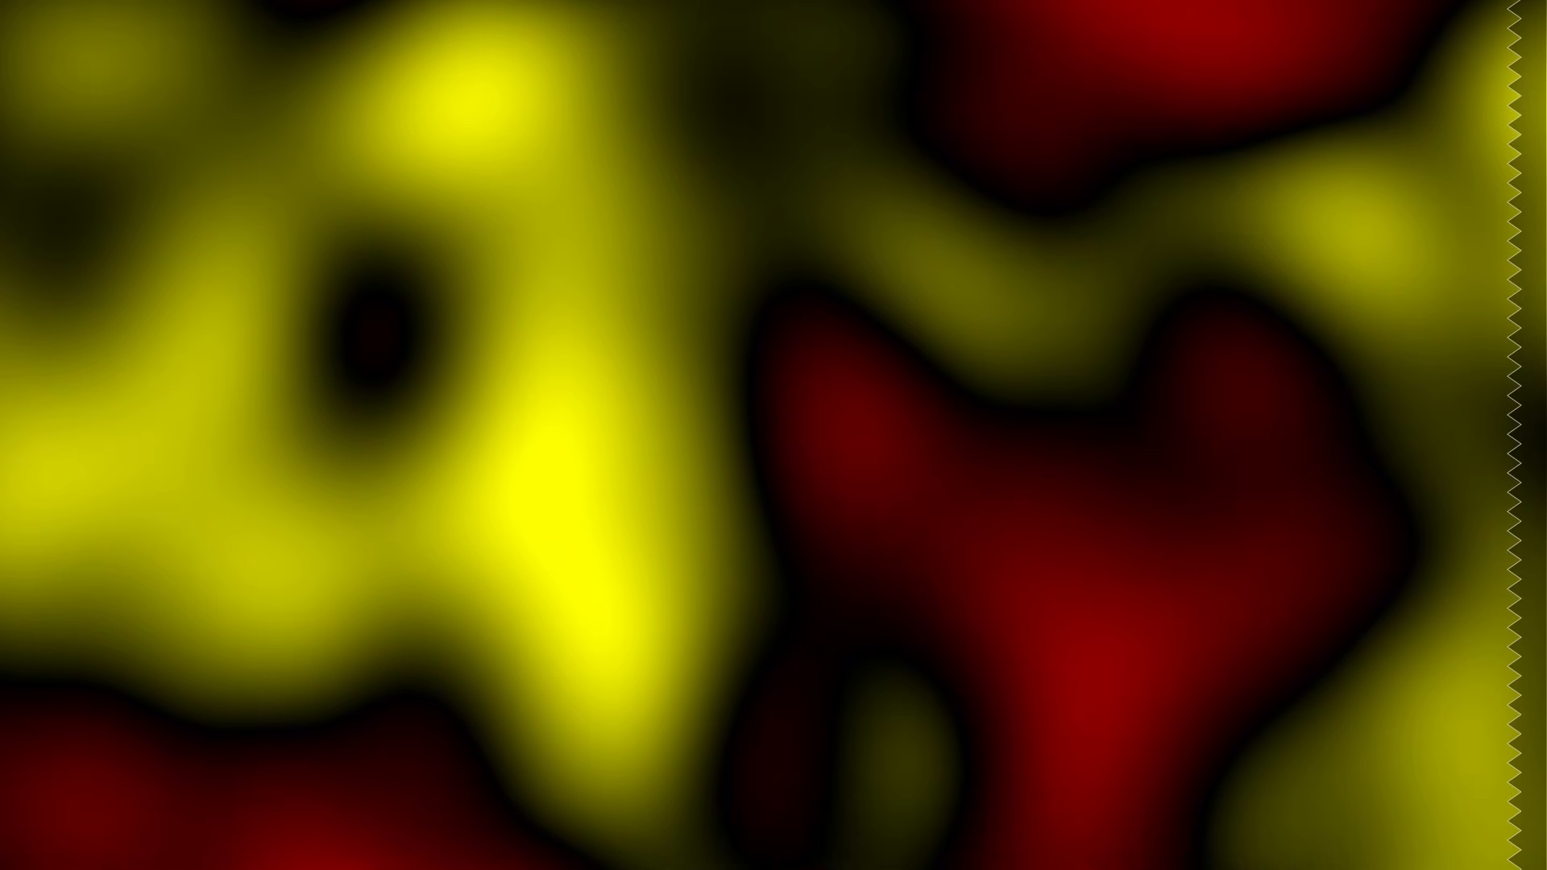
{"action": "key", "text": "Escape"}
{"action": "left_click", "coordinate": [814, 846]}
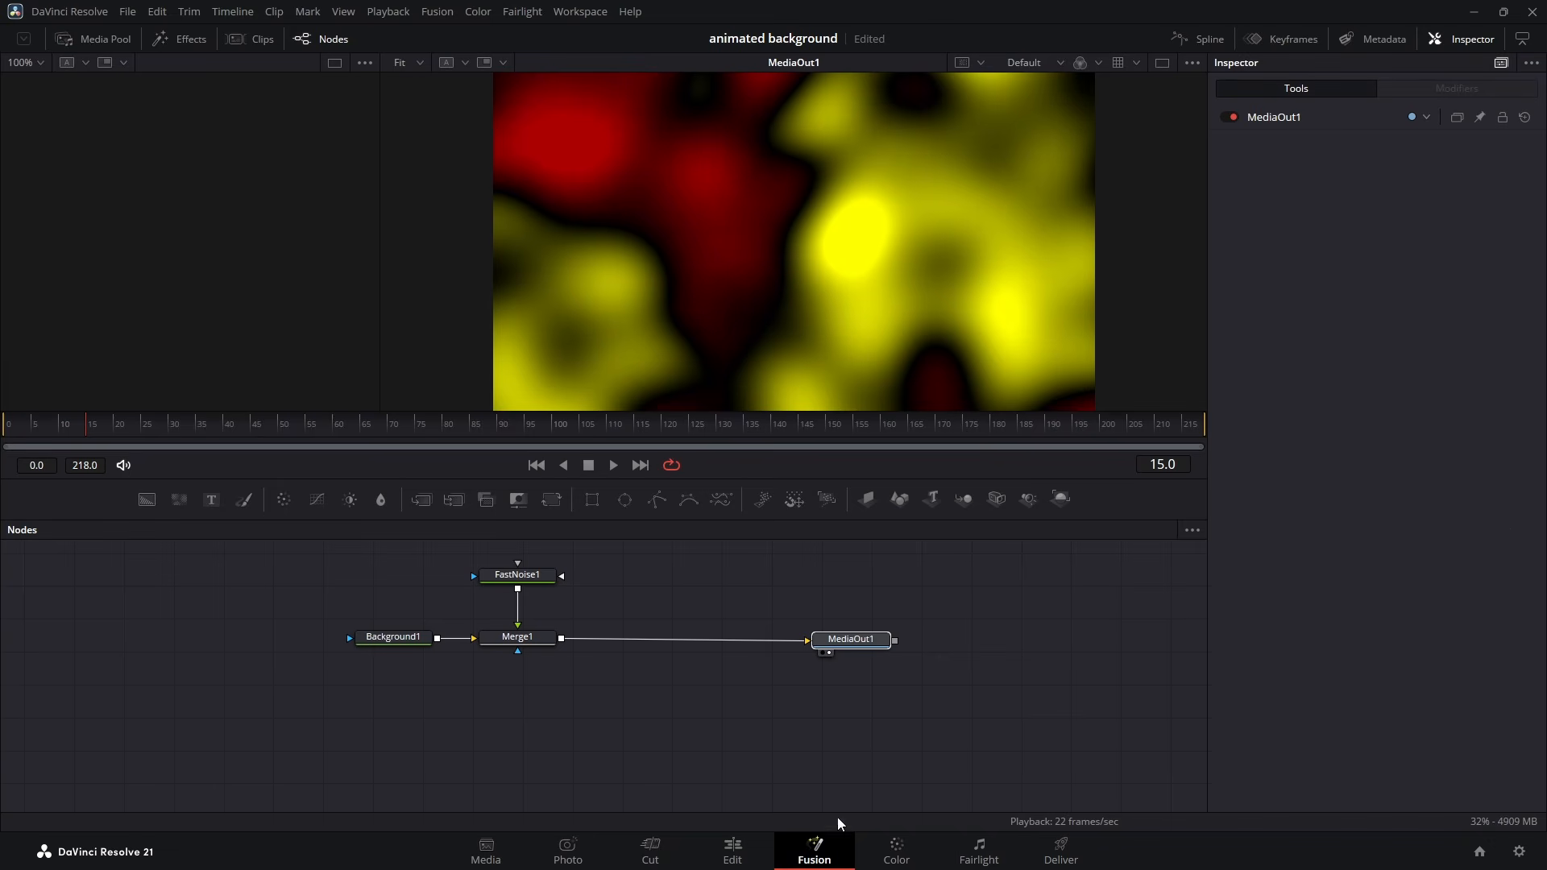
{"action": "key", "text": "ctrl+s"}
- Add a Grid node and insert it between Merge1 and MediaOut1
{"action": "left_click", "coordinate": [656, 600]}
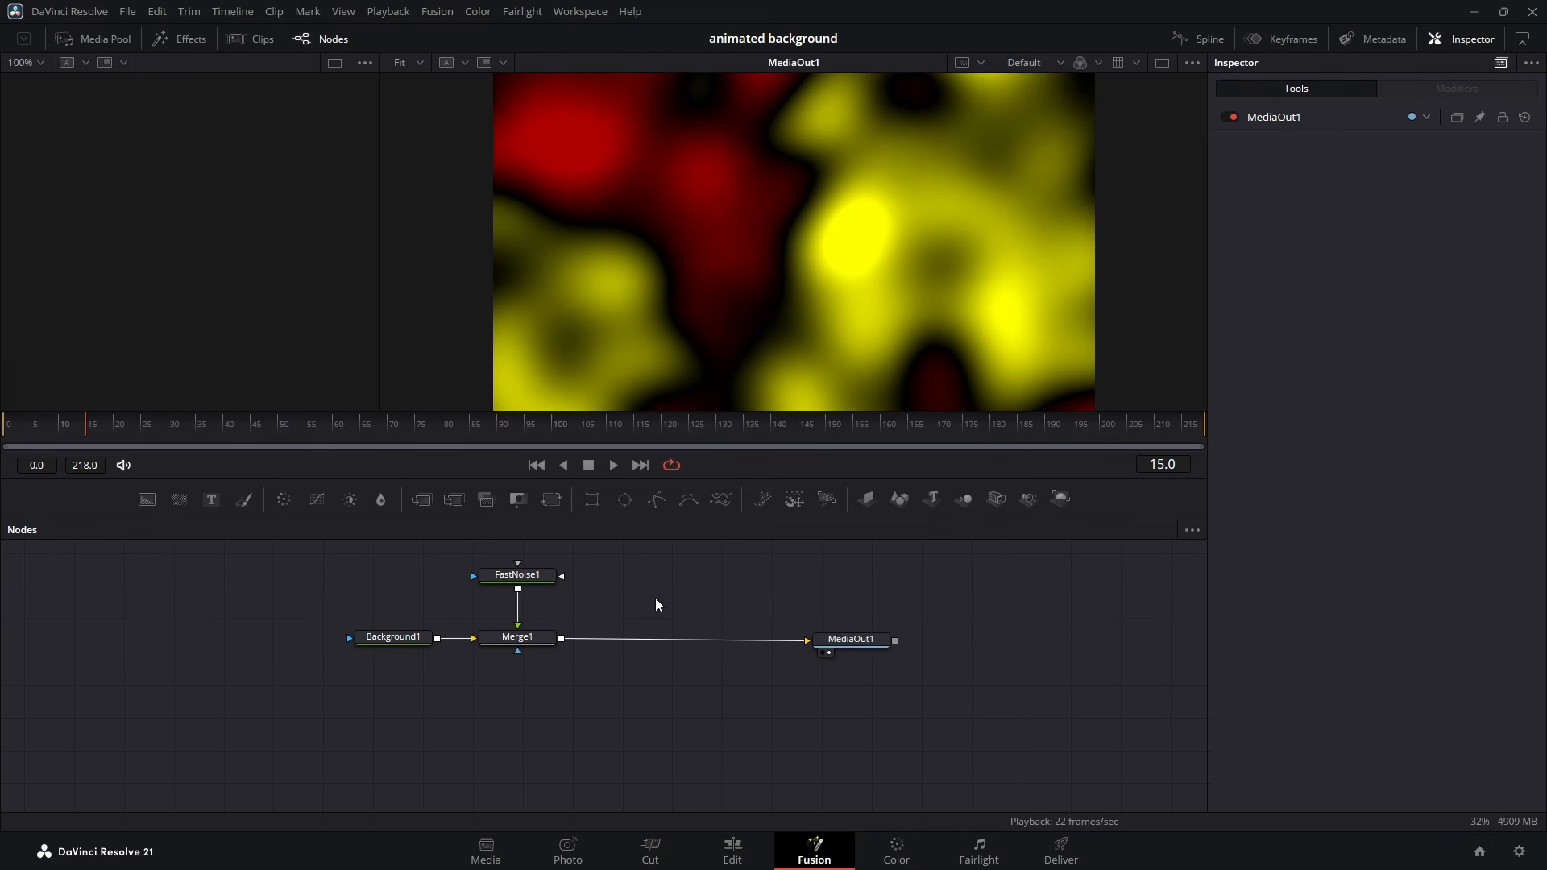
{"action": "key", "text": "shift+space"}
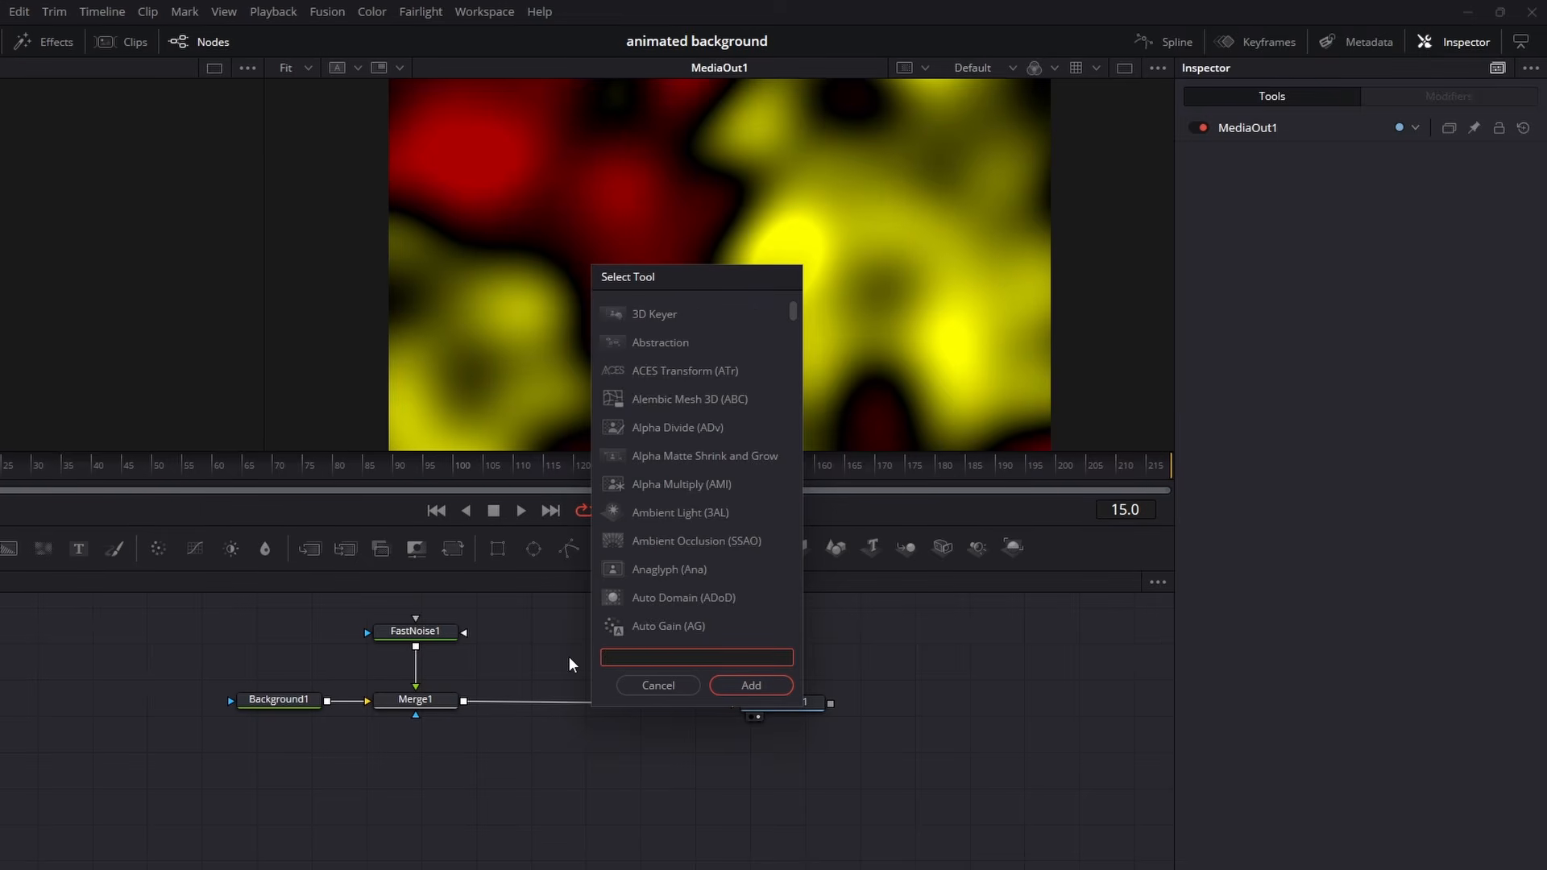
{"action": "type", "text": "grid"}
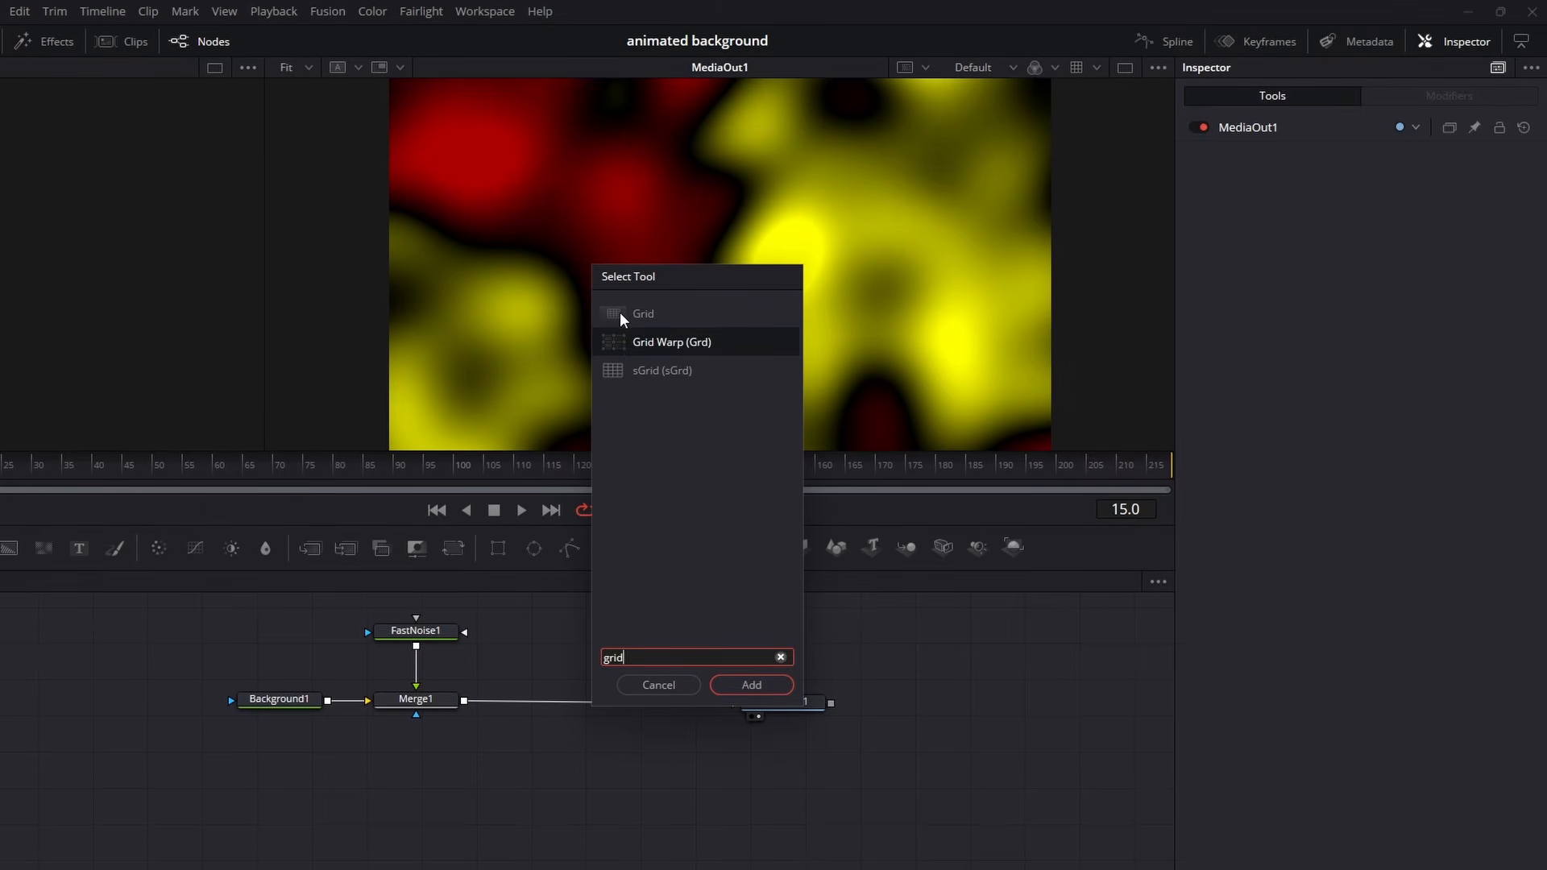
{"action": "double_click", "coordinate": [680, 314]}
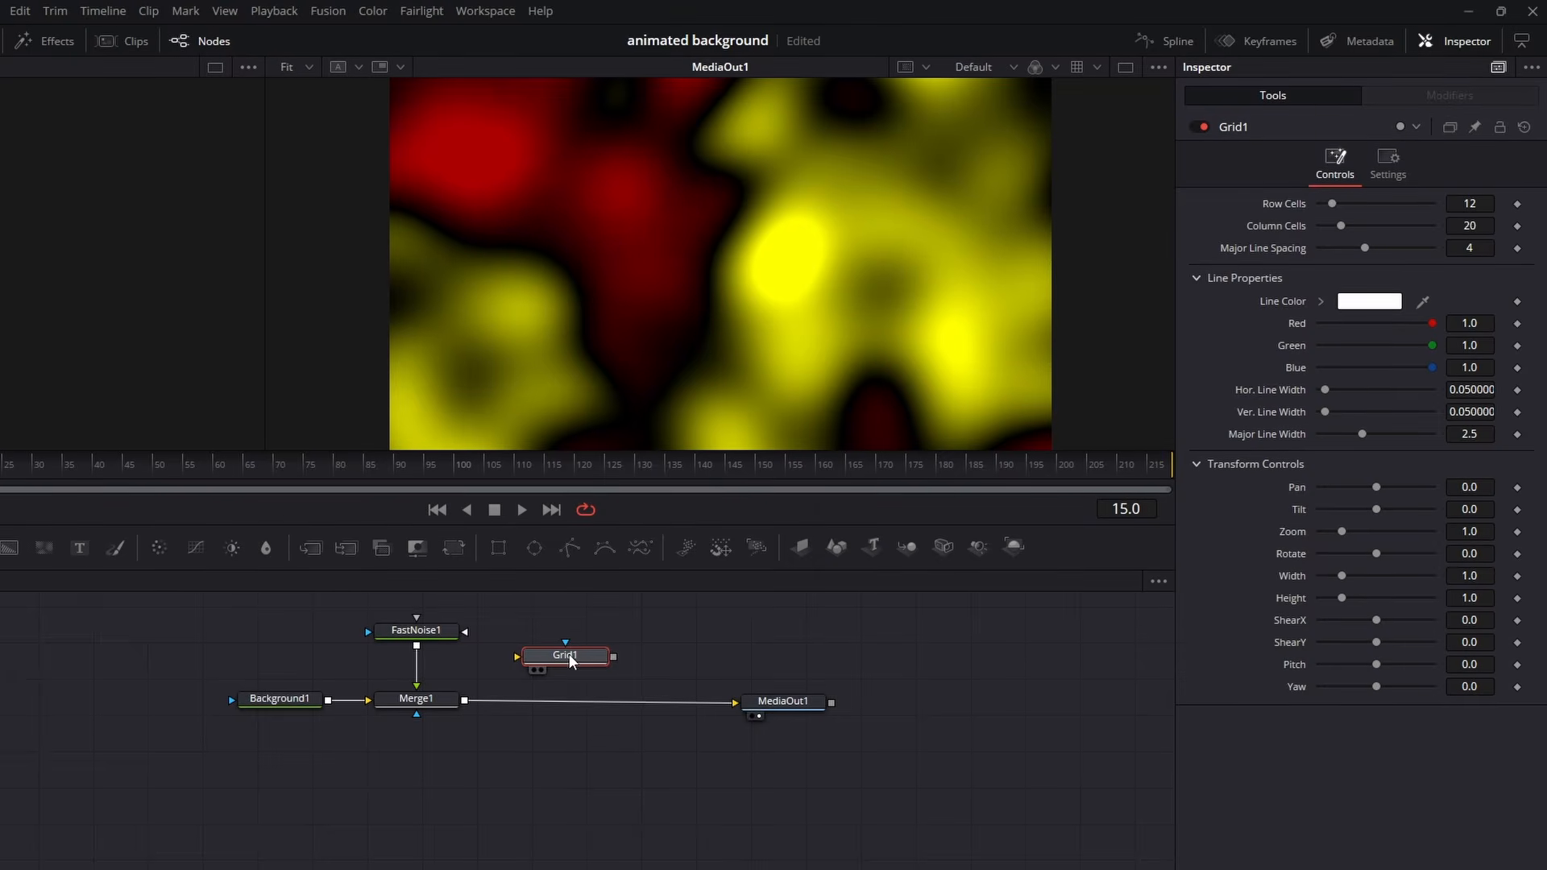
{"action": "left_click_drag", "start_coordinate": [569, 654], "coordinate": [562, 705]}
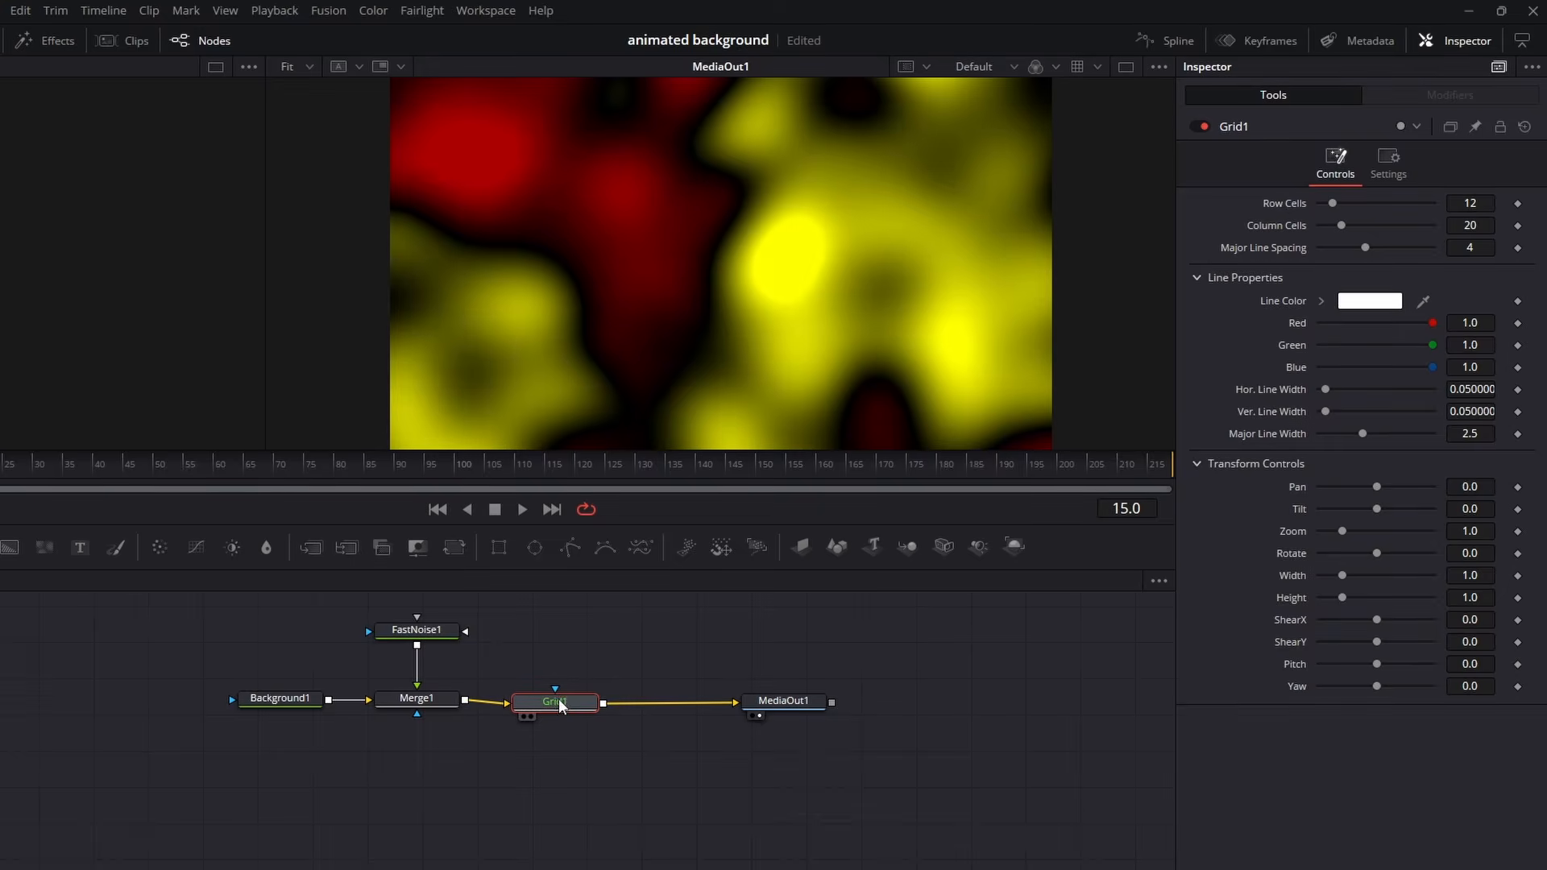
- Set the grid to 10 row cells, 15 column cells and major line spacing 0, and lower its blend to about 0.339
{"action": "left_click_drag", "start_coordinate": [1472, 203], "coordinate": [1459, 235]}
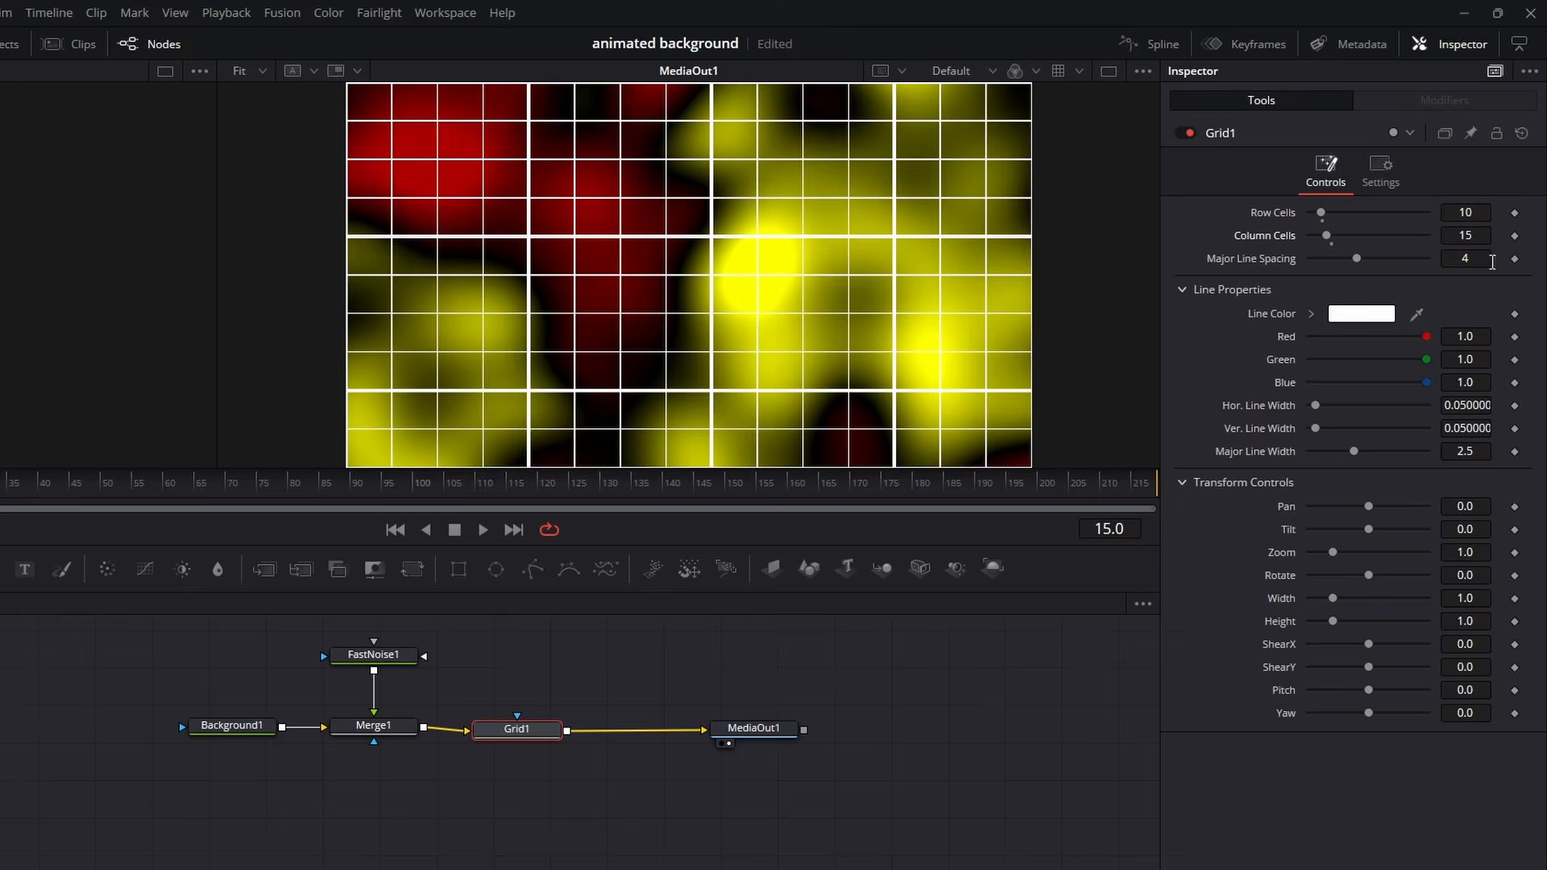
{"action": "left_click_drag", "start_coordinate": [1357, 258], "coordinate": [1218, 256]}
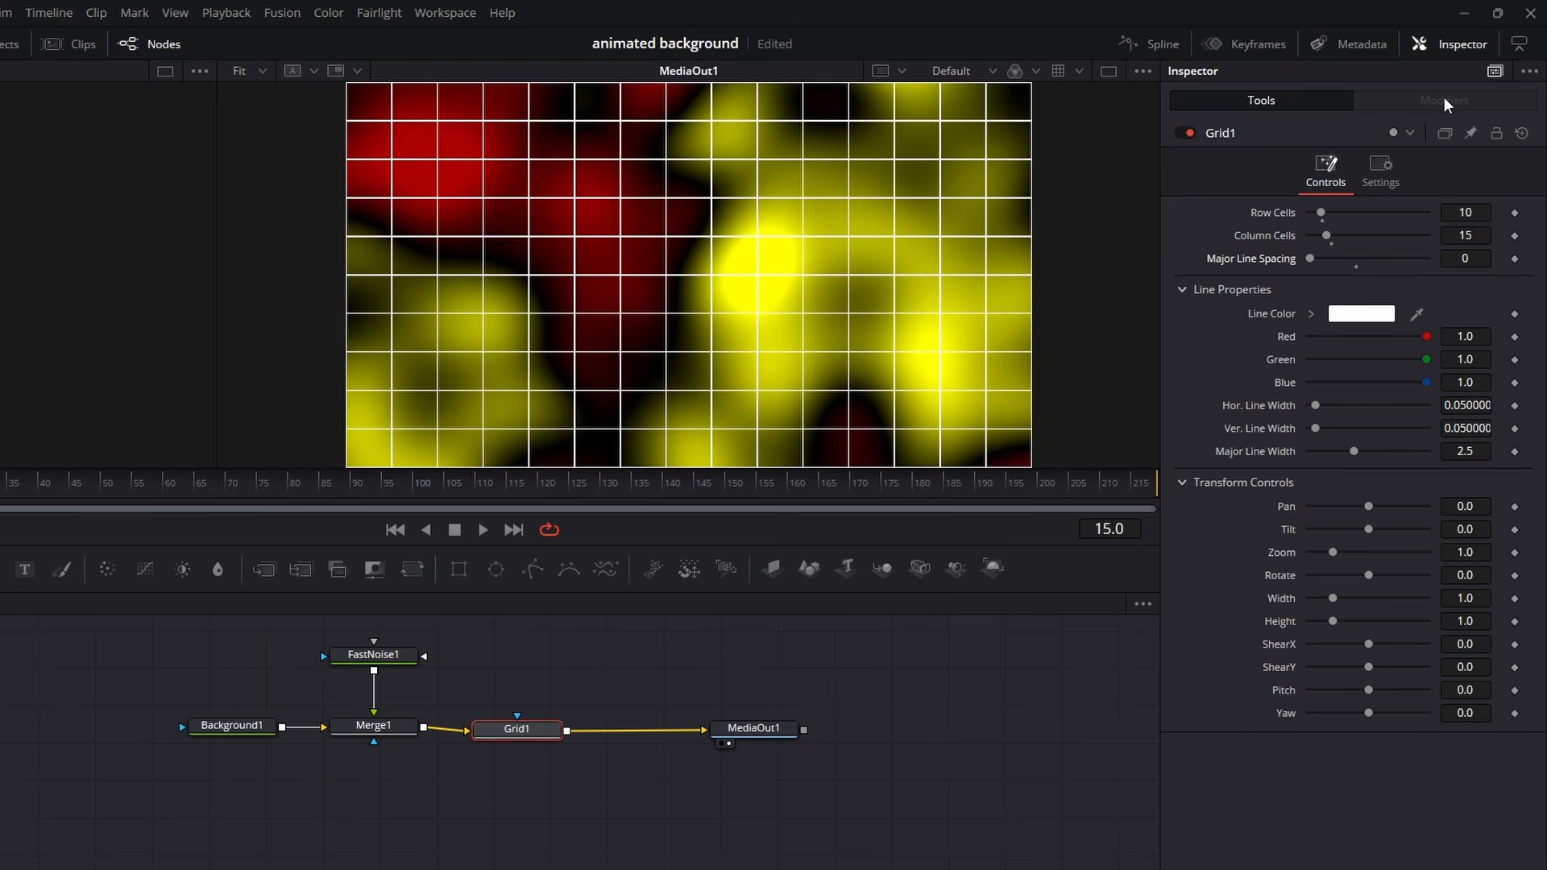
{"action": "left_click", "coordinate": [1380, 171]}
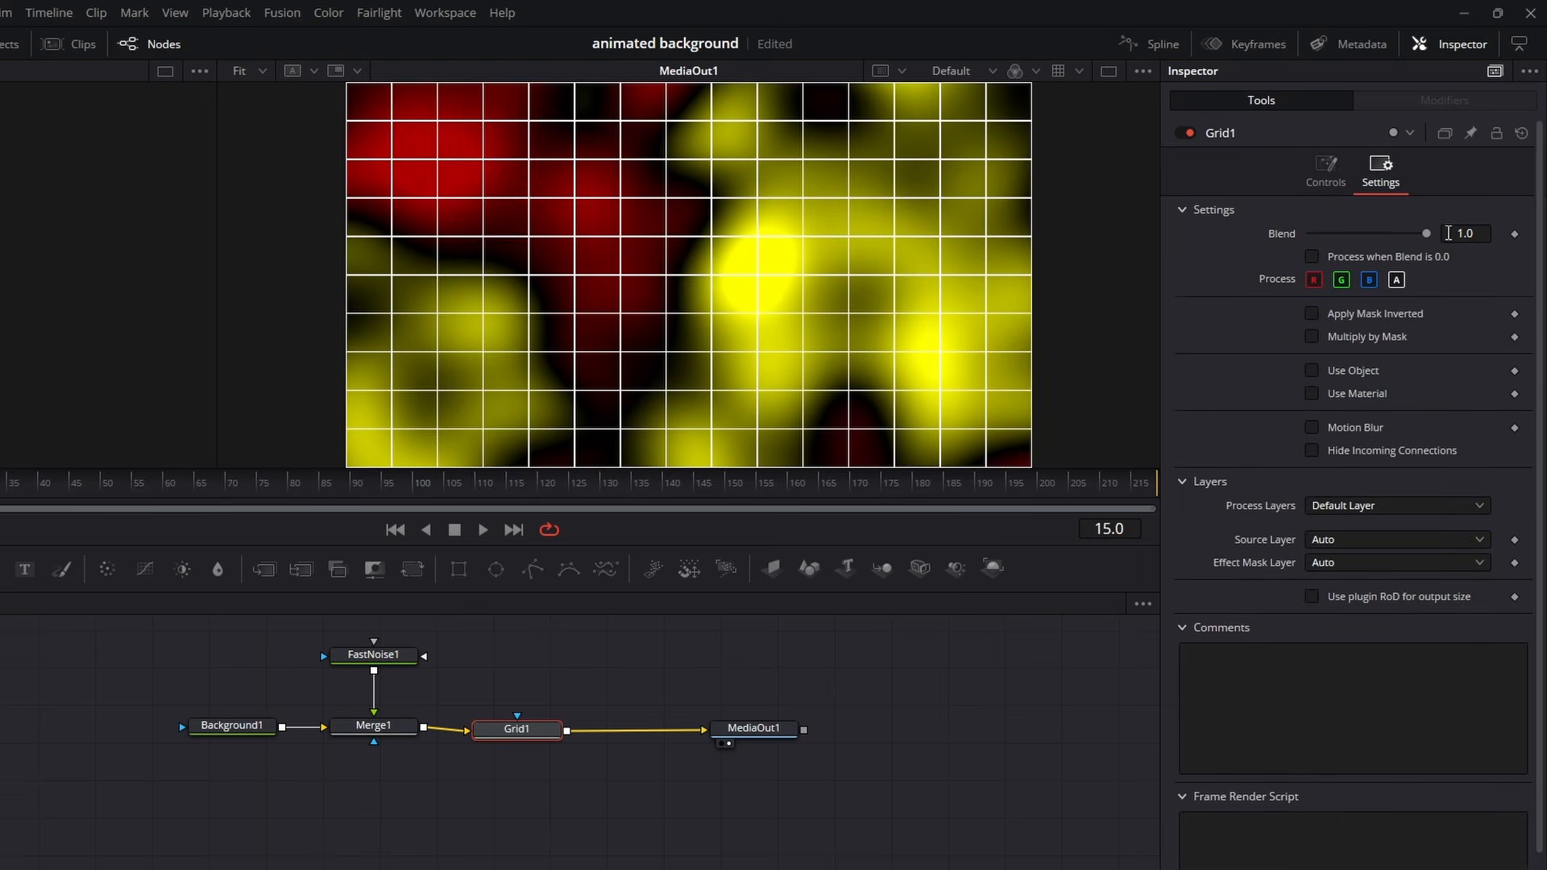
{"action": "left_click_drag", "start_coordinate": [1426, 234], "coordinate": [1349, 235]}
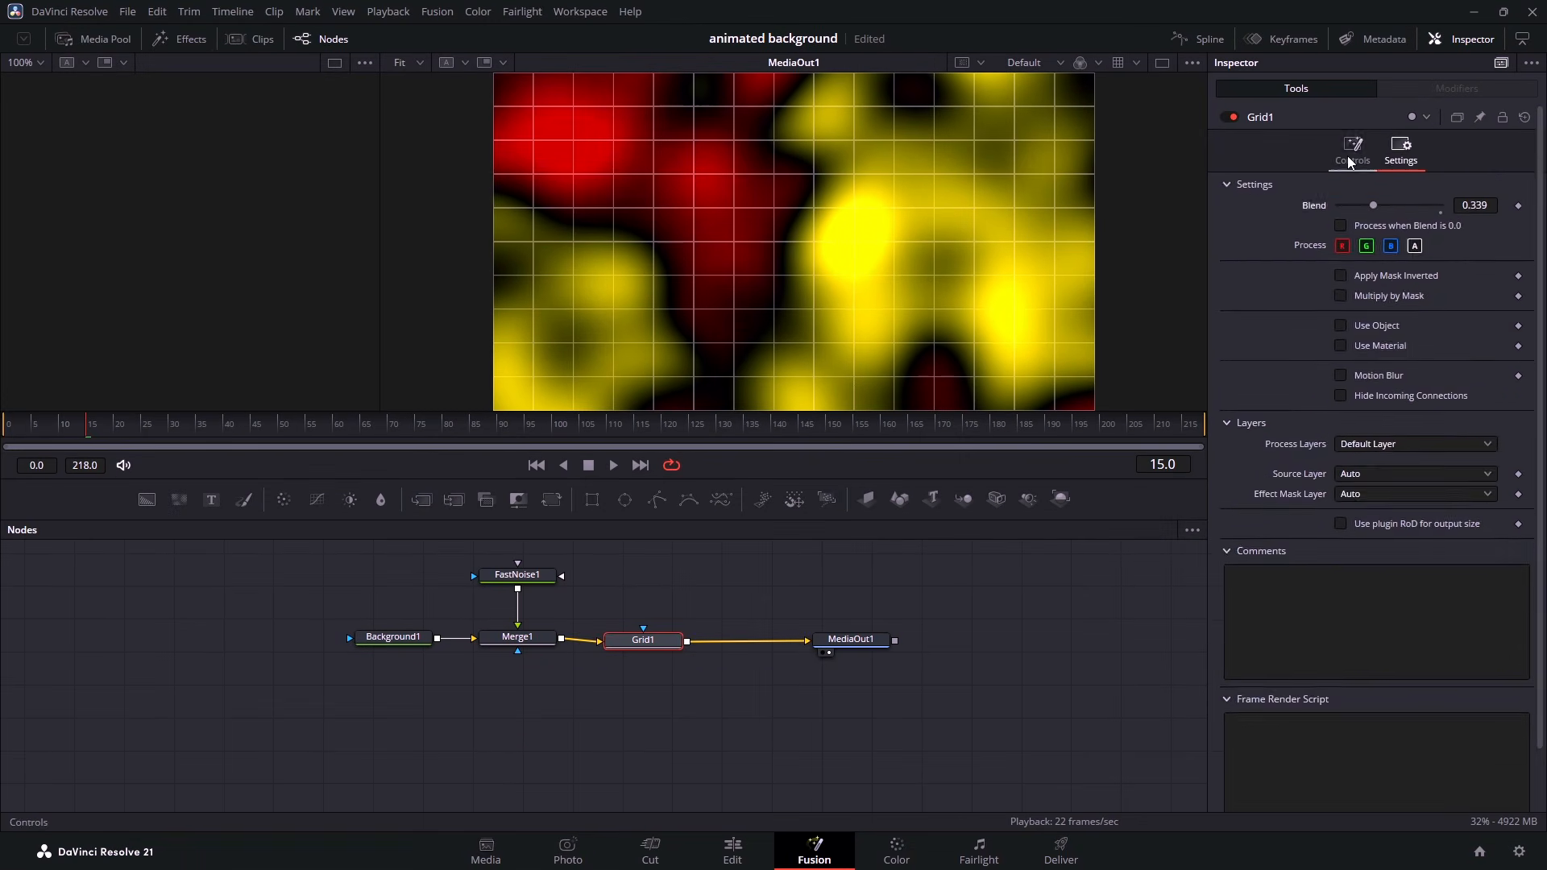
- Try several grid line colors, including cyan #00ffff, #55ffff and violet #5500ff, and choose yellow #ffff00
{"action": "left_click", "coordinate": [1326, 170]}
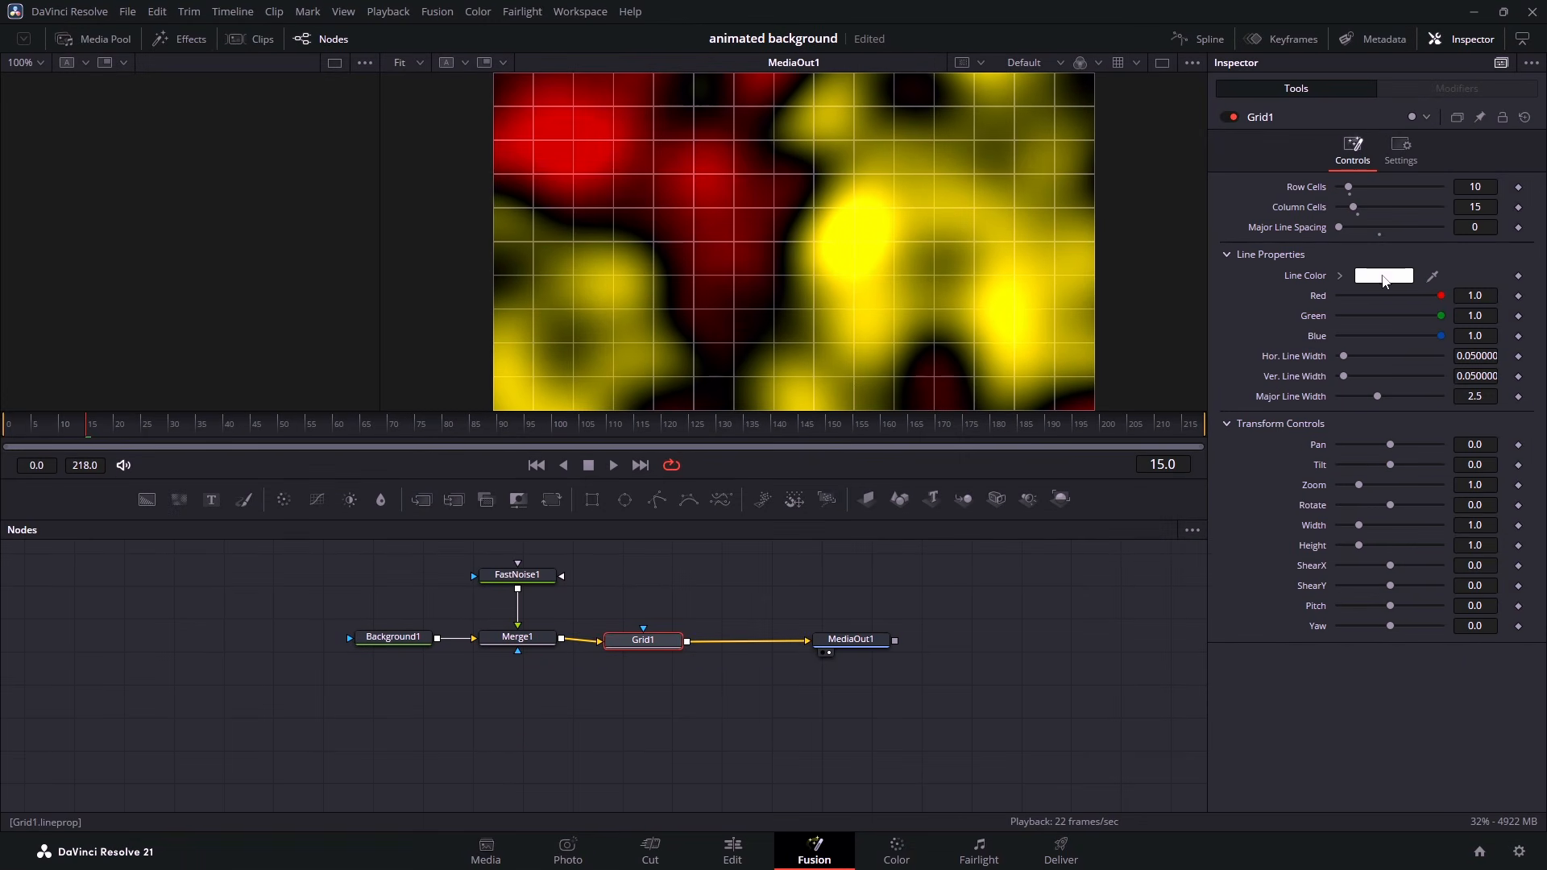
{"action": "left_click", "coordinate": [1380, 276]}
{"action": "left_click_drag", "start_coordinate": [823, 288], "coordinate": [939, 442]}
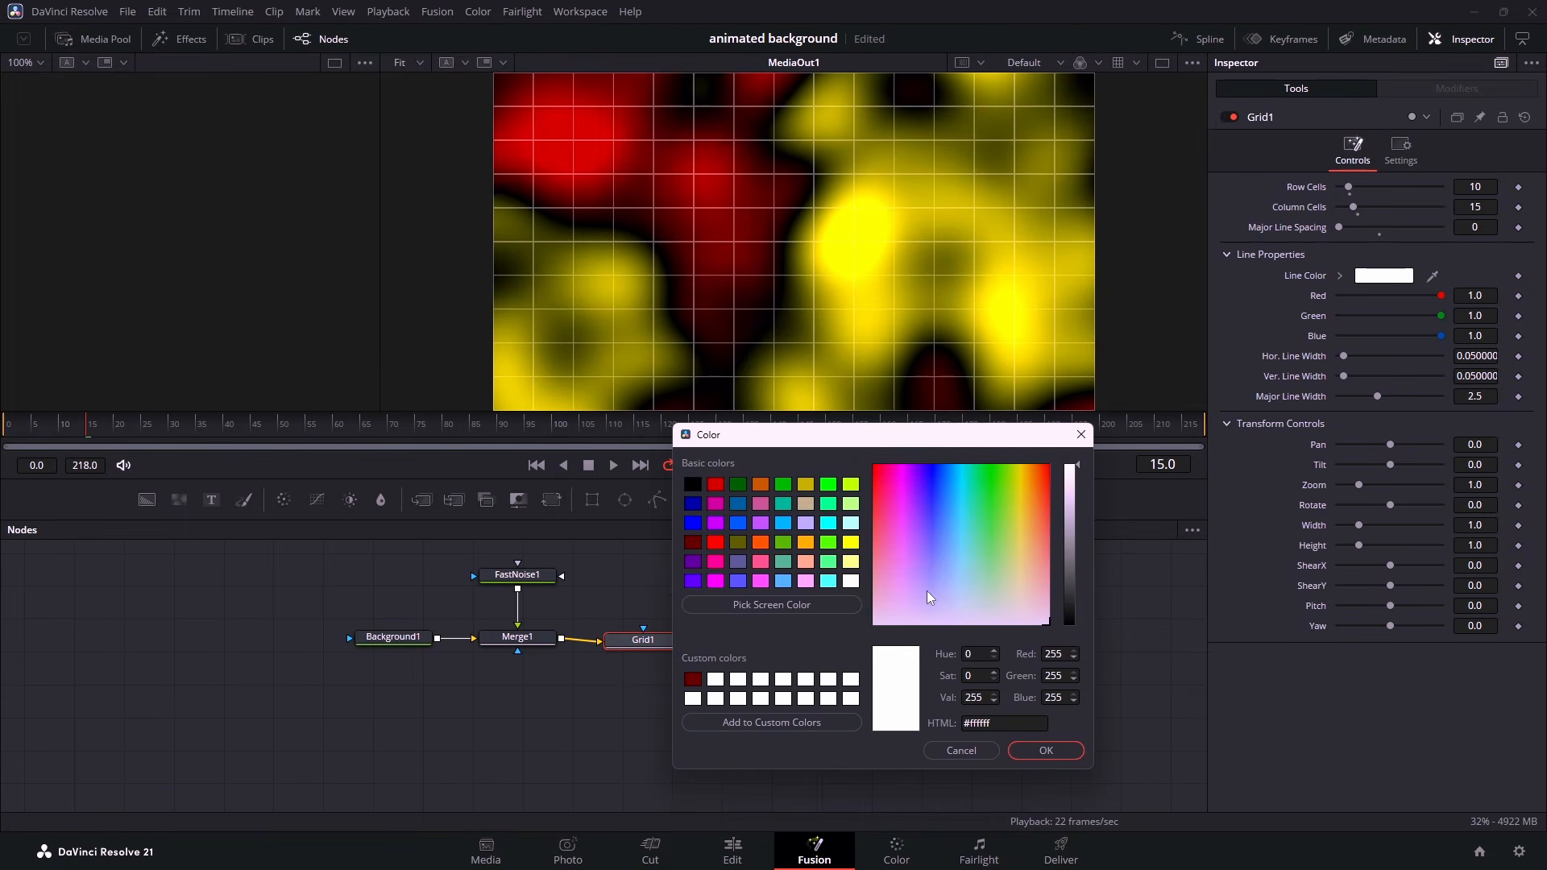
{"action": "left_click", "coordinate": [852, 484]}
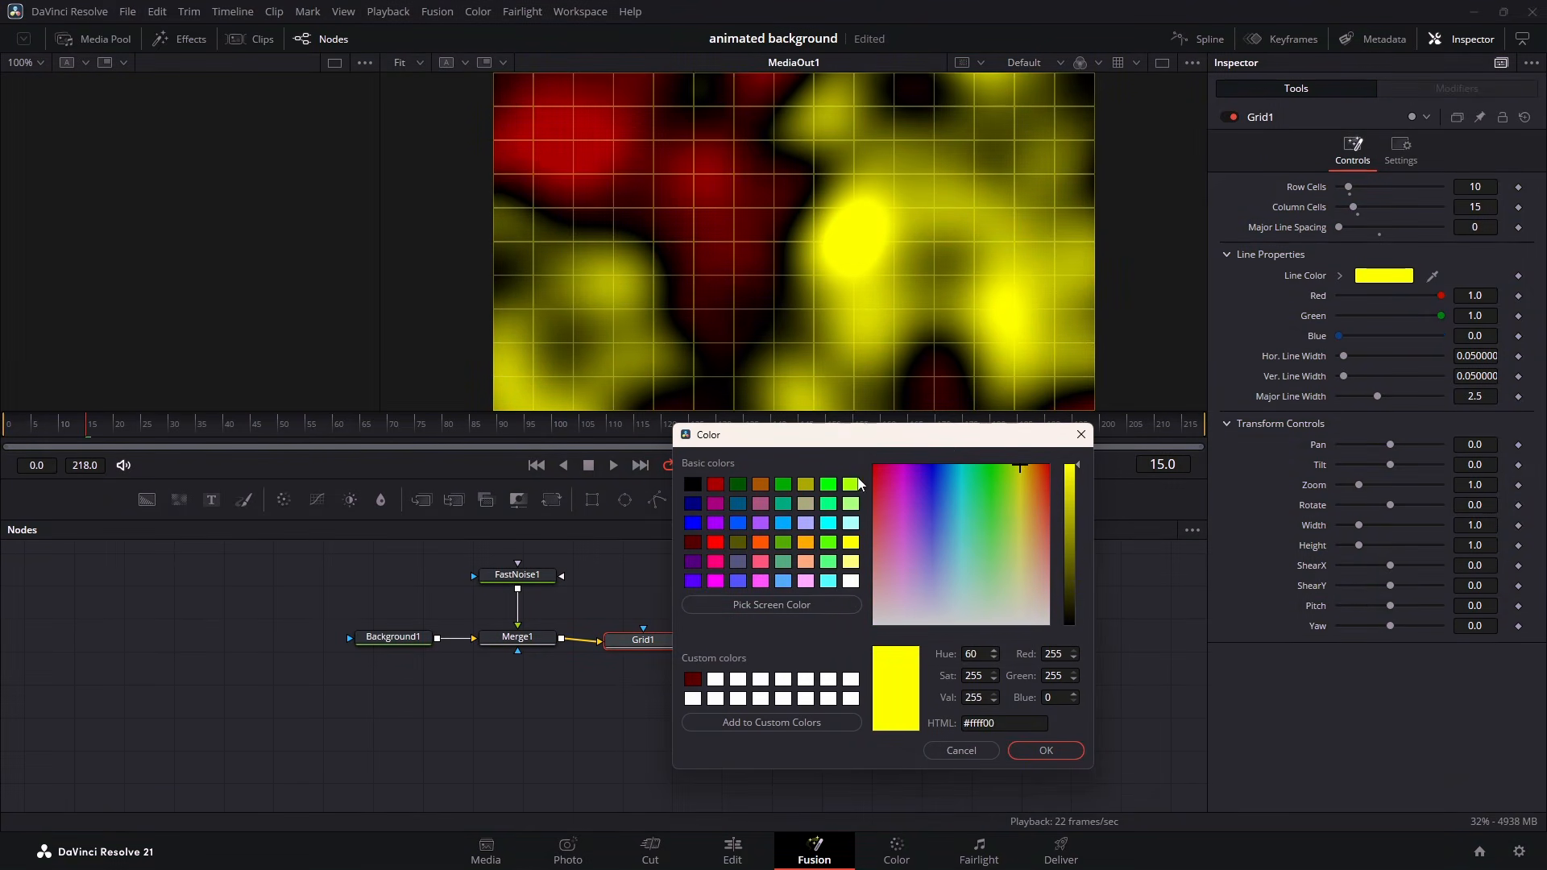
{"action": "left_click", "coordinate": [829, 524]}
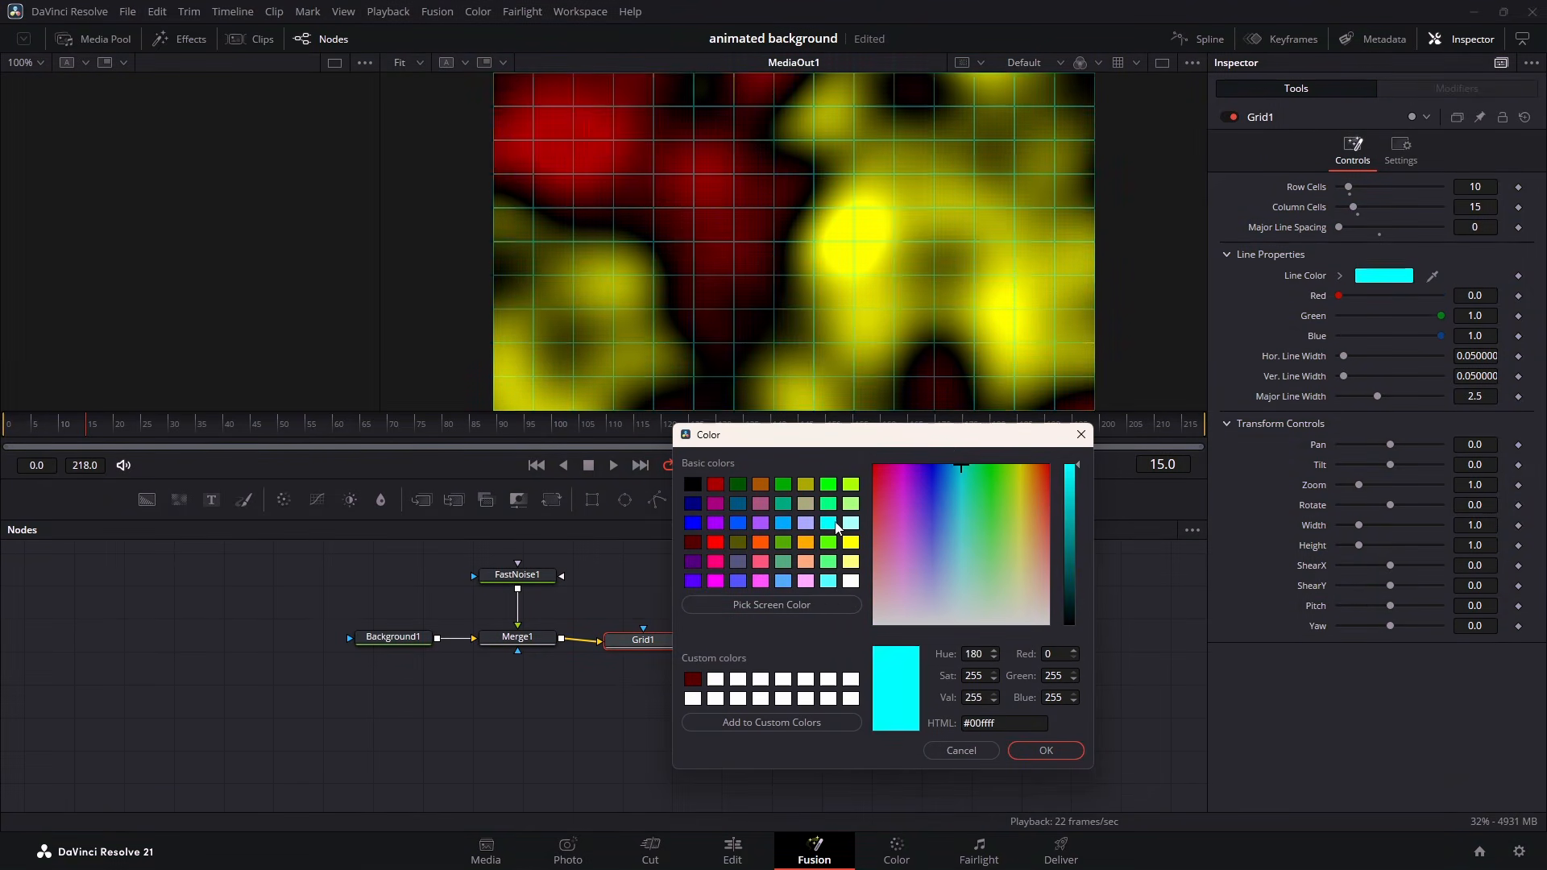
{"action": "left_click", "coordinate": [715, 486]}
{"action": "left_click", "coordinate": [693, 485]}
{"action": "left_click", "coordinate": [828, 581]}
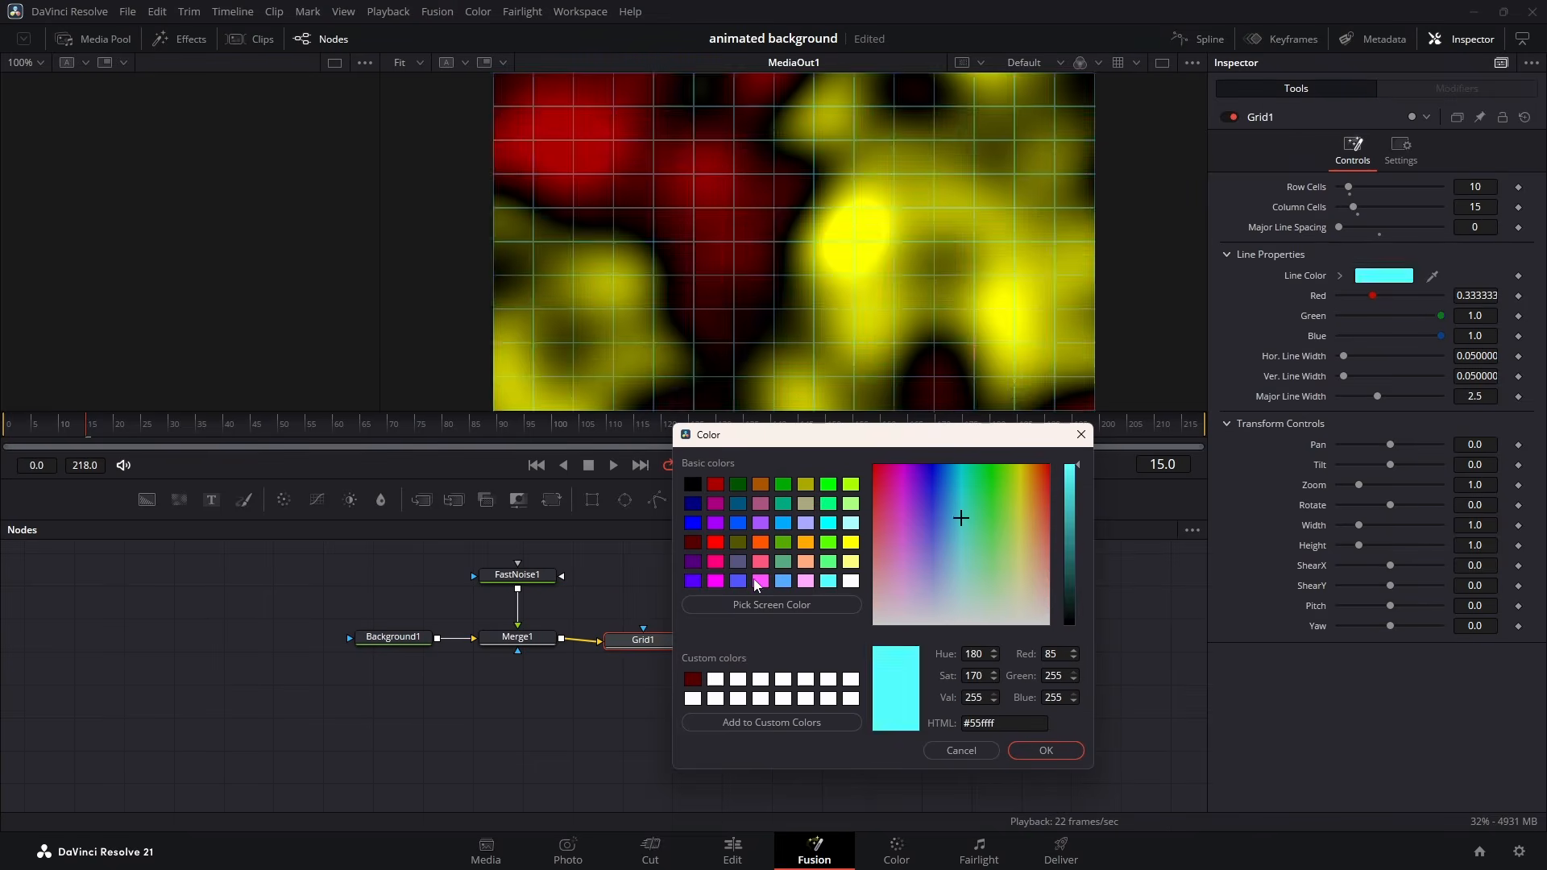
{"action": "left_click", "coordinate": [760, 581]}
{"action": "left_click", "coordinate": [738, 581]}
{"action": "left_click", "coordinate": [694, 581]}
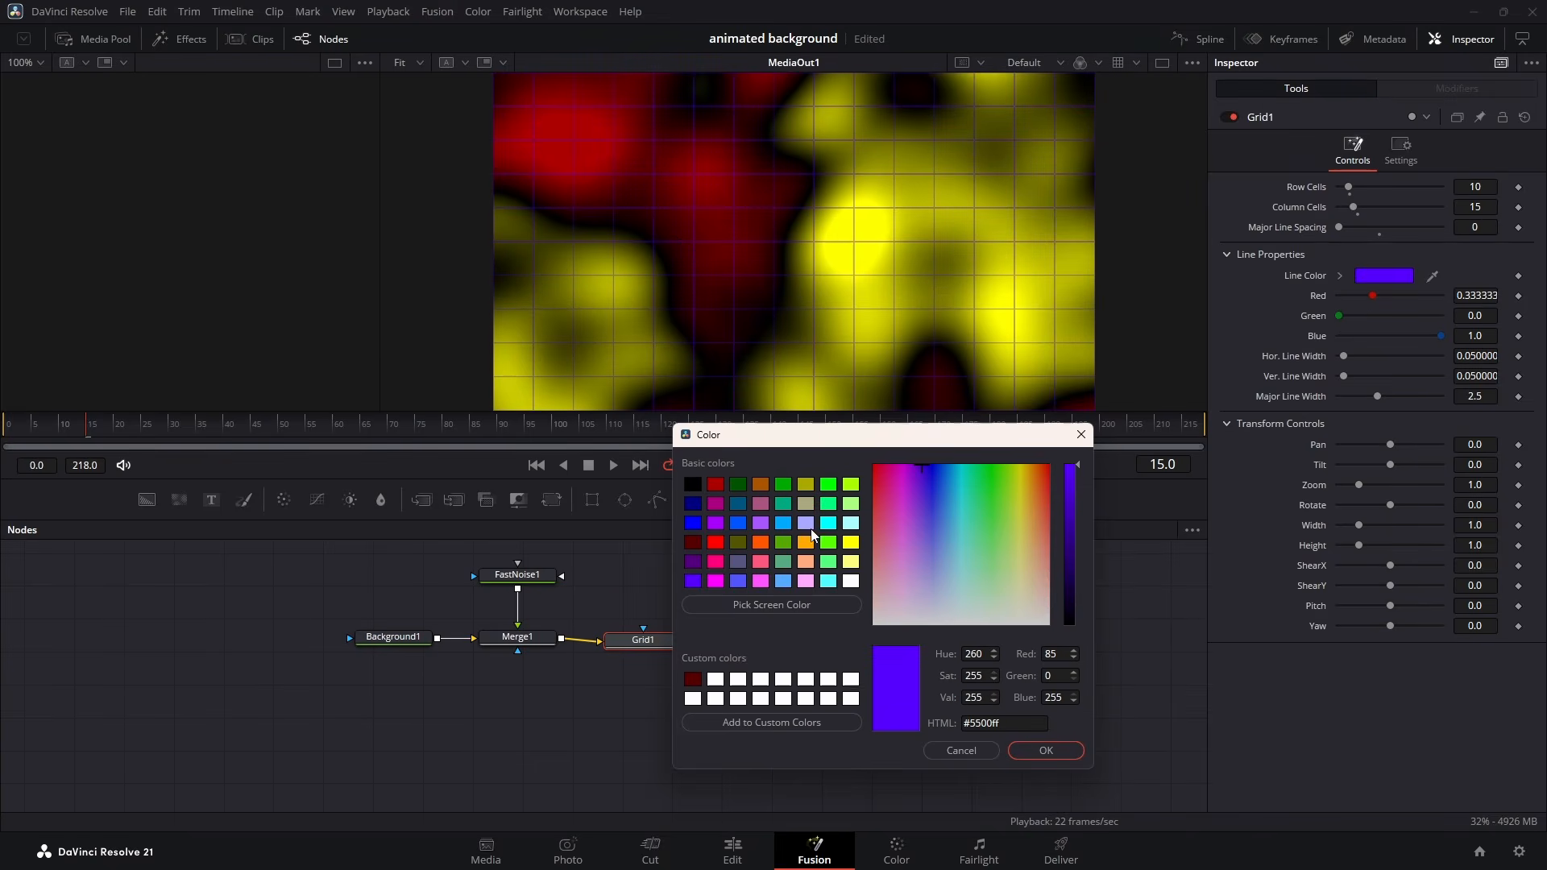
{"action": "left_click", "coordinate": [850, 542]}
{"action": "key", "text": "Return"}
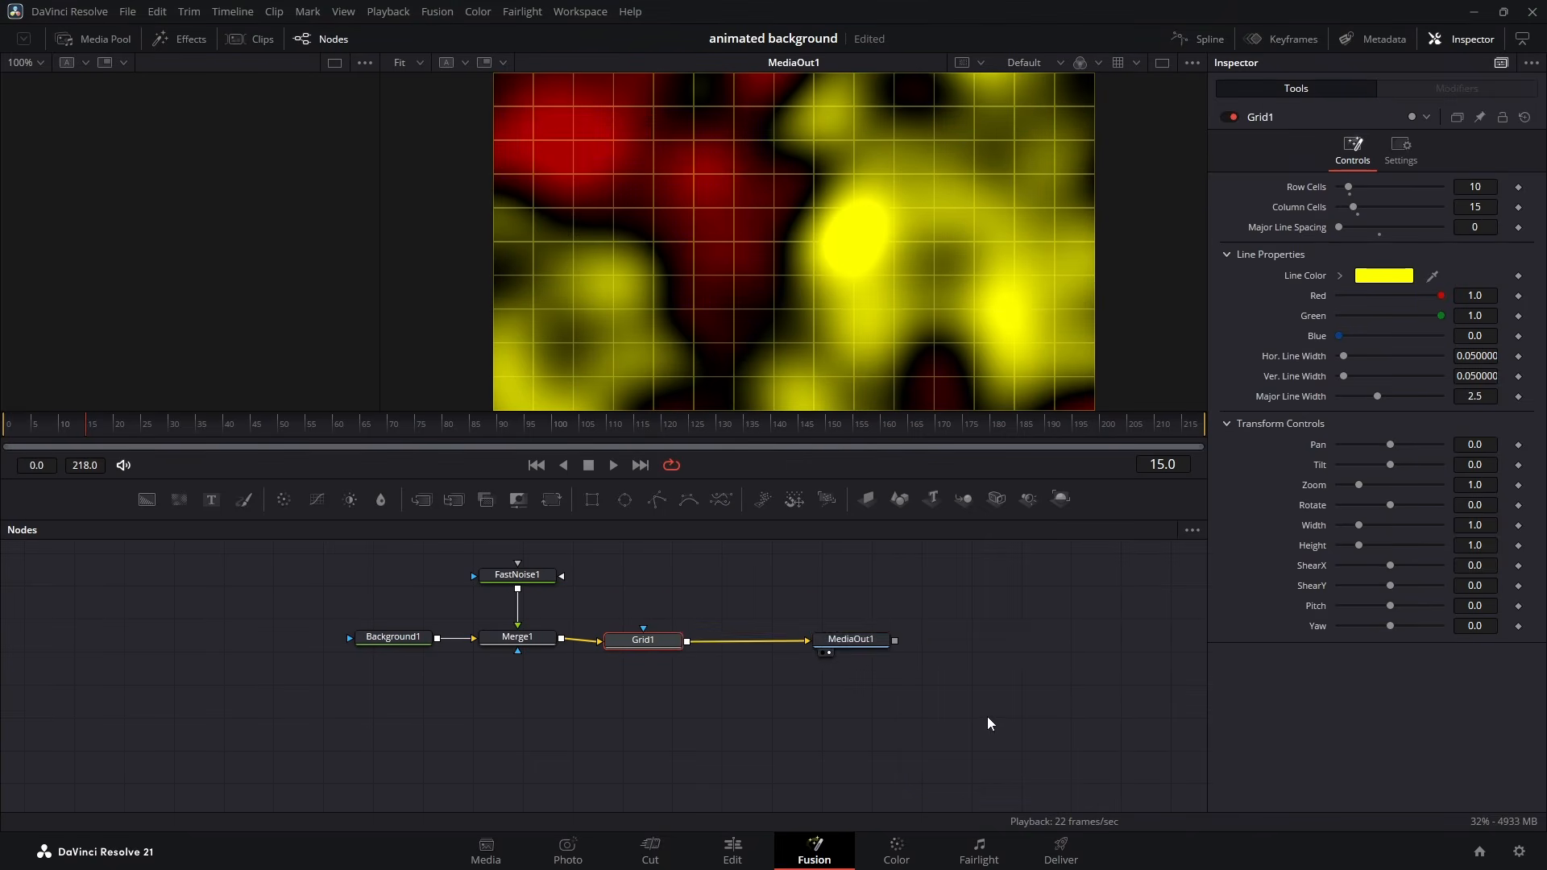
- Play the grid animation, return to frame 1, and space out Grid1 and MediaOut1 to leave room between them
{"action": "left_click", "coordinate": [876, 640]}
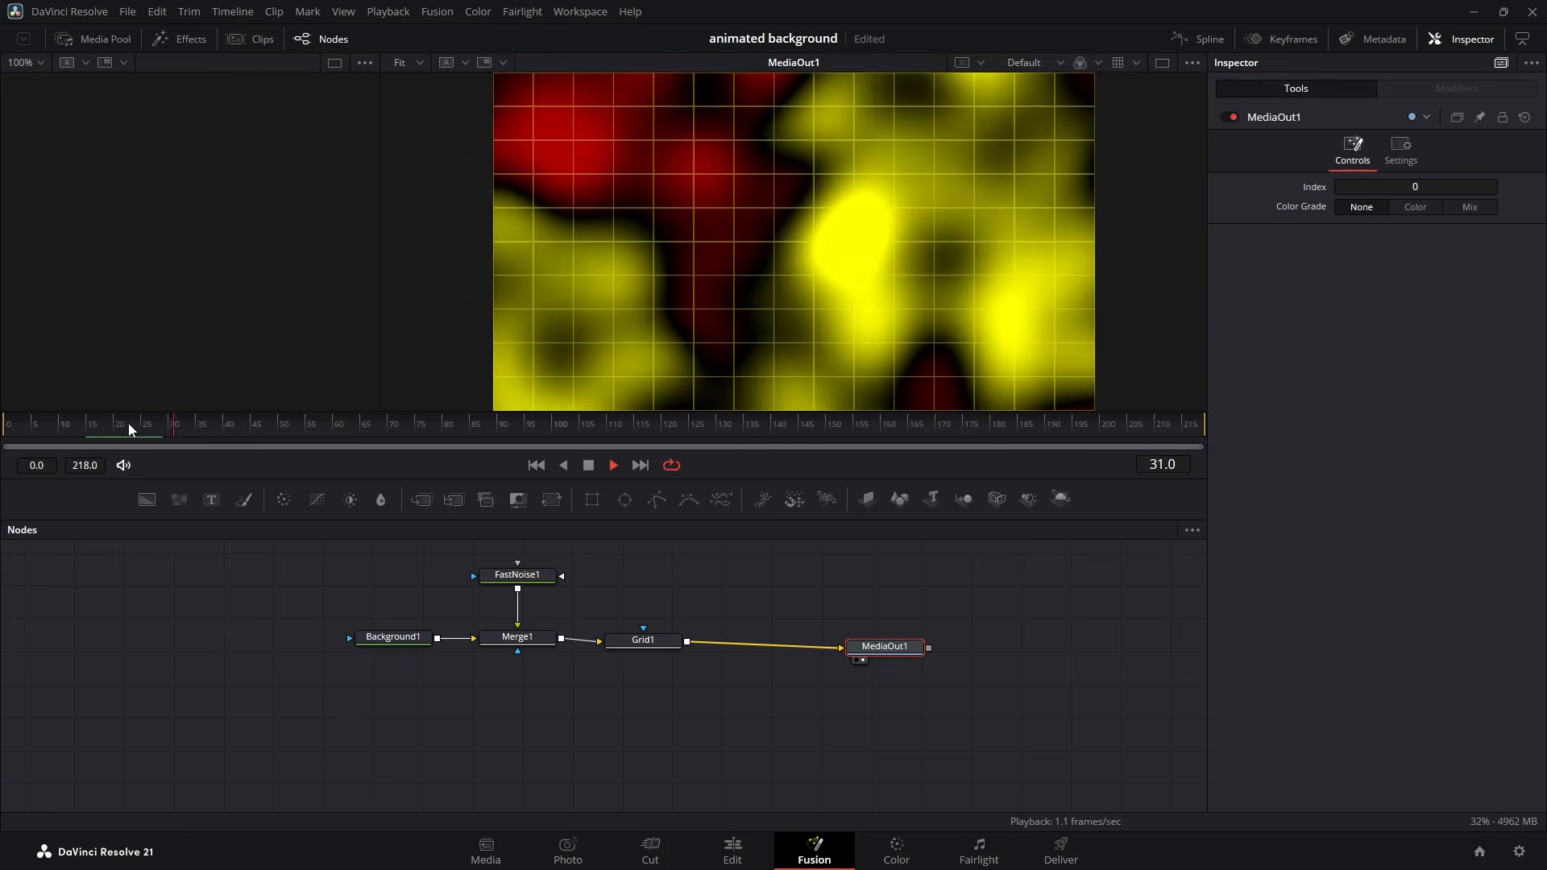
{"action": "left_click_drag", "start_coordinate": [126, 424], "coordinate": [8, 412]}
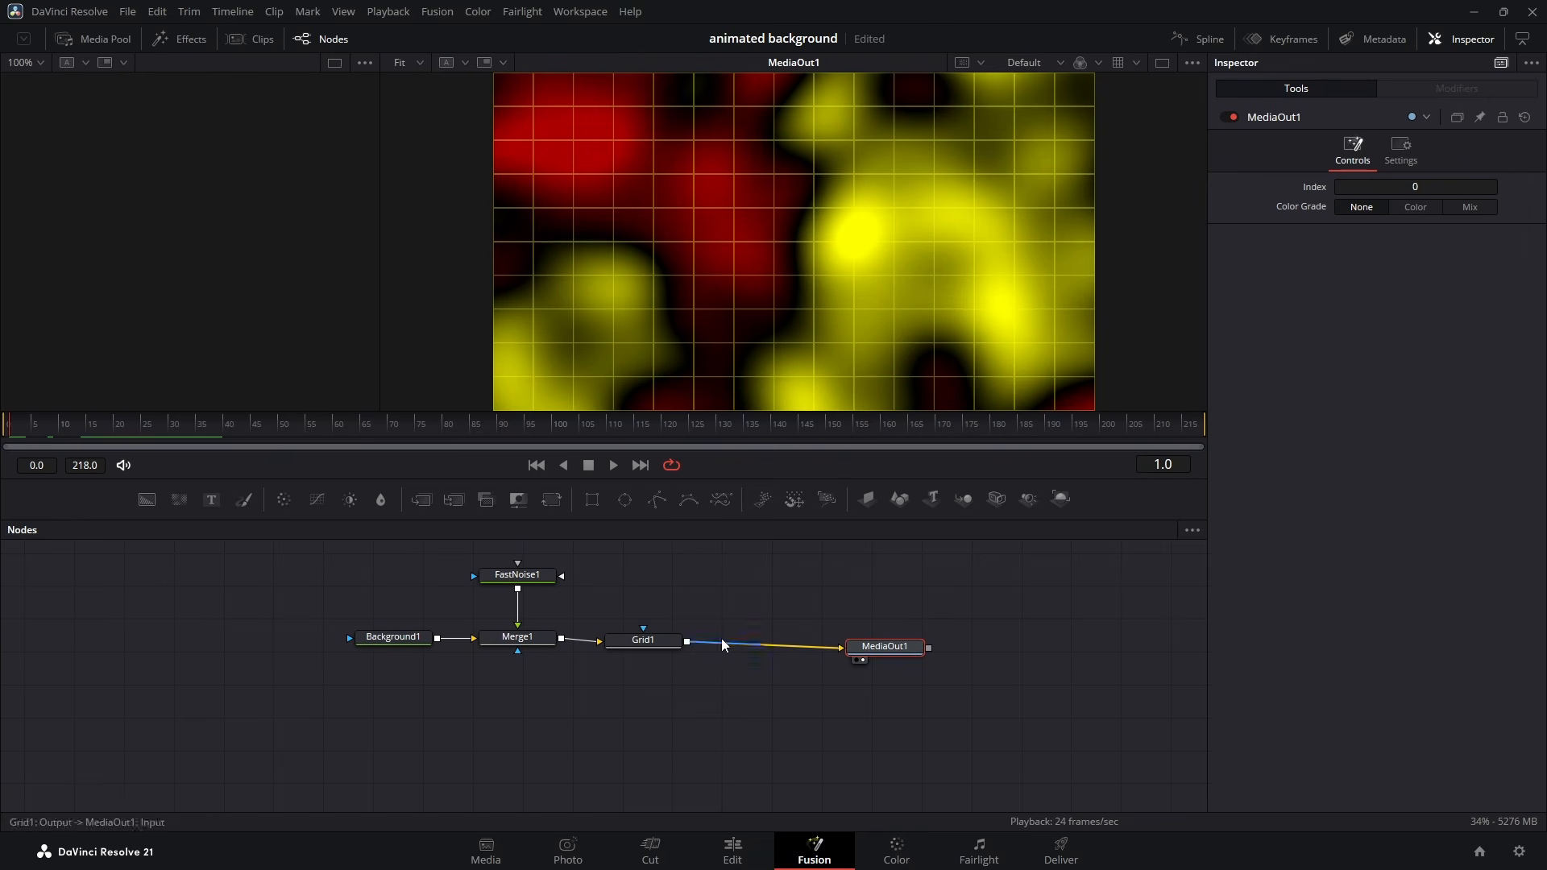
{"action": "left_click_drag", "start_coordinate": [891, 647], "coordinate": [902, 648]}
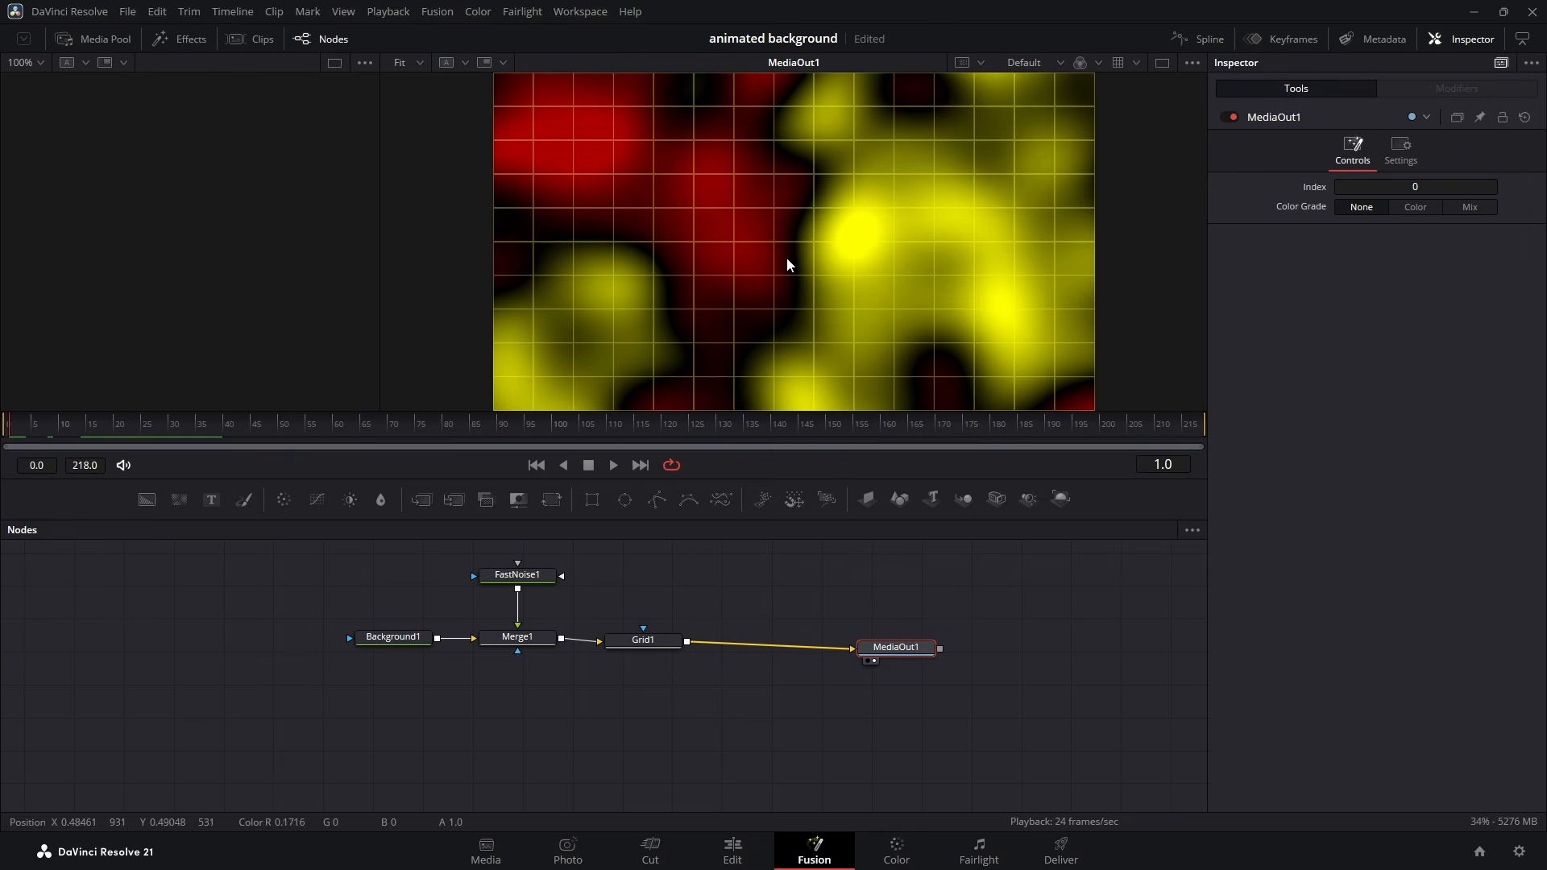
{"action": "left_click_drag", "start_coordinate": [666, 642], "coordinate": [716, 649]}
{"action": "left_click_drag", "start_coordinate": [871, 644], "coordinate": [903, 647]}
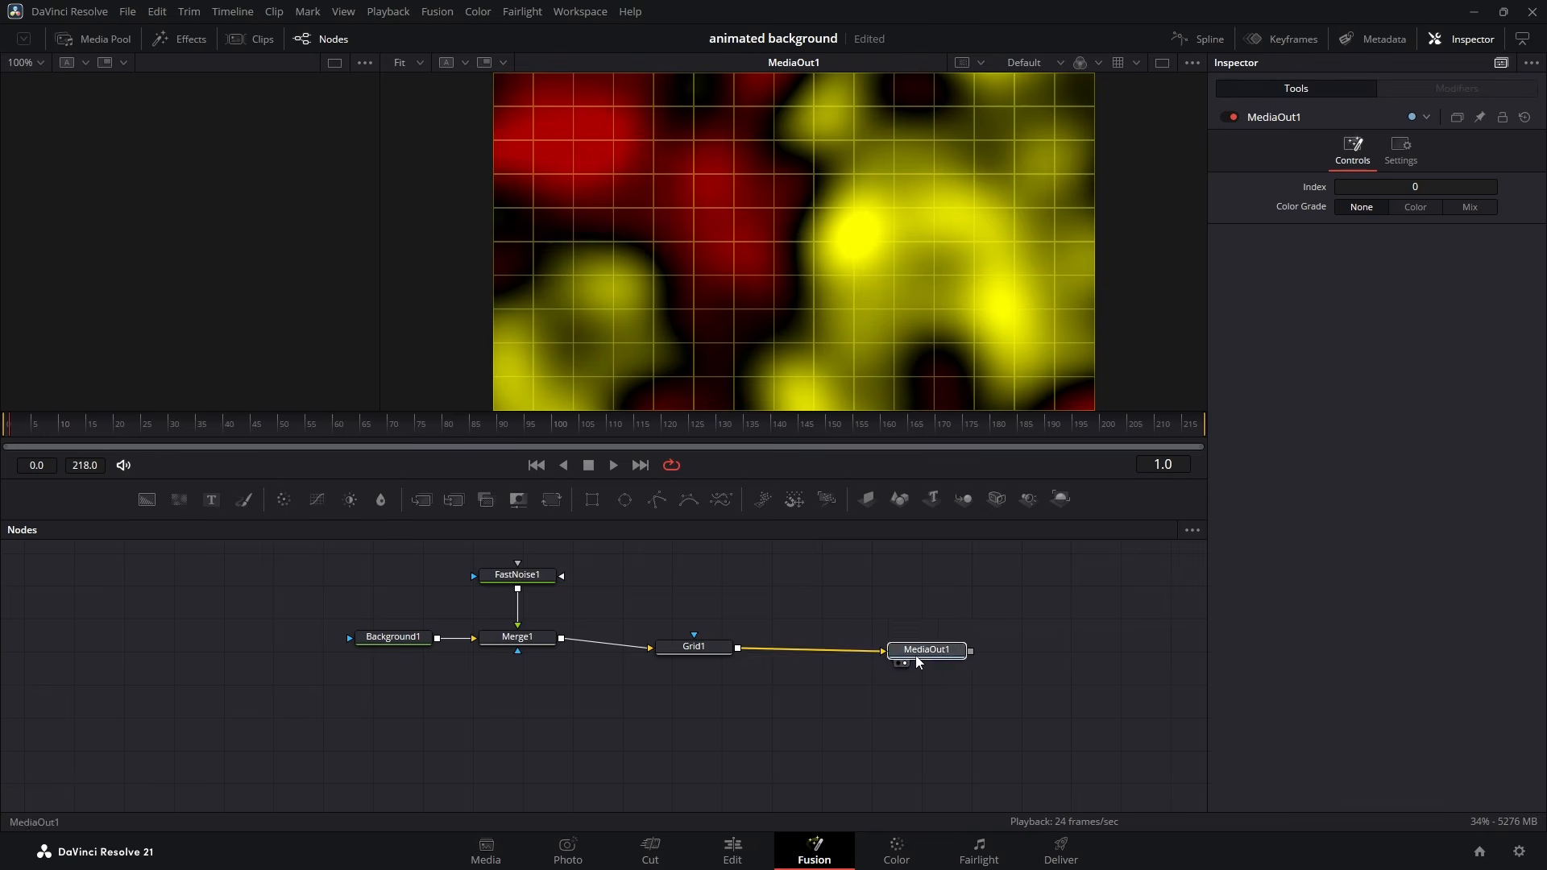
- Add two Waviness nodes, detach the first from the second and insert it between Grid1 and MediaOut1
{"action": "left_click", "coordinate": [848, 613]}
{"action": "key", "text": "shift+space"}
{"action": "type", "text": "wav"}
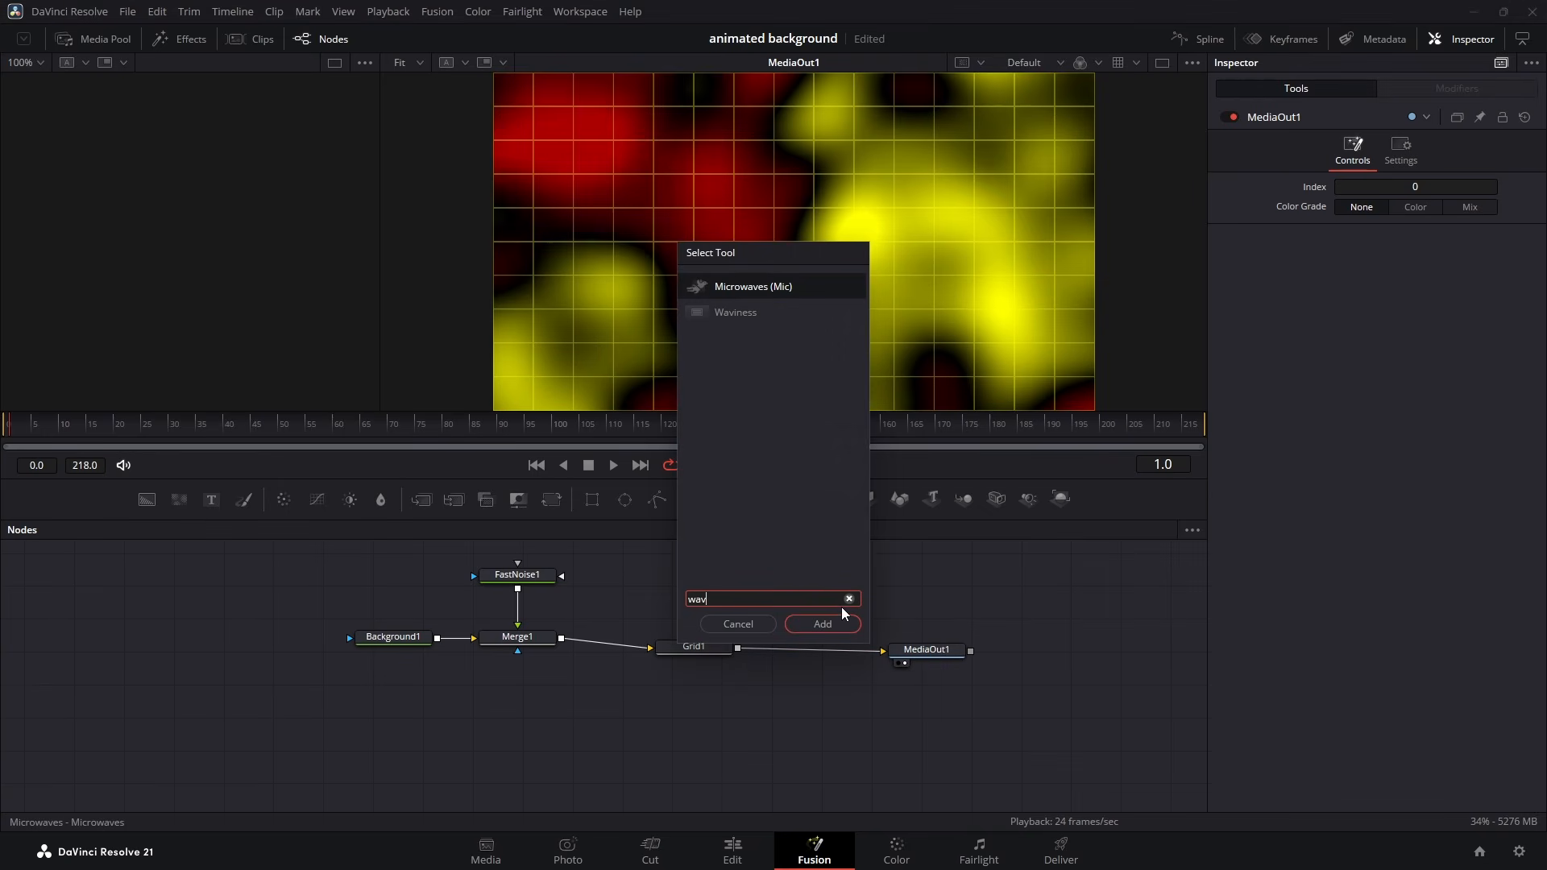
{"action": "left_click", "coordinate": [719, 318]}
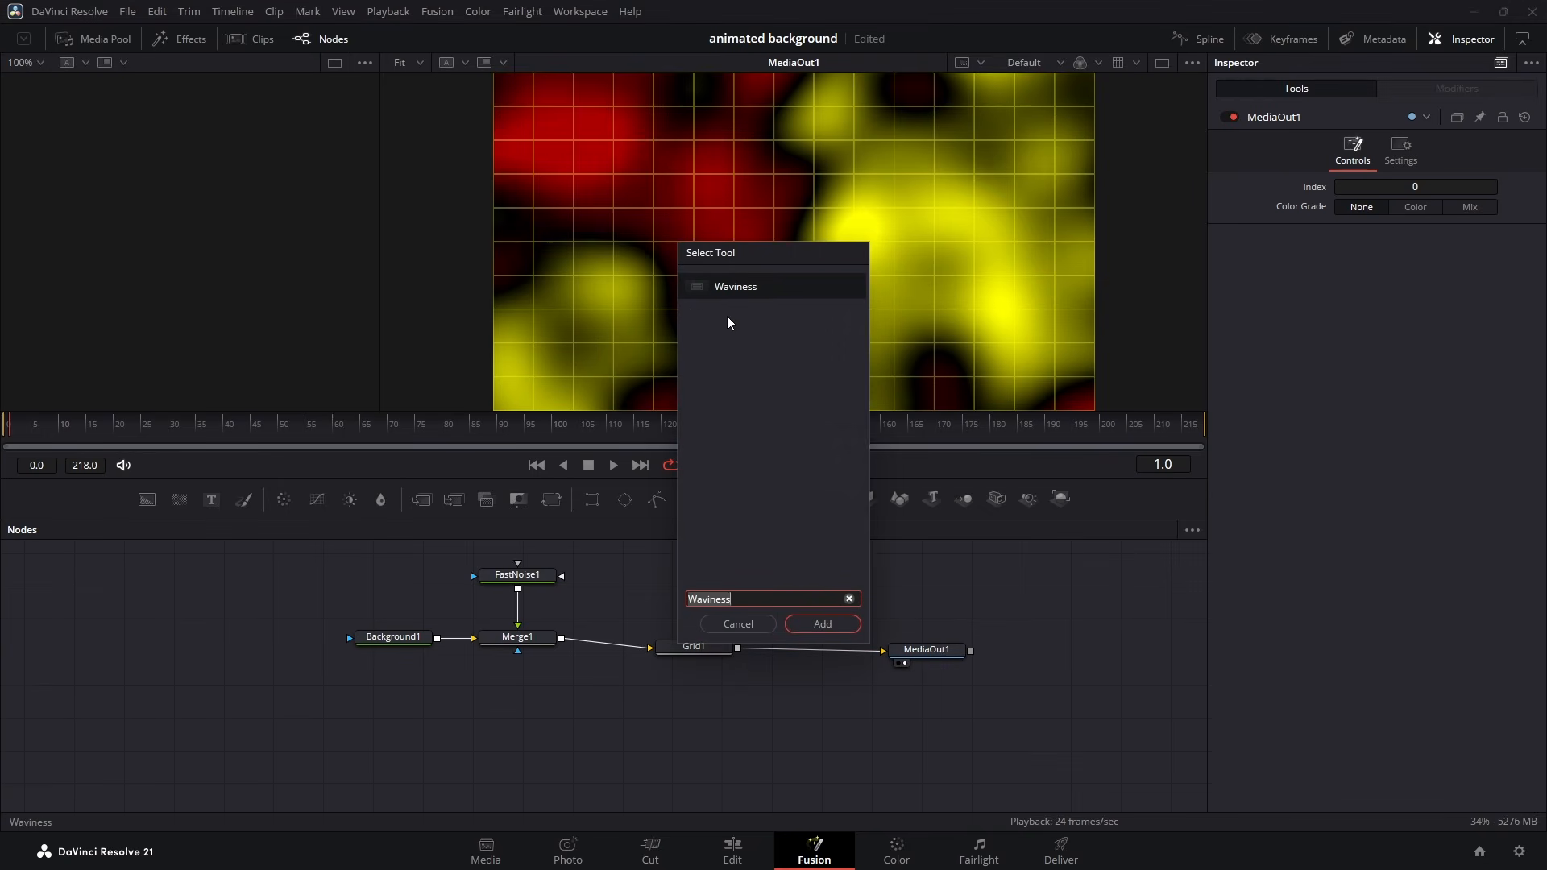
{"action": "left_click", "coordinate": [832, 625]}
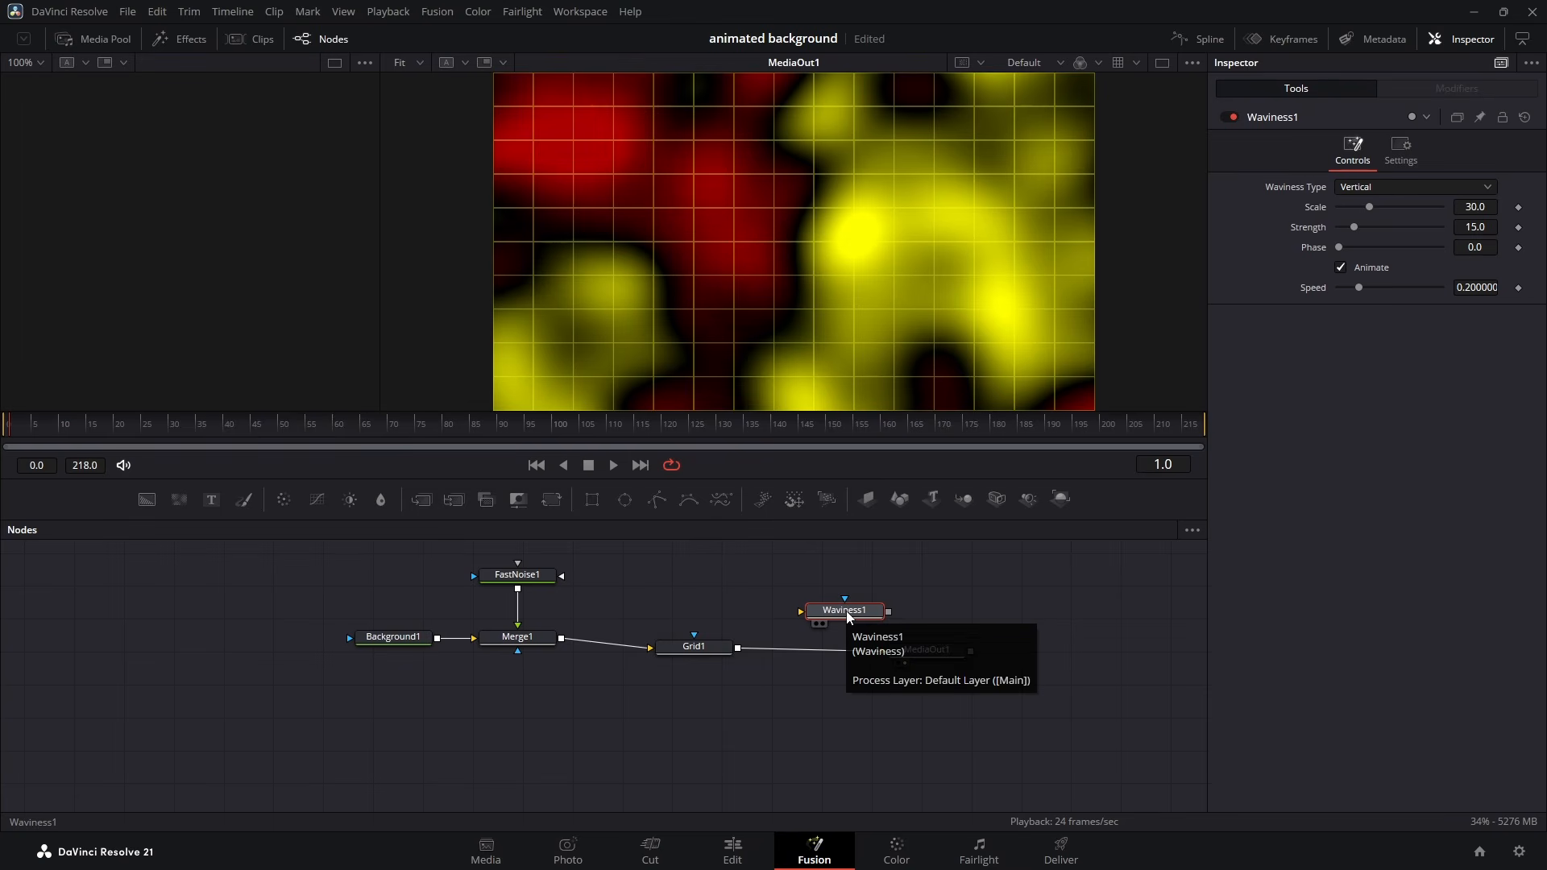
{"action": "key", "text": "shift+space"}
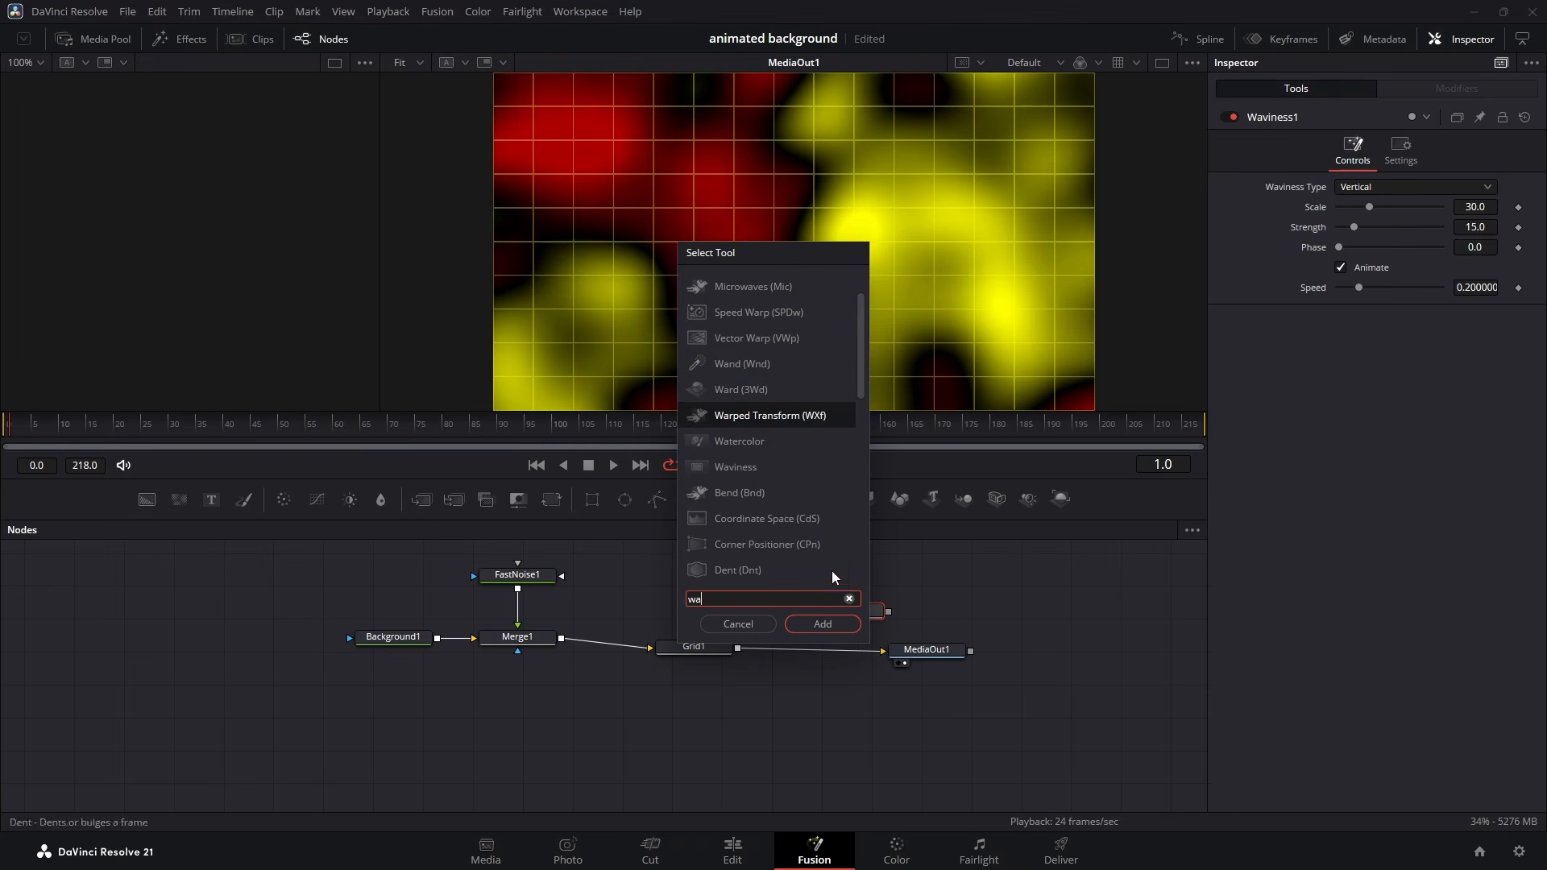
{"action": "left_click", "coordinate": [830, 624]}
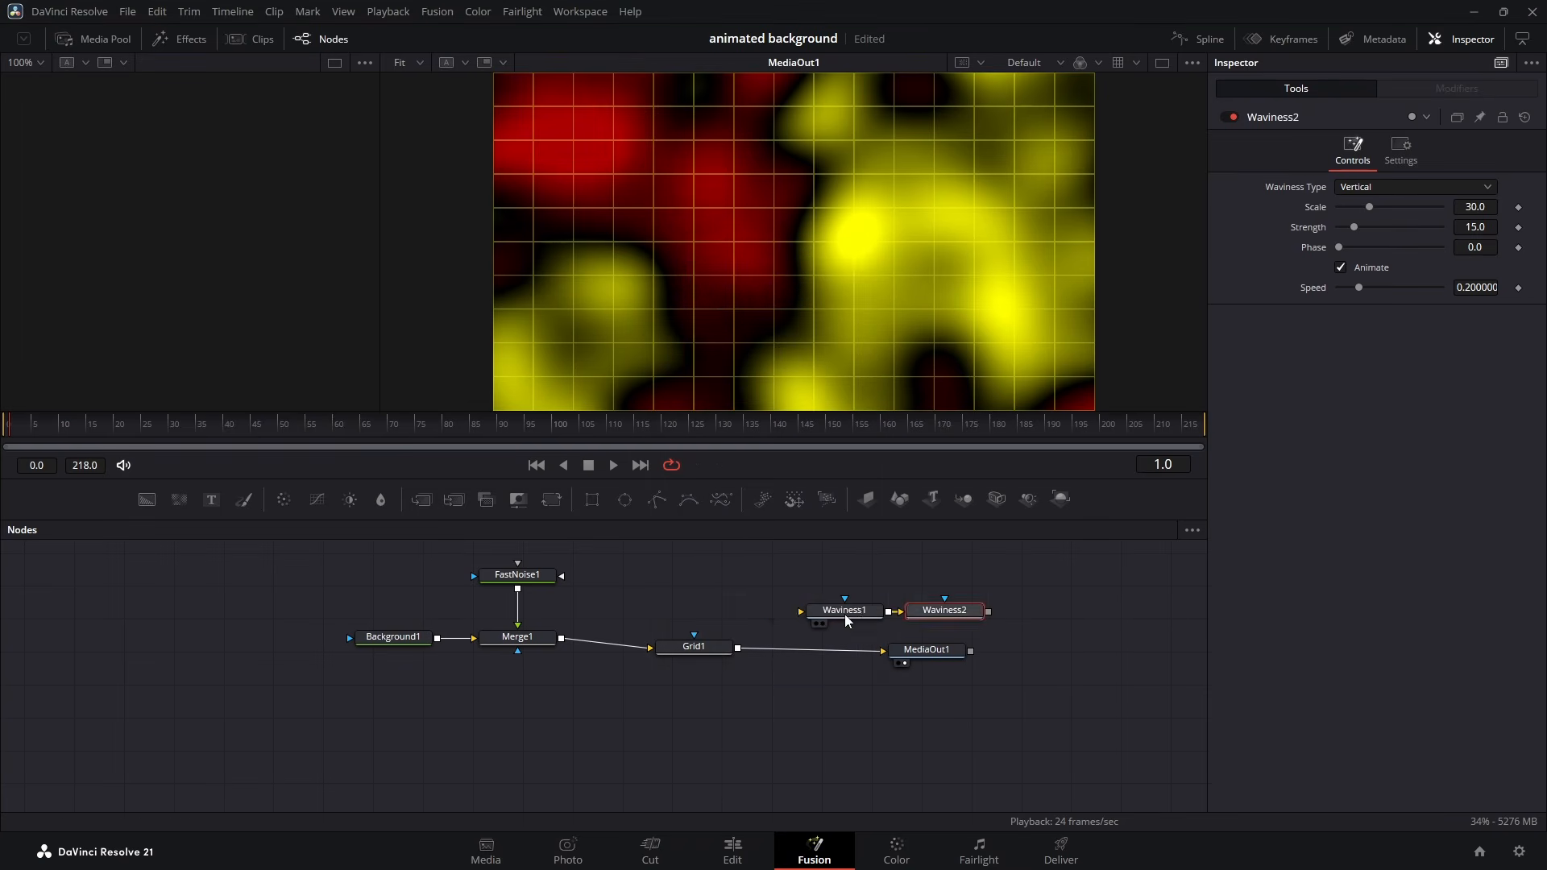
{"action": "left_click", "coordinate": [821, 616]}
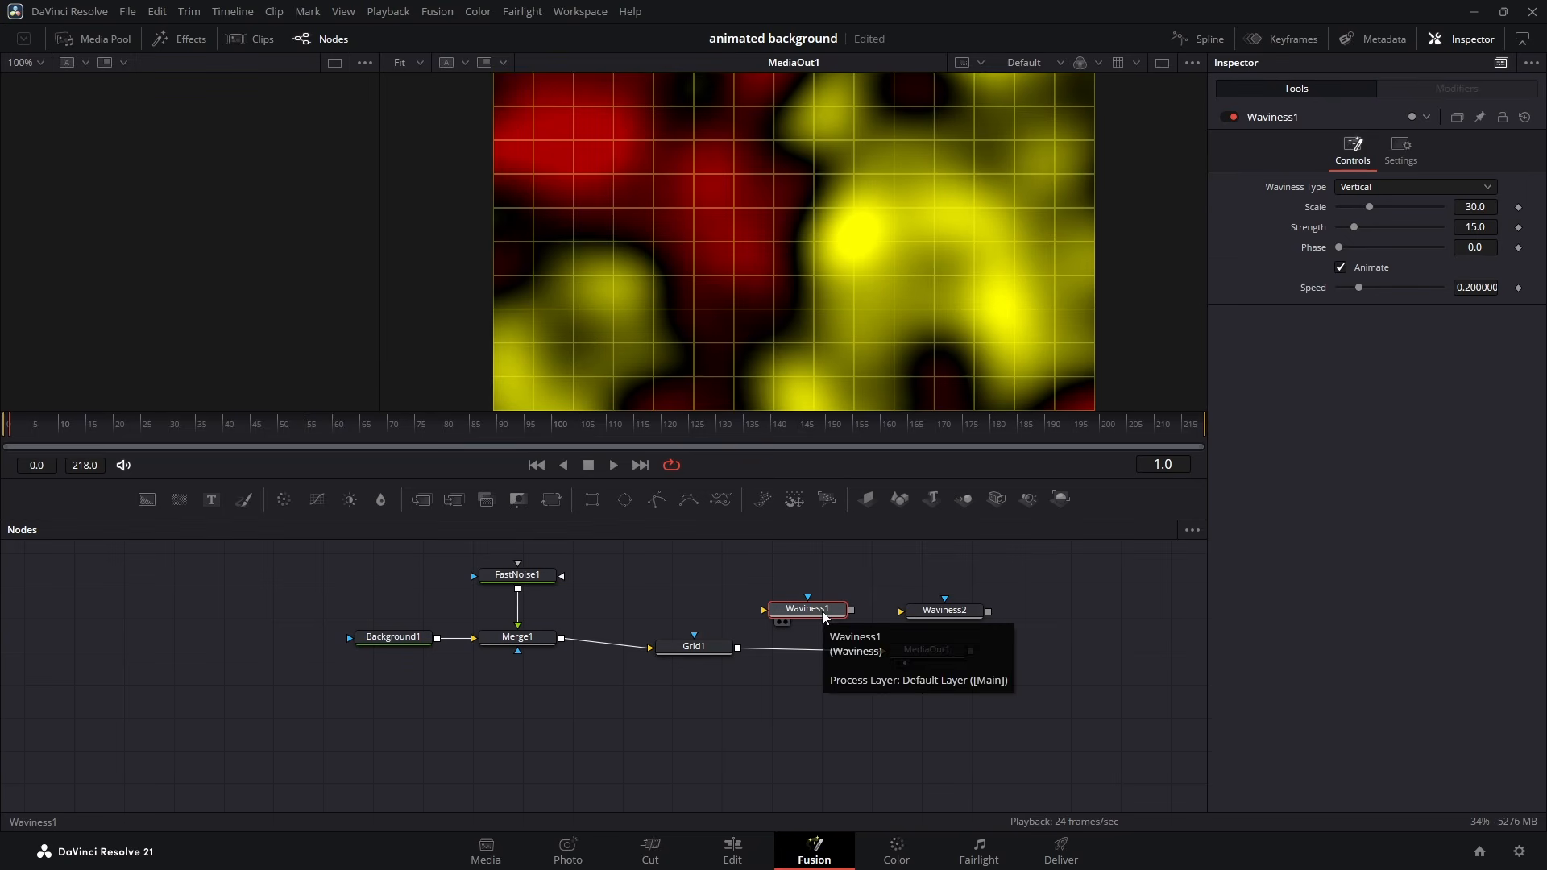
{"action": "left_click_drag", "start_coordinate": [822, 610], "coordinate": [820, 651]}
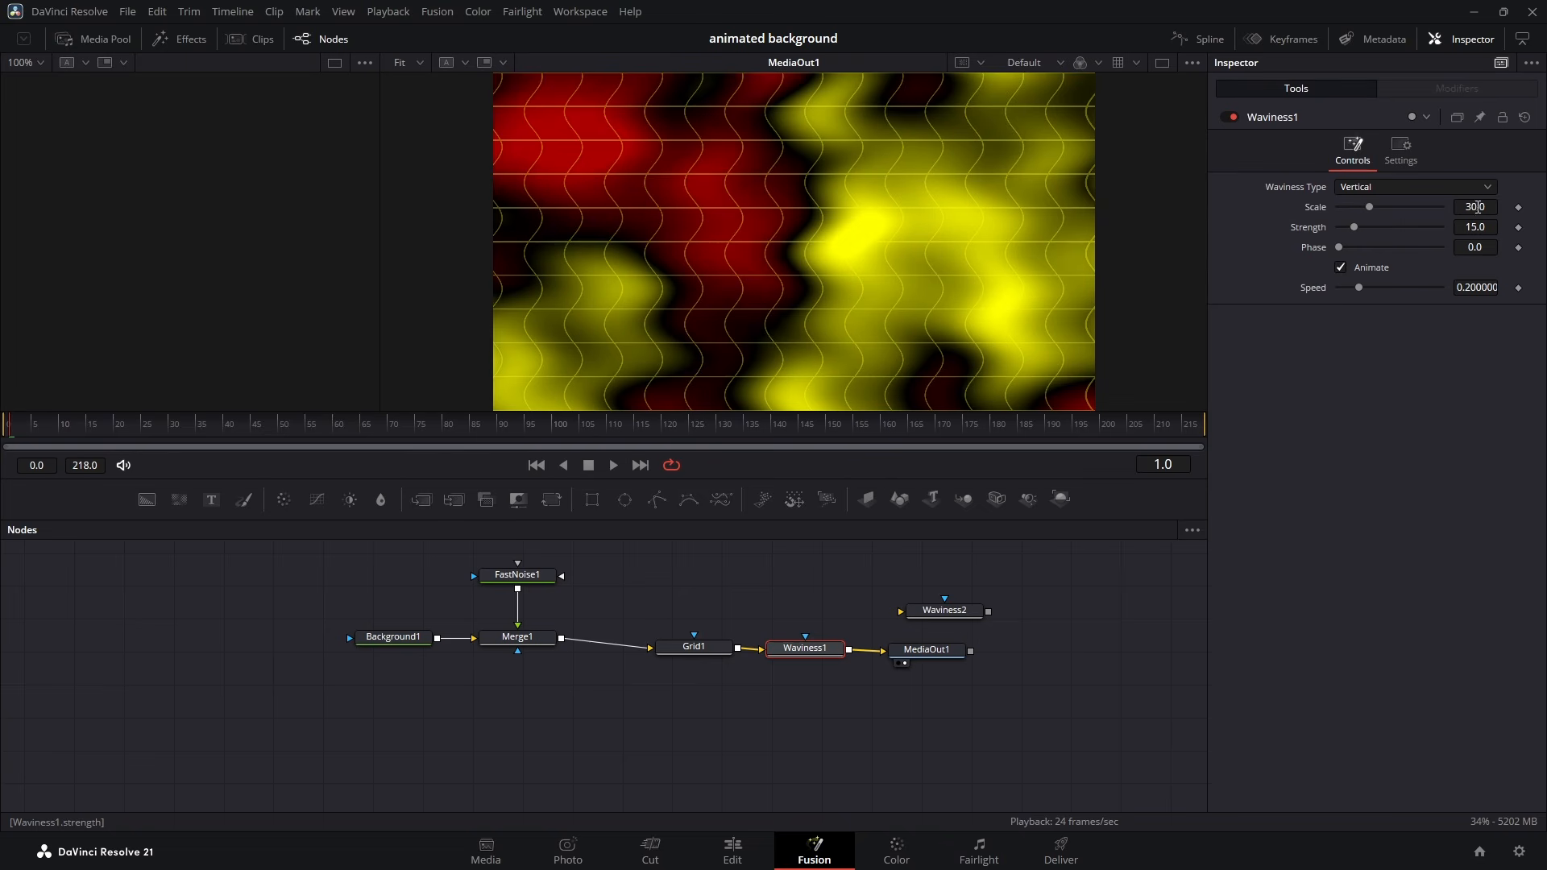
- Set Waviness1 to scale 30.9, strength 15.7 and speed 0.033, and preview the motion
{"action": "left_click_drag", "start_coordinate": [1480, 207], "coordinate": [1487, 227]}
{"action": "left_click", "coordinate": [1475, 288]}
{"action": "type", "text": "0.033"}
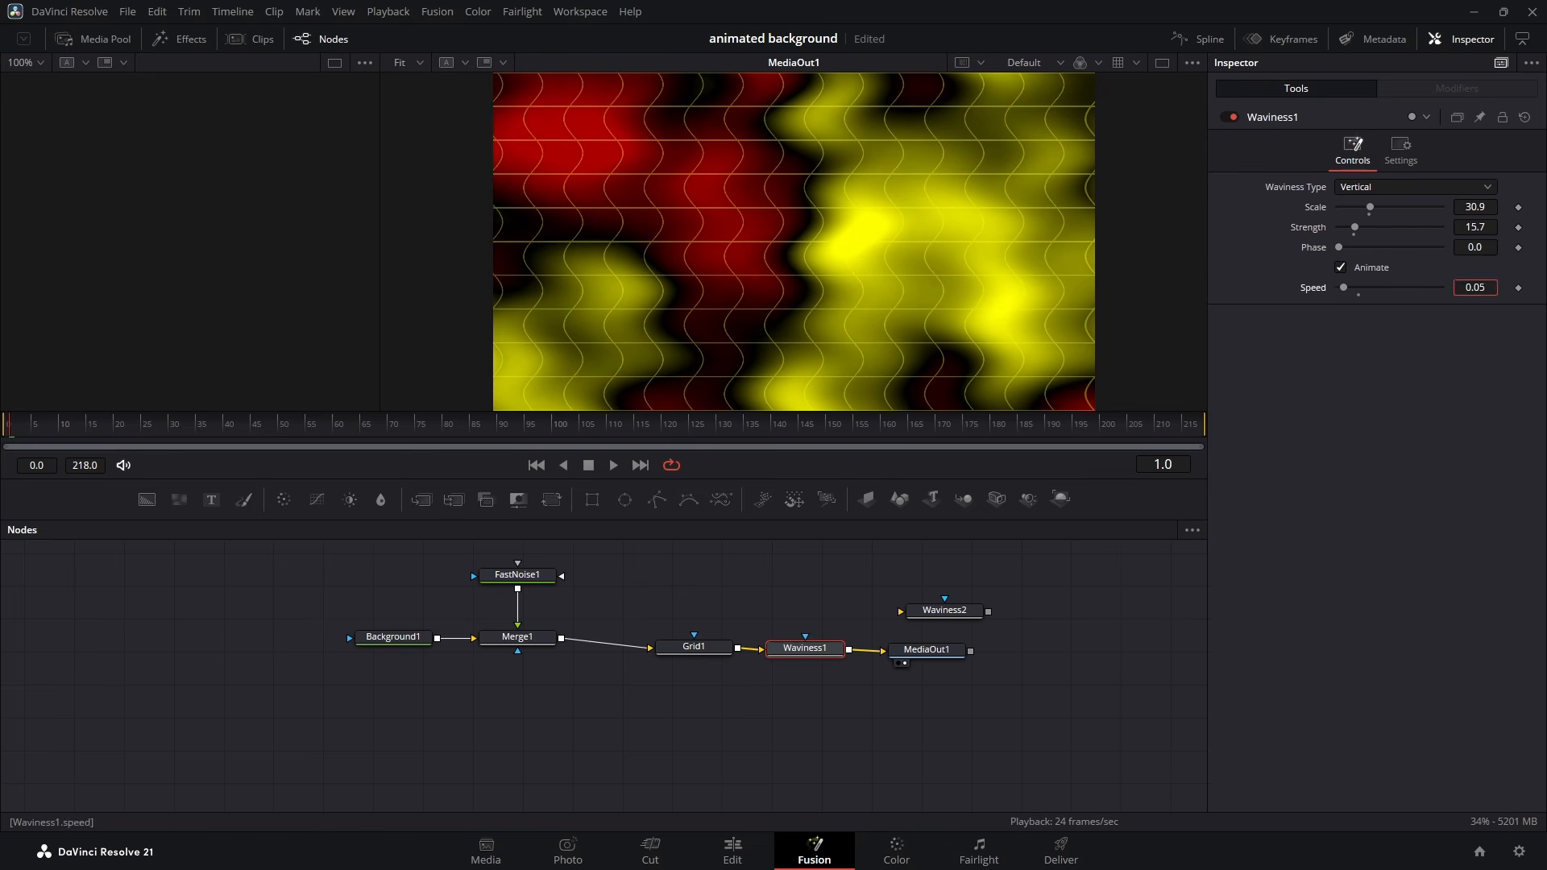
{"action": "key", "text": "Return"}
{"action": "key", "text": "space"}
{"action": "key", "text": "space"}
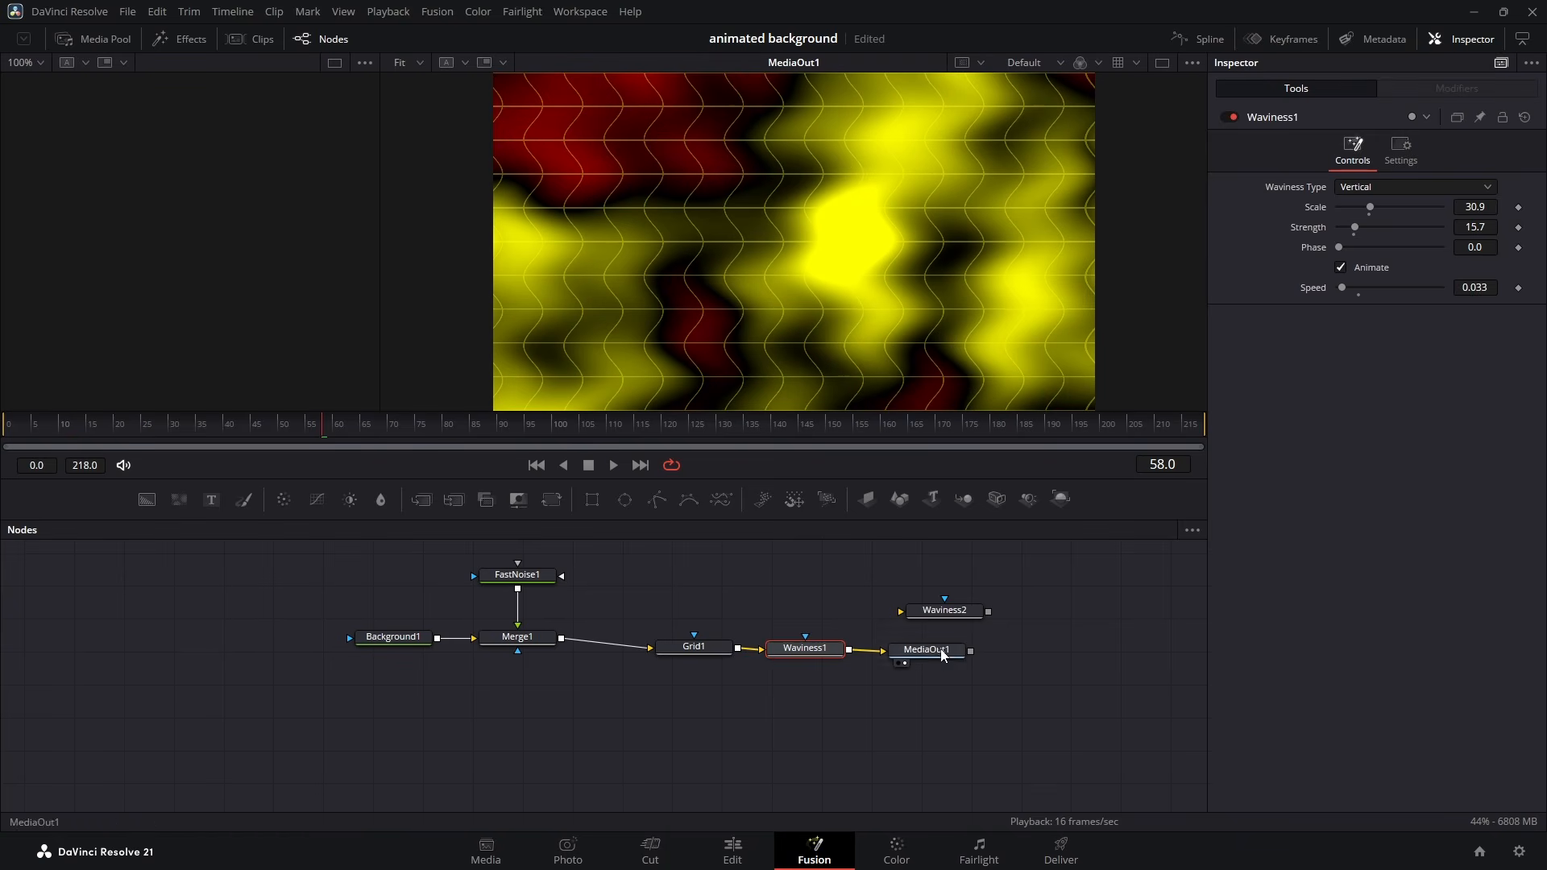
- Insert Waviness2 between Waviness1 and MediaOut1, set its speed to 0.167, and preview the motion
{"action": "left_click_drag", "start_coordinate": [935, 651], "coordinate": [1063, 659]}
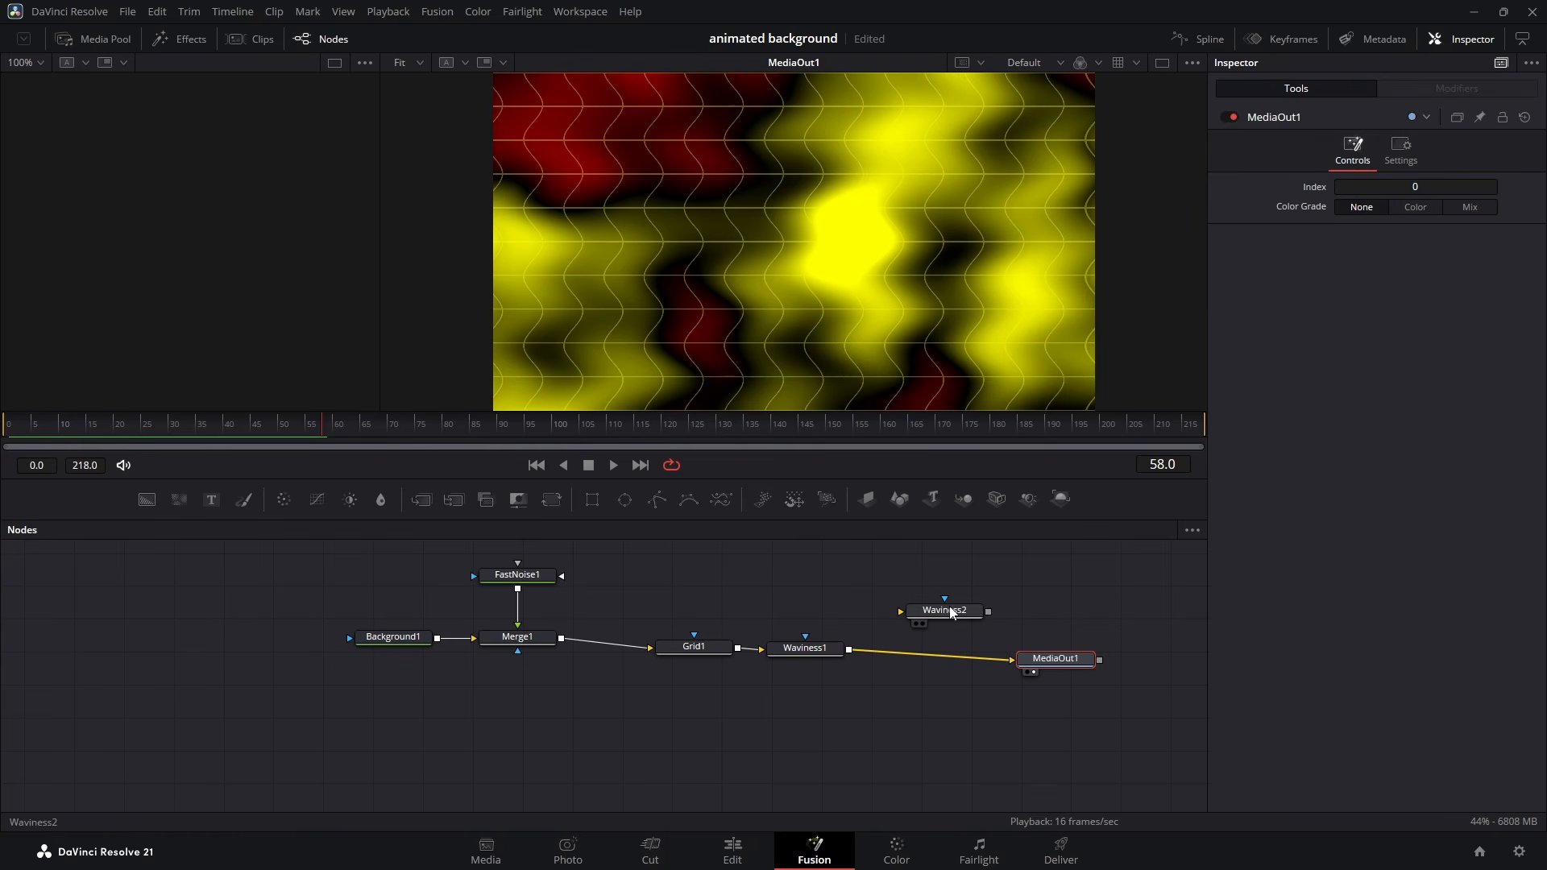
{"action": "left_click_drag", "start_coordinate": [951, 613], "coordinate": [939, 657]}
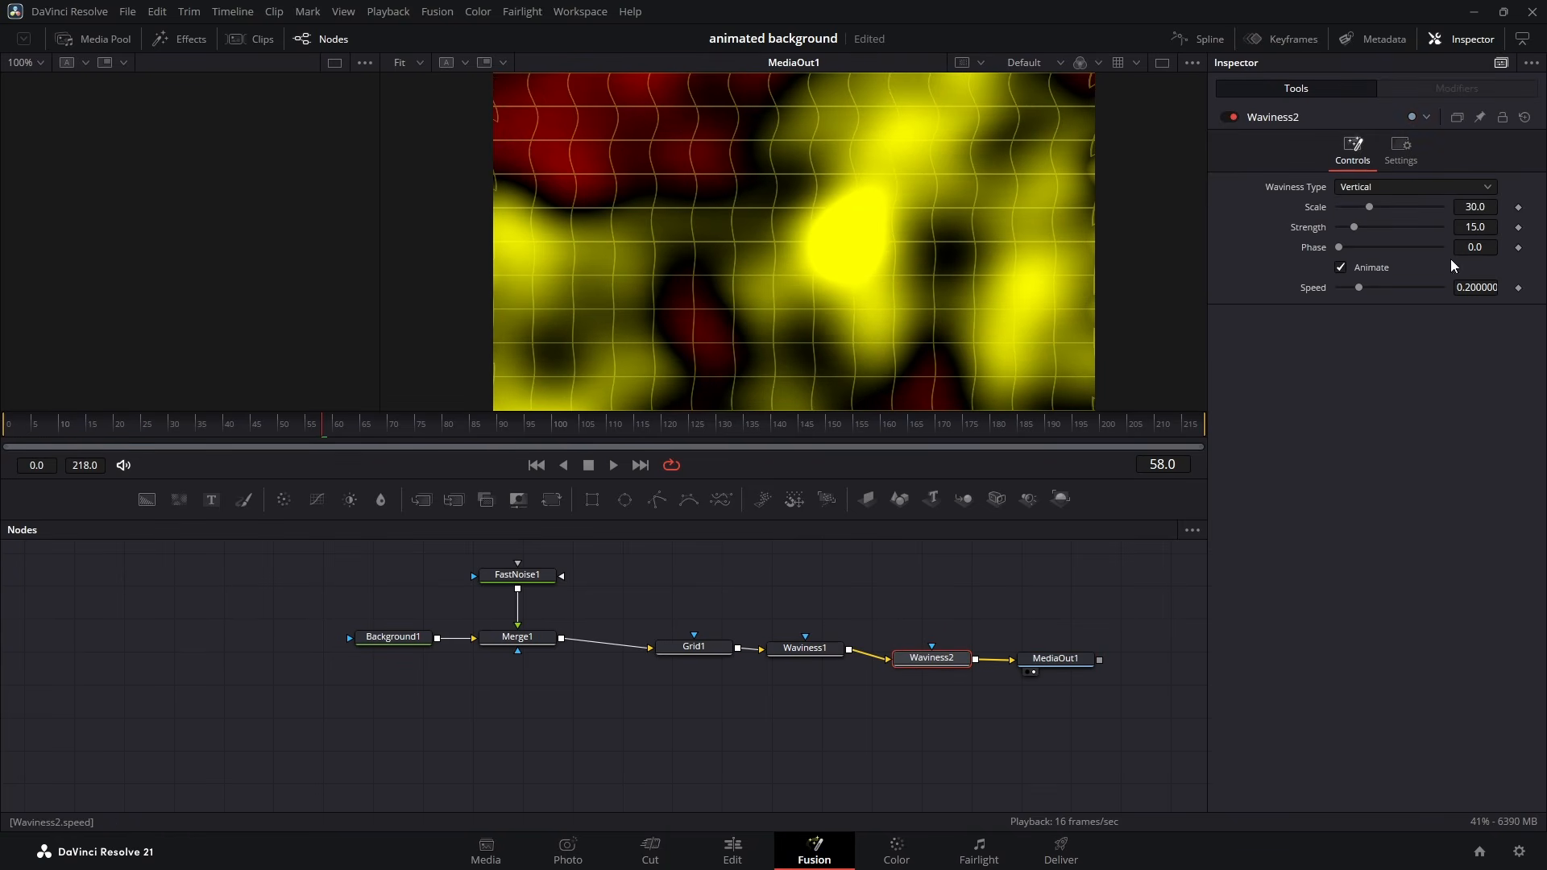
{"action": "left_click_drag", "start_coordinate": [1495, 289], "coordinate": [1491, 290]}
{"action": "key", "text": "space"}
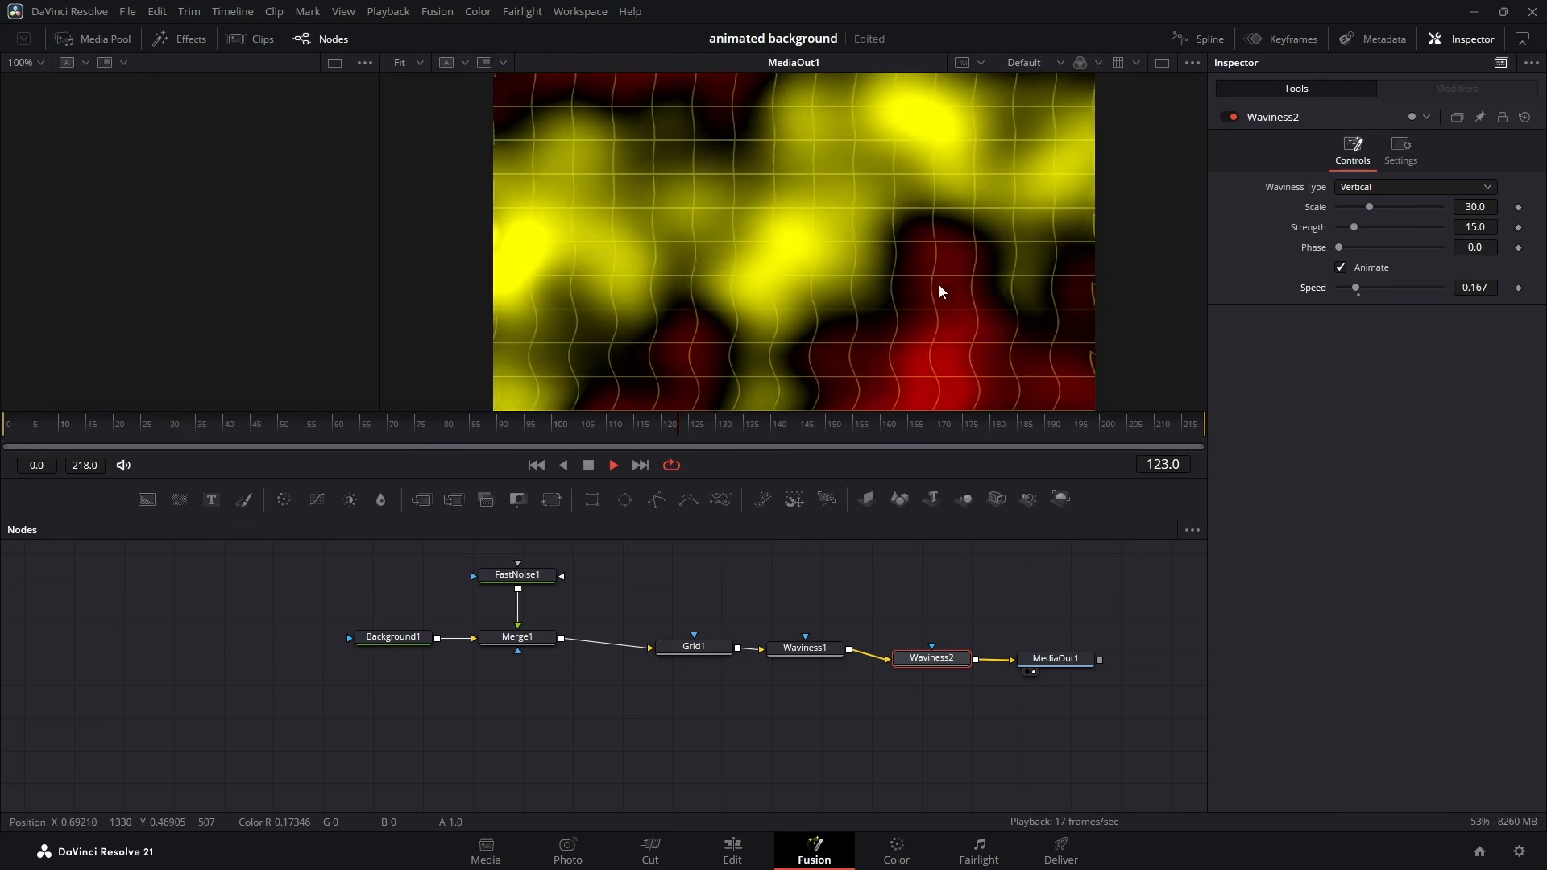
{"action": "key", "text": "space"}
- Set Waviness1 to phase 0.205 and strength 5.5, and play the animation full screen
{"action": "left_click", "coordinate": [805, 647]}
{"action": "left_click_drag", "start_coordinate": [1339, 247], "coordinate": [1359, 247]}
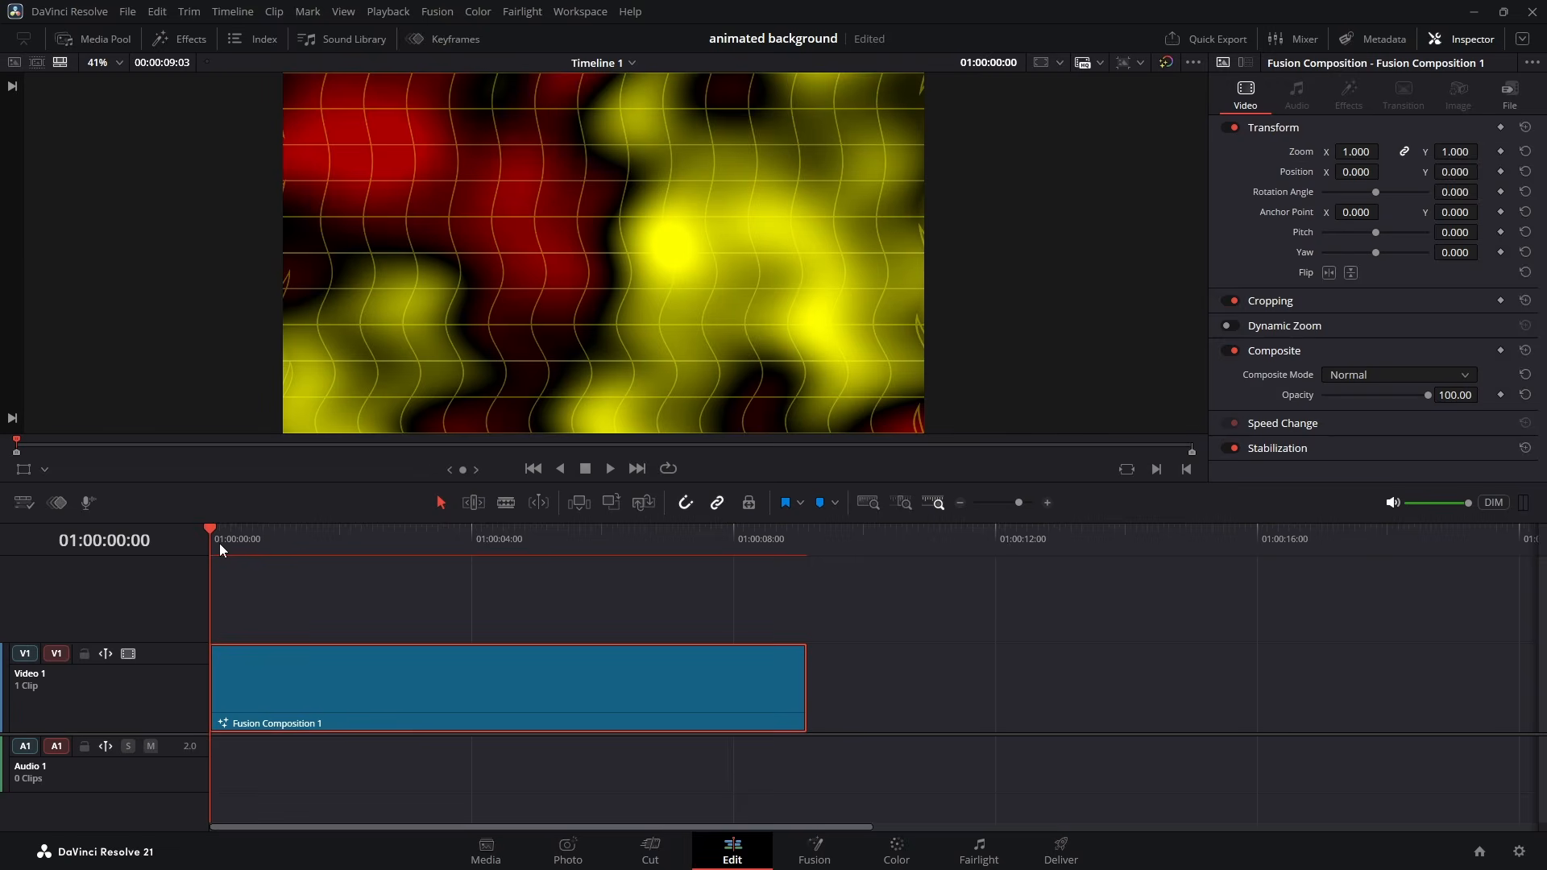
{"action": "key", "text": "ctrl+f"}
{"action": "key", "text": "space"}
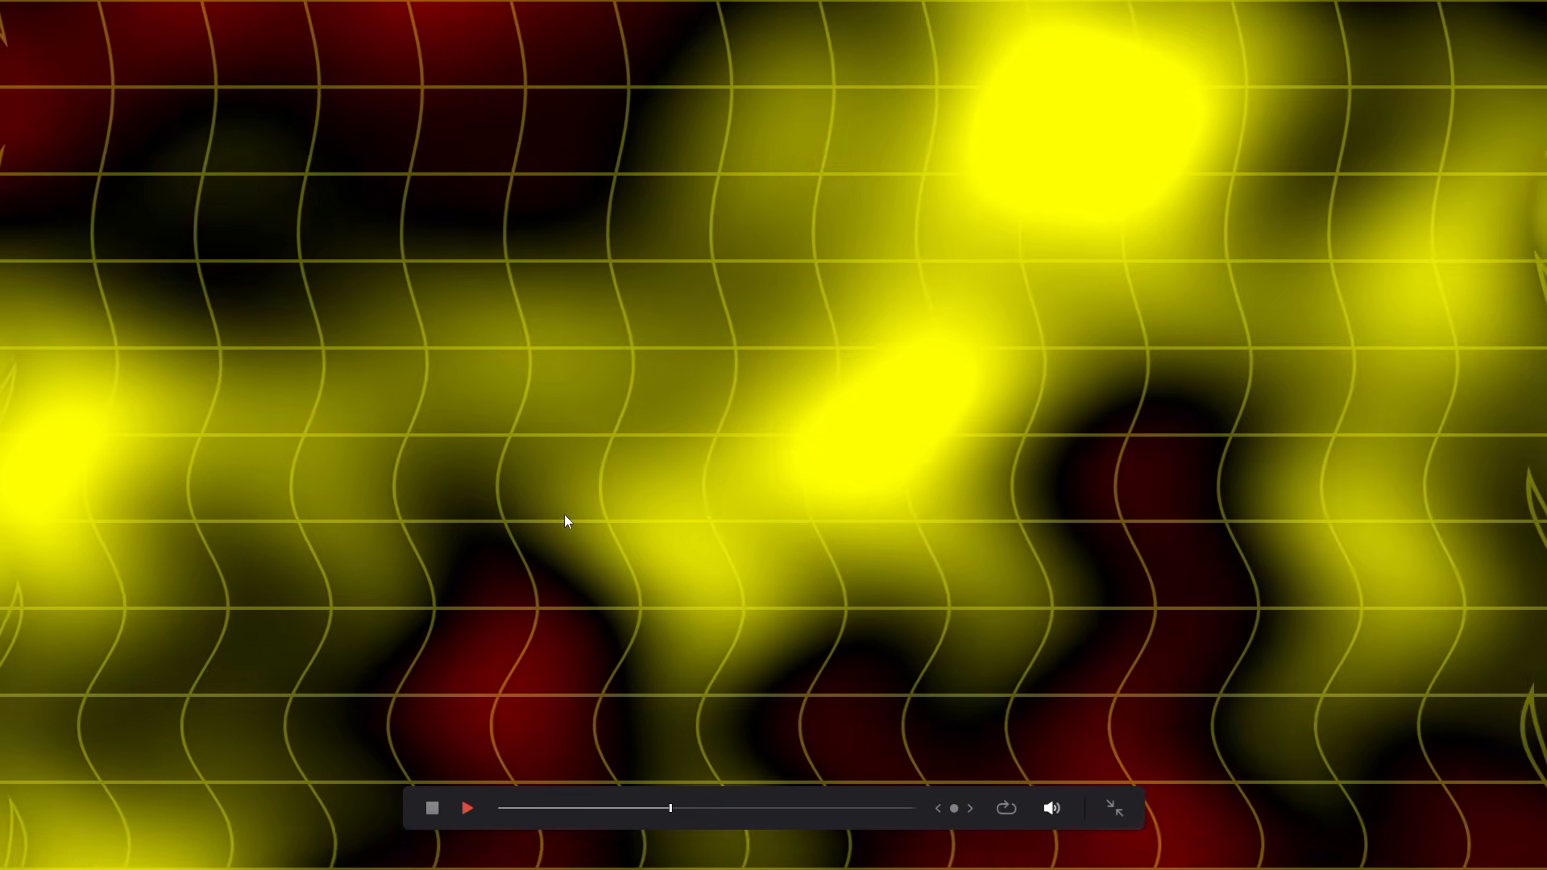
{"action": "key", "text": "Escape"}
- Reopen the Fusion composition and change the middle black stop of FastNoise1's gradient to bright green
{"action": "left_click", "coordinate": [759, 690]}
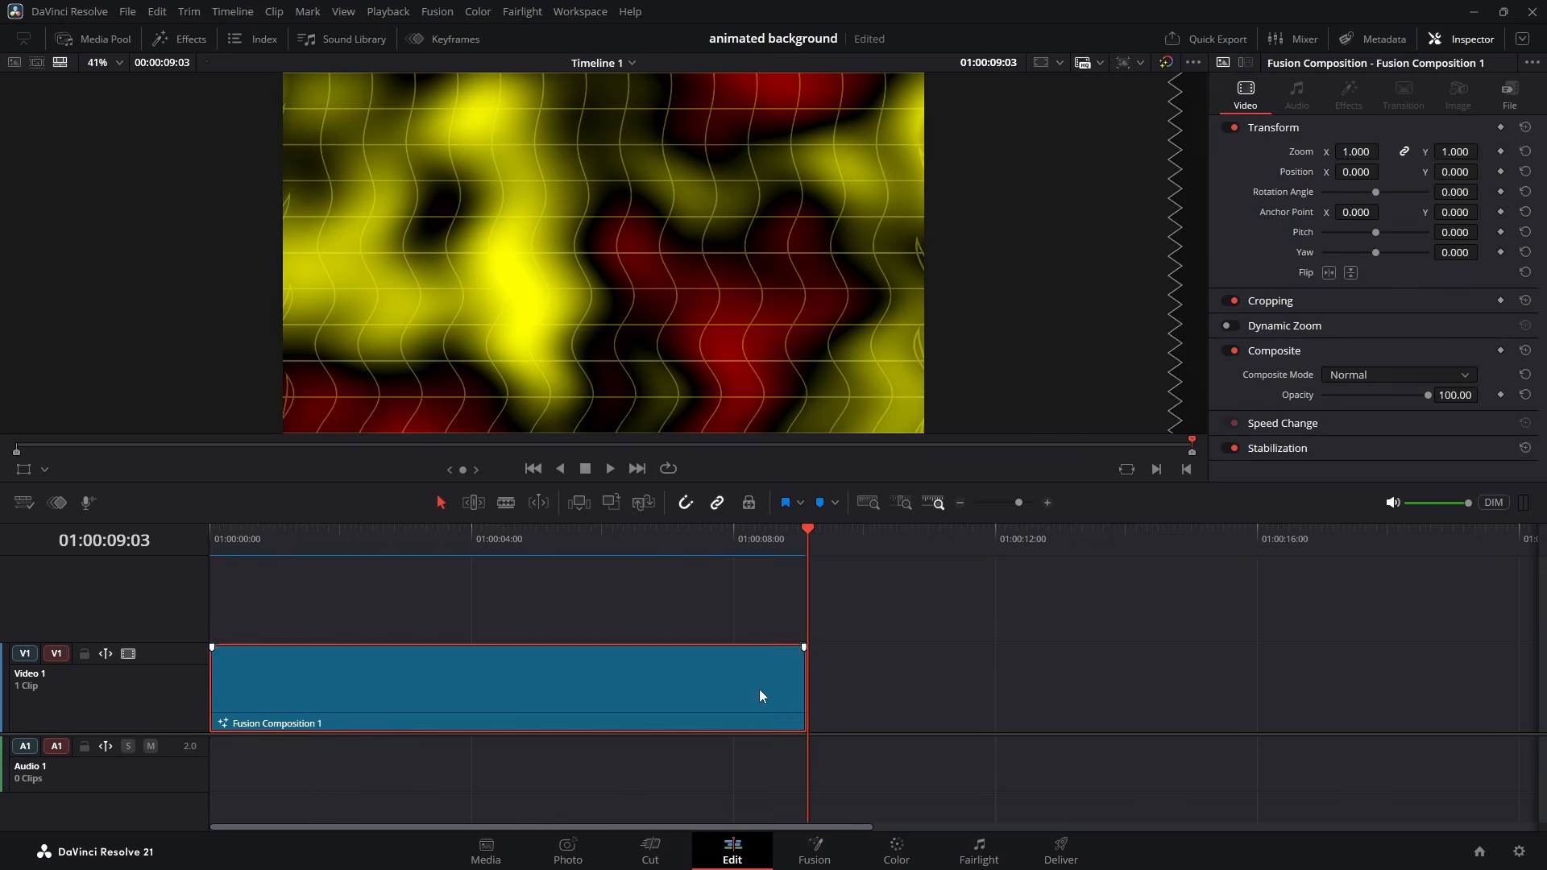
{"action": "left_click", "coordinate": [814, 846]}
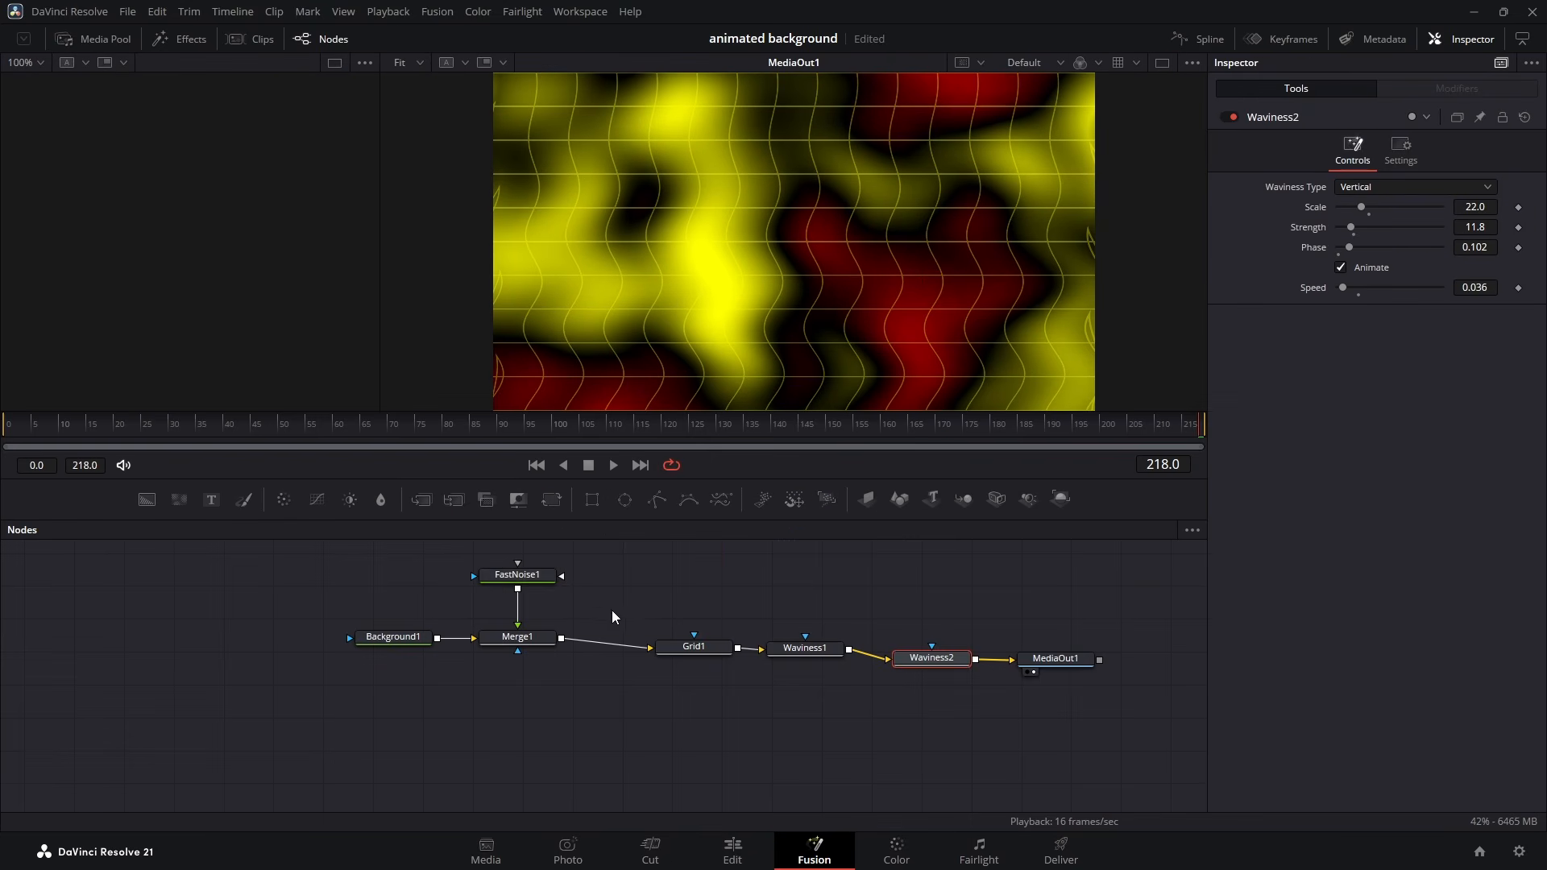
{"action": "left_click", "coordinate": [519, 580]}
{"action": "left_click", "coordinate": [1346, 206]}
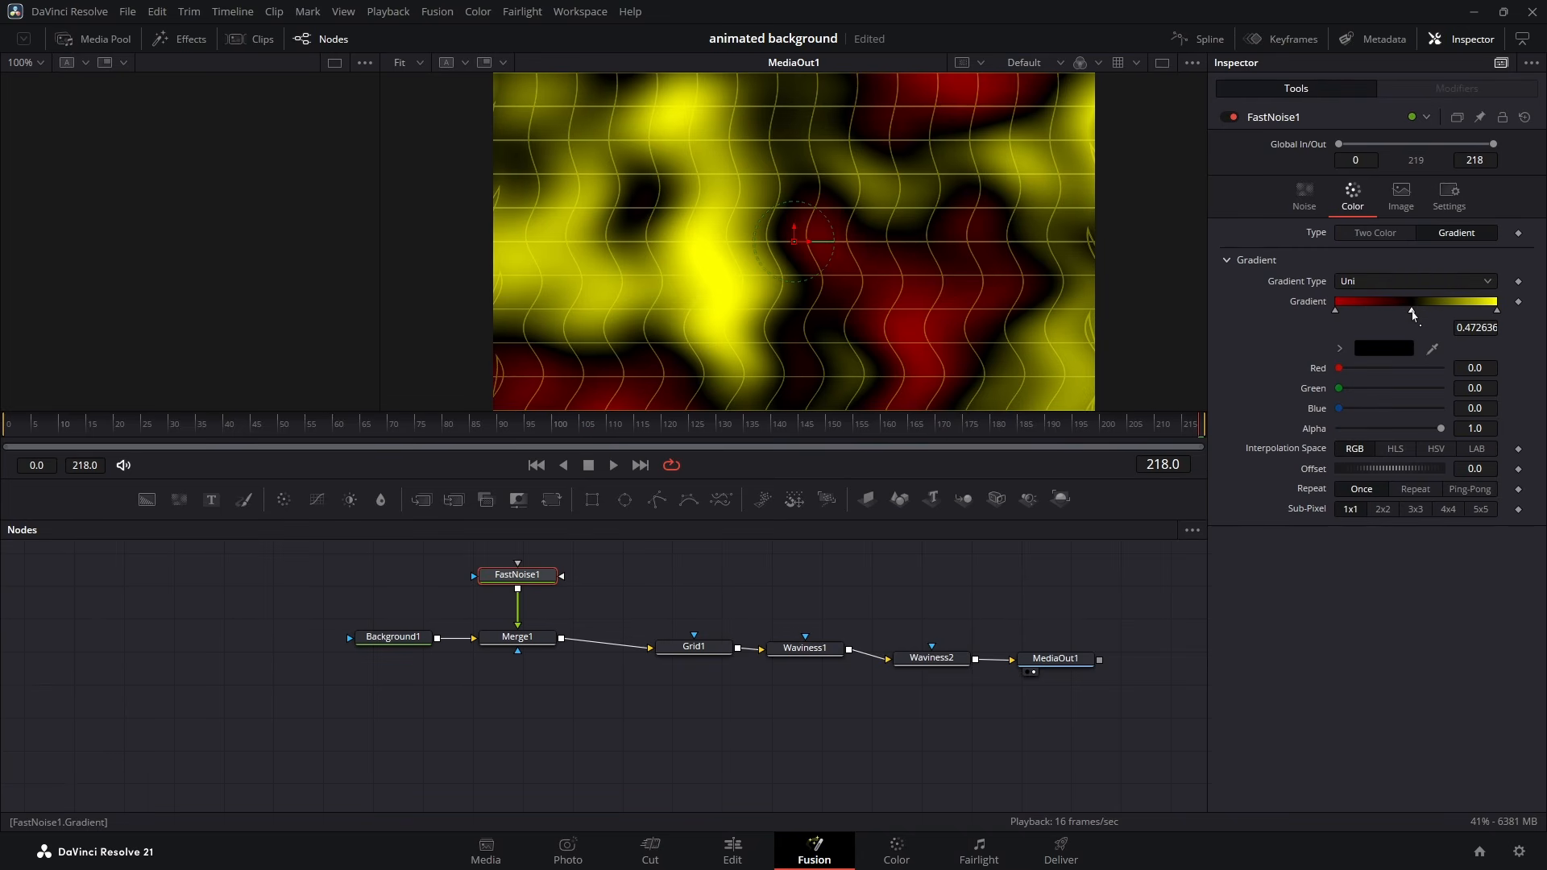
{"action": "left_click", "coordinate": [1393, 347]}
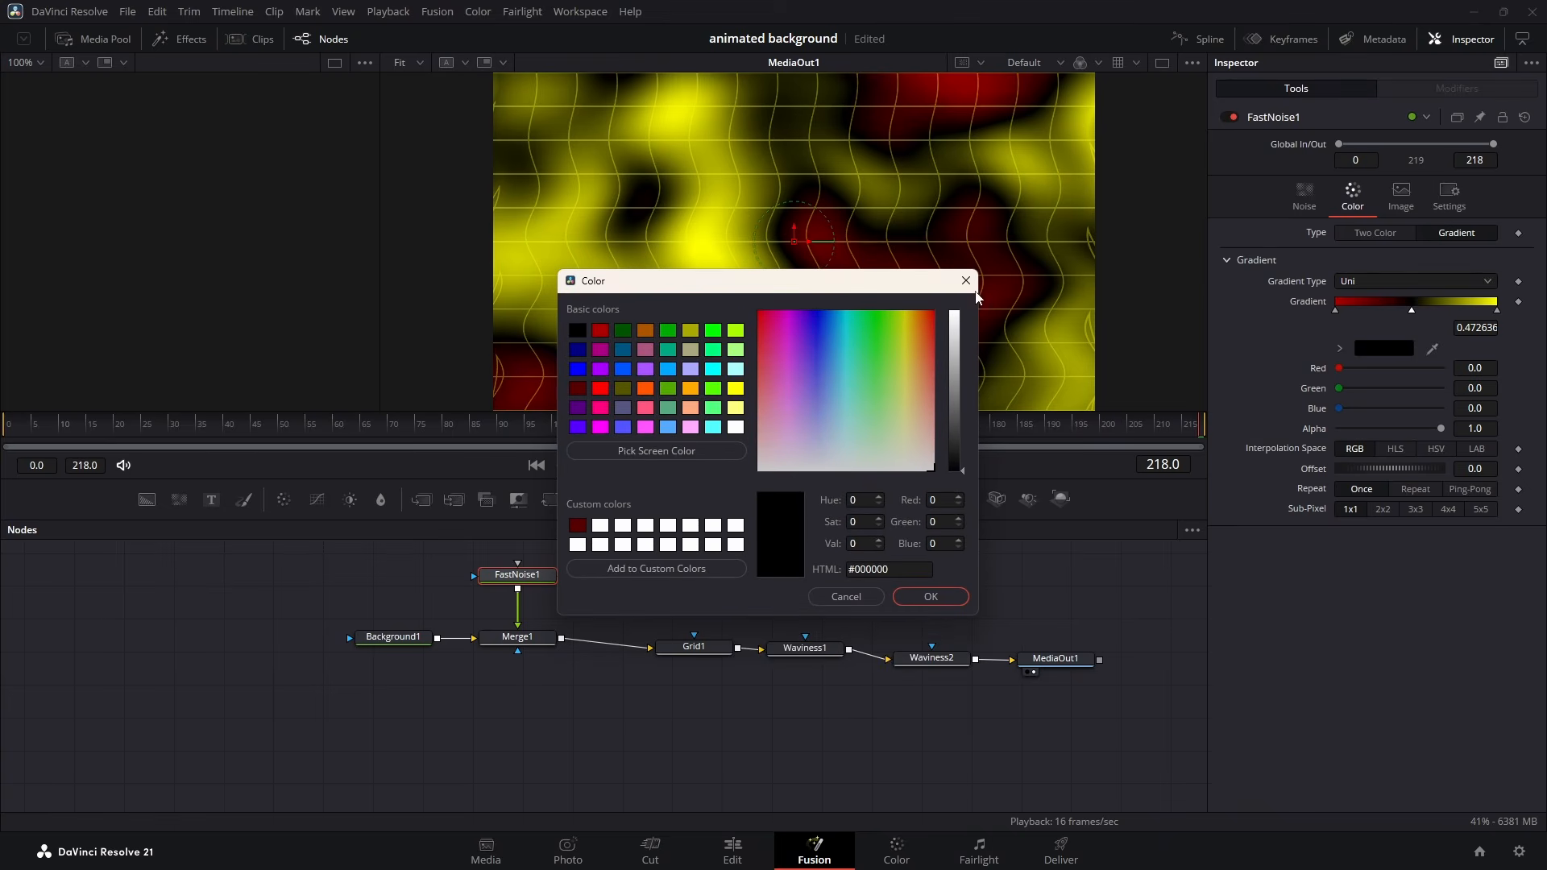
{"action": "left_click_drag", "start_coordinate": [803, 288], "coordinate": [835, 400]}
{"action": "left_click", "coordinate": [744, 462]}
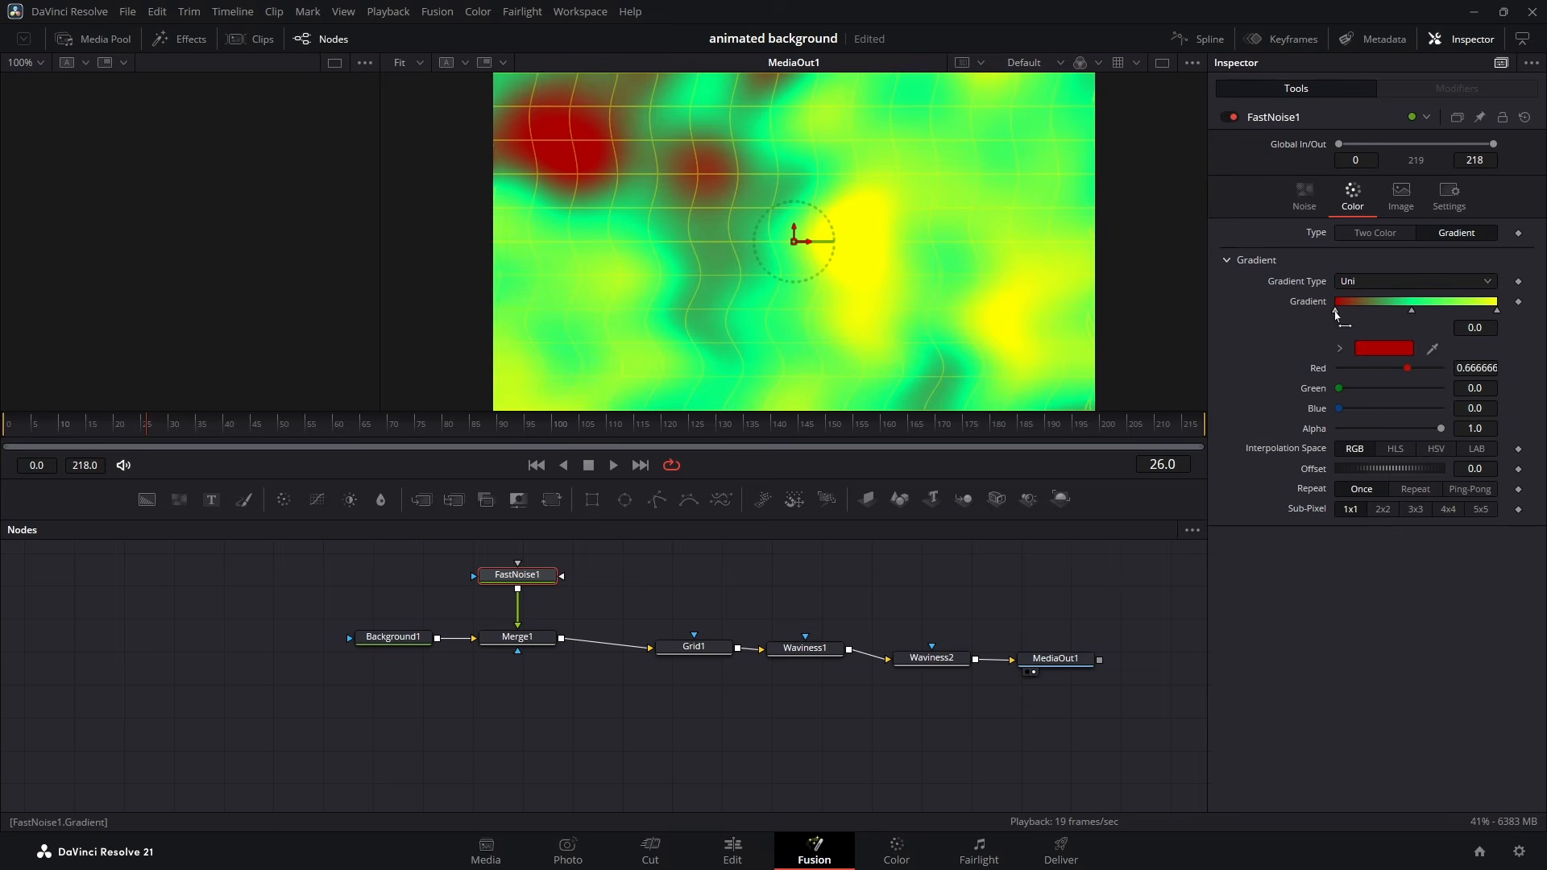
- Change the starting stop of FastNoise1's gradient to pale cyan #aaffff
{"action": "left_click", "coordinate": [1380, 348]}
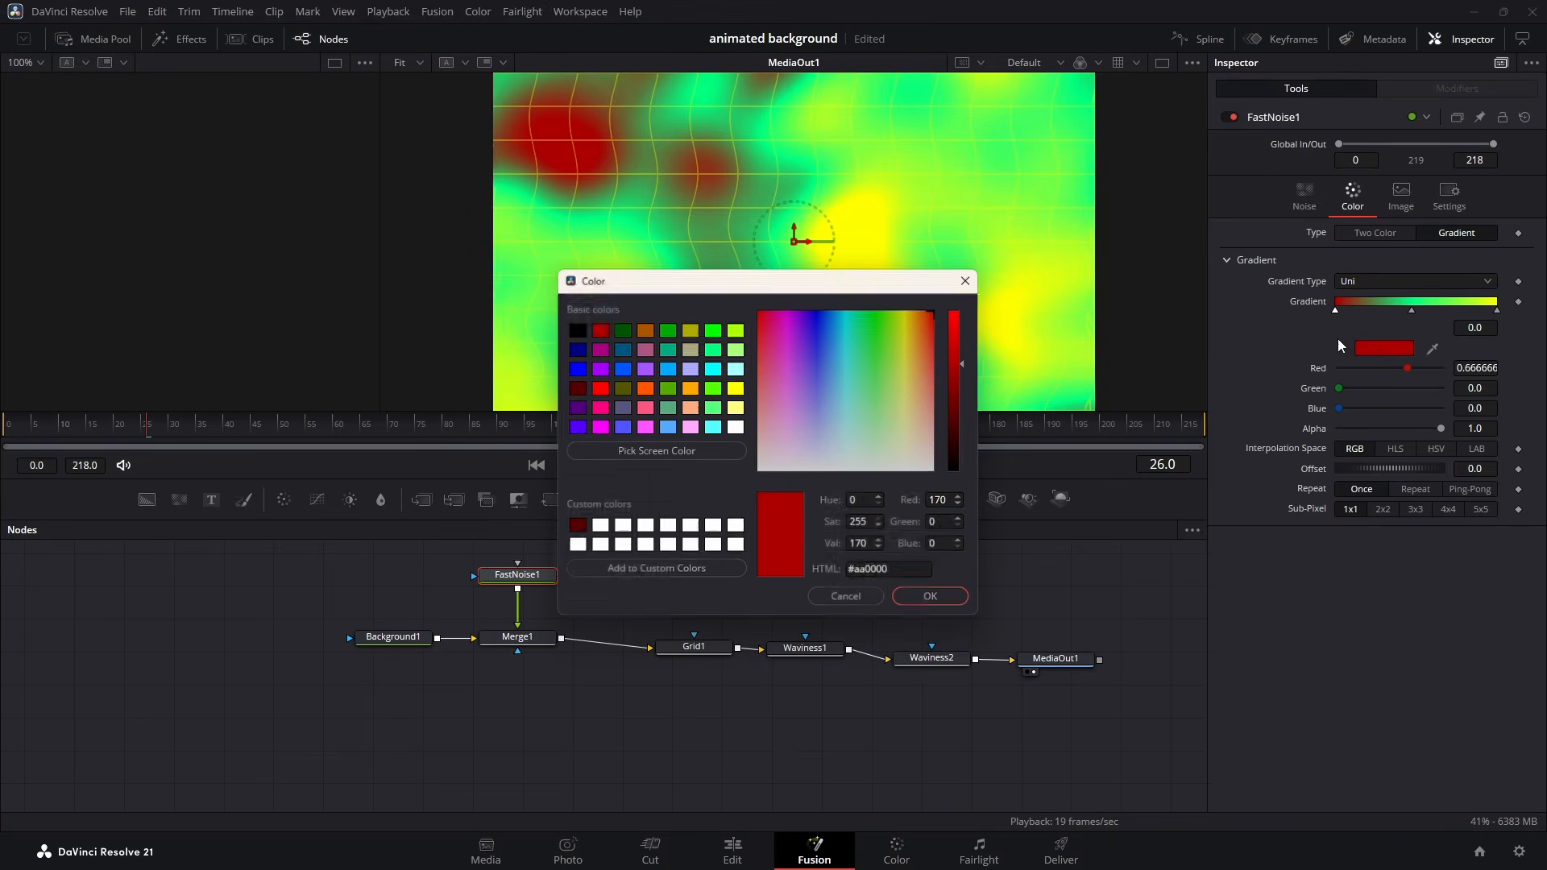
{"action": "left_click", "coordinate": [736, 369]}
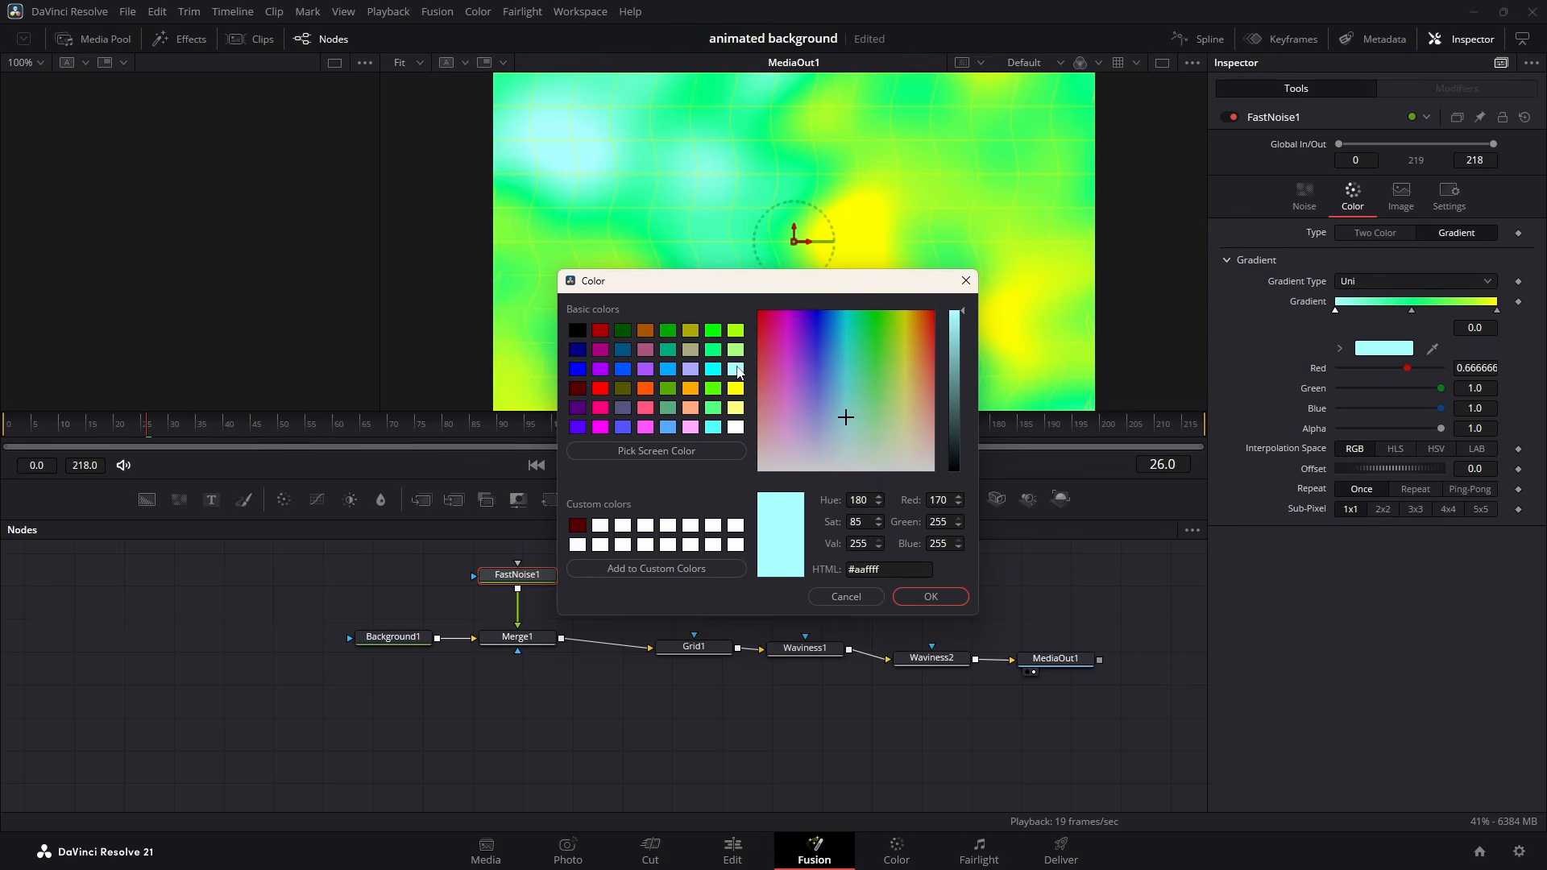
{"action": "left_click", "coordinate": [930, 597]}
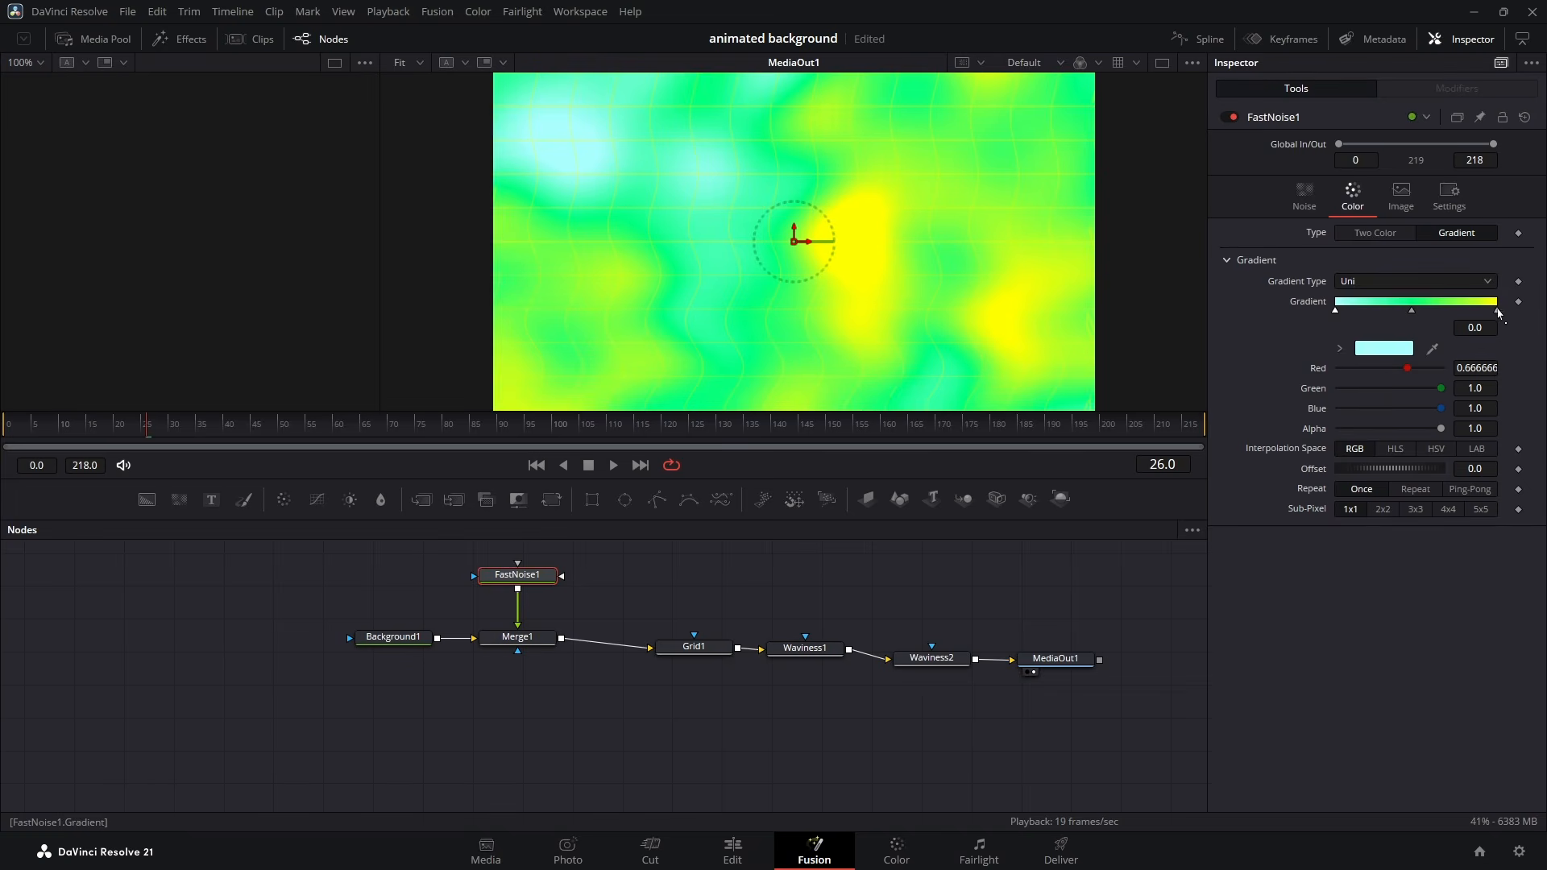
- Try orange-brown #aa5500 and other colors for the final stop of FastNoise1's gradient, and choose red #aa0000
{"action": "left_click", "coordinate": [1402, 348]}
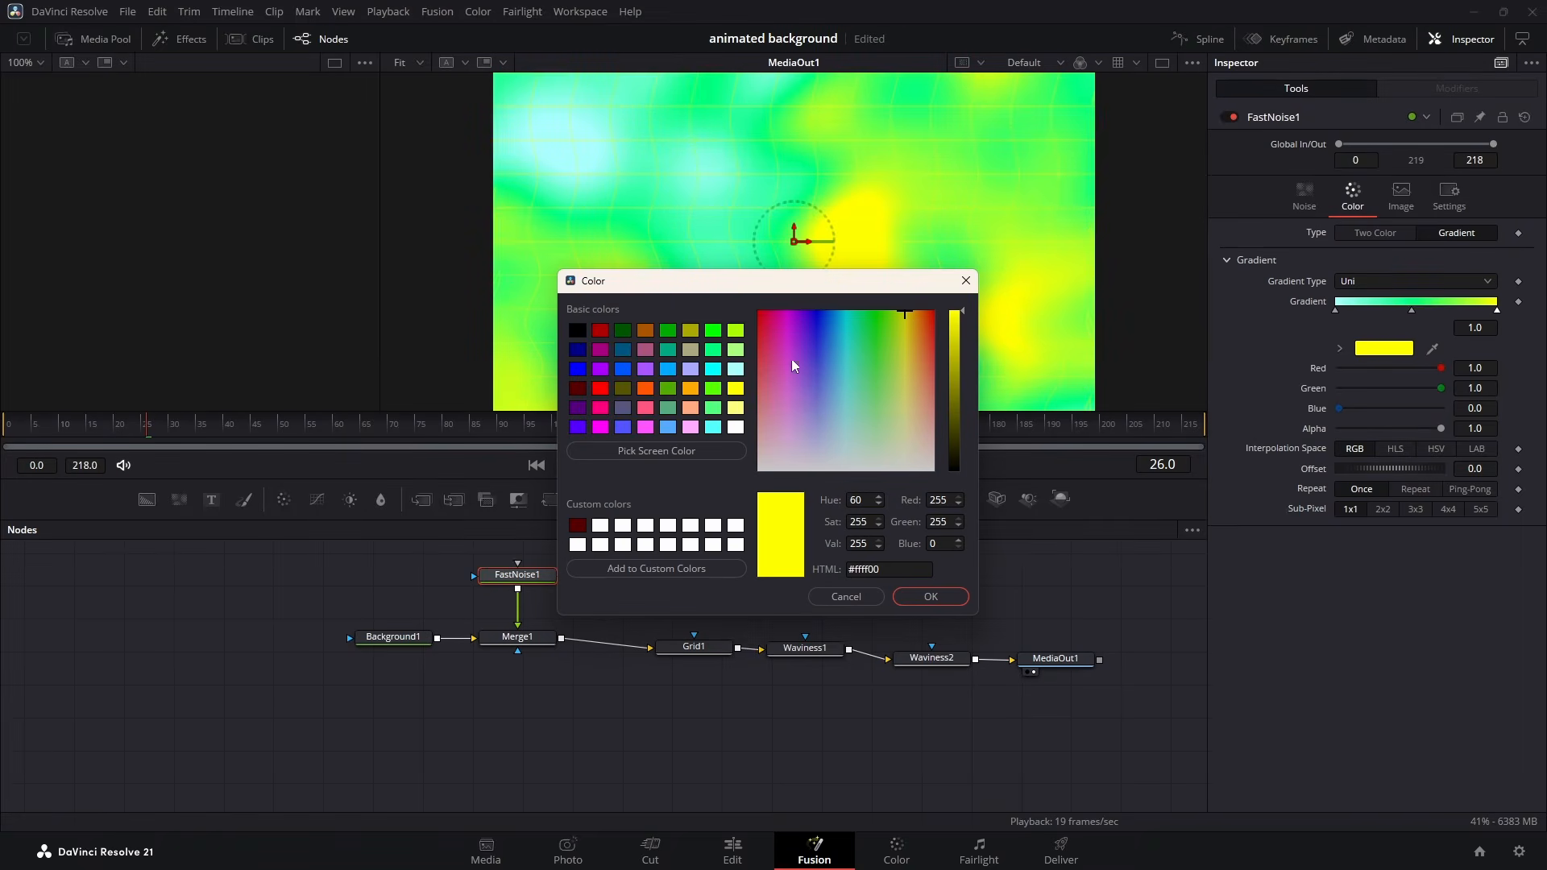
{"action": "left_click_drag", "start_coordinate": [653, 286], "coordinate": [715, 391]}
{"action": "left_click", "coordinate": [707, 436]}
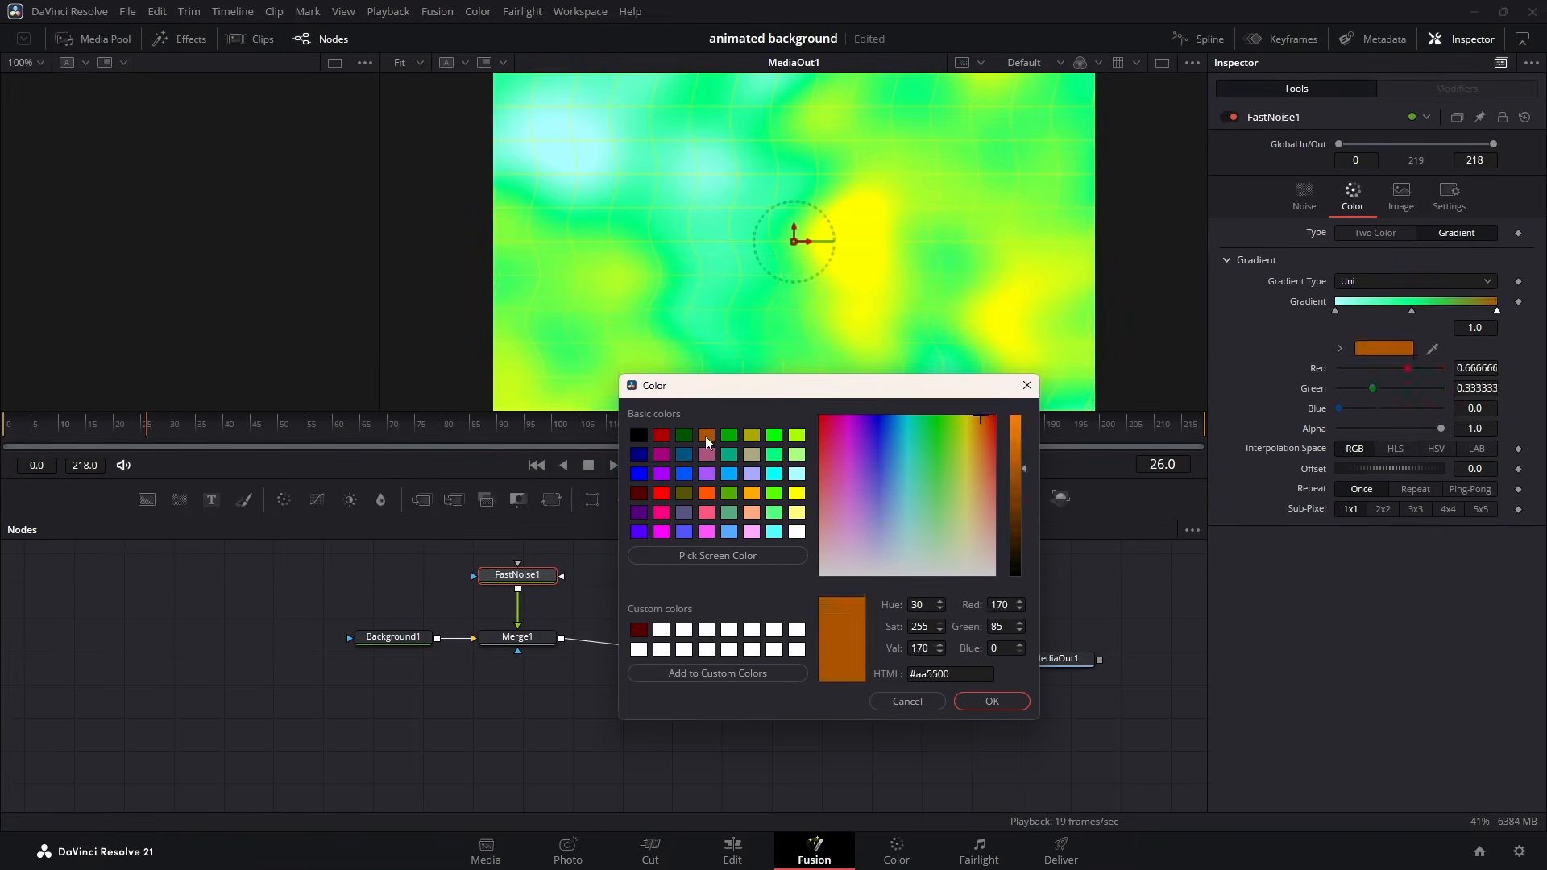
{"action": "left_click", "coordinate": [752, 436]}
{"action": "left_click", "coordinate": [662, 437]}
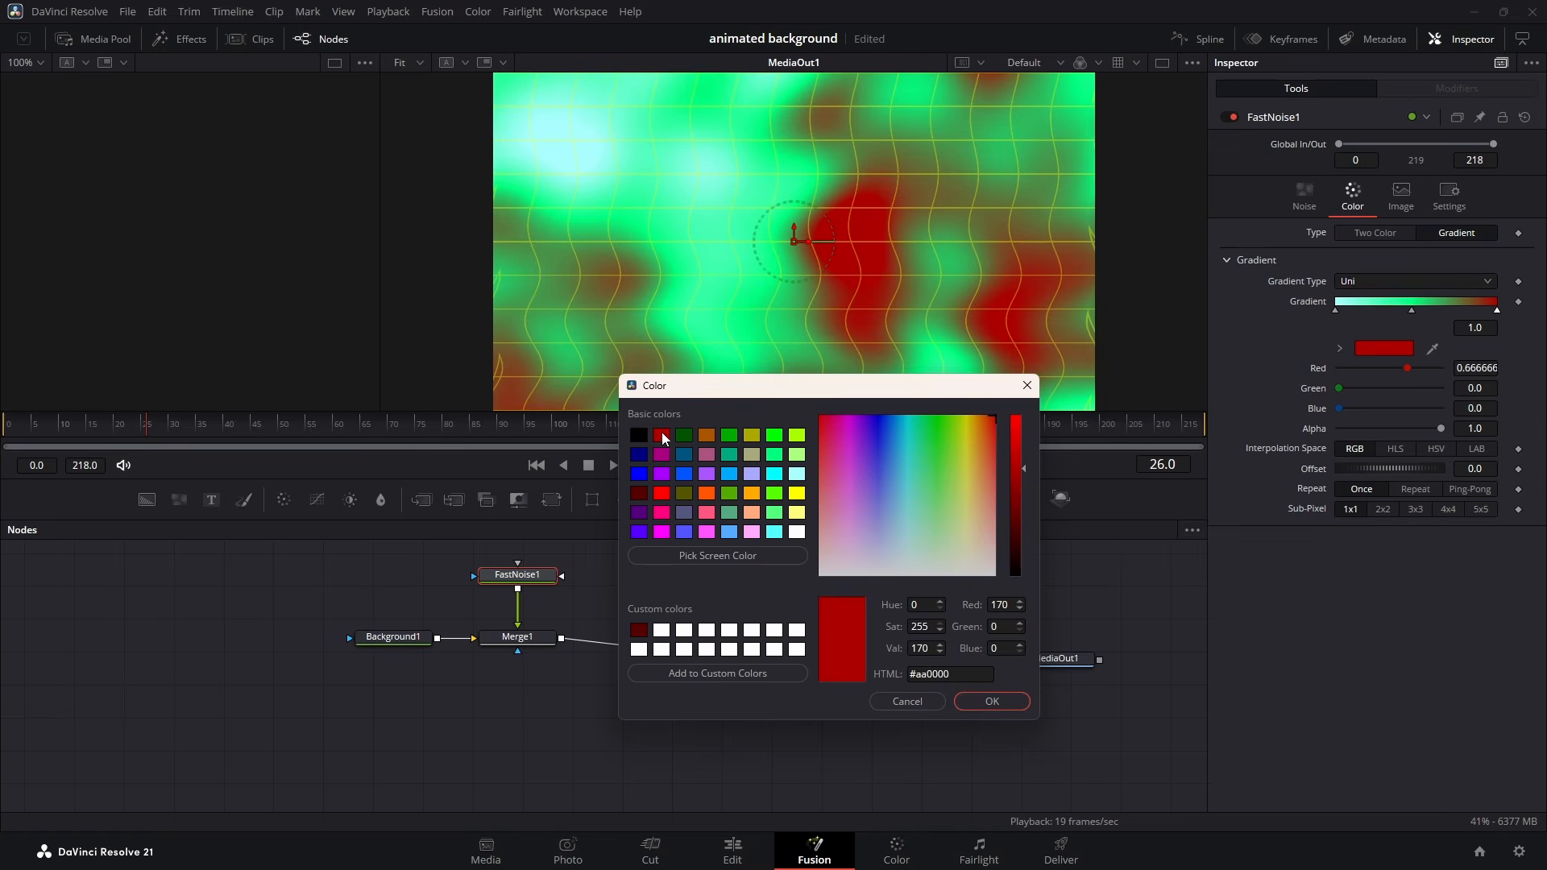
{"action": "left_click", "coordinate": [992, 701]}
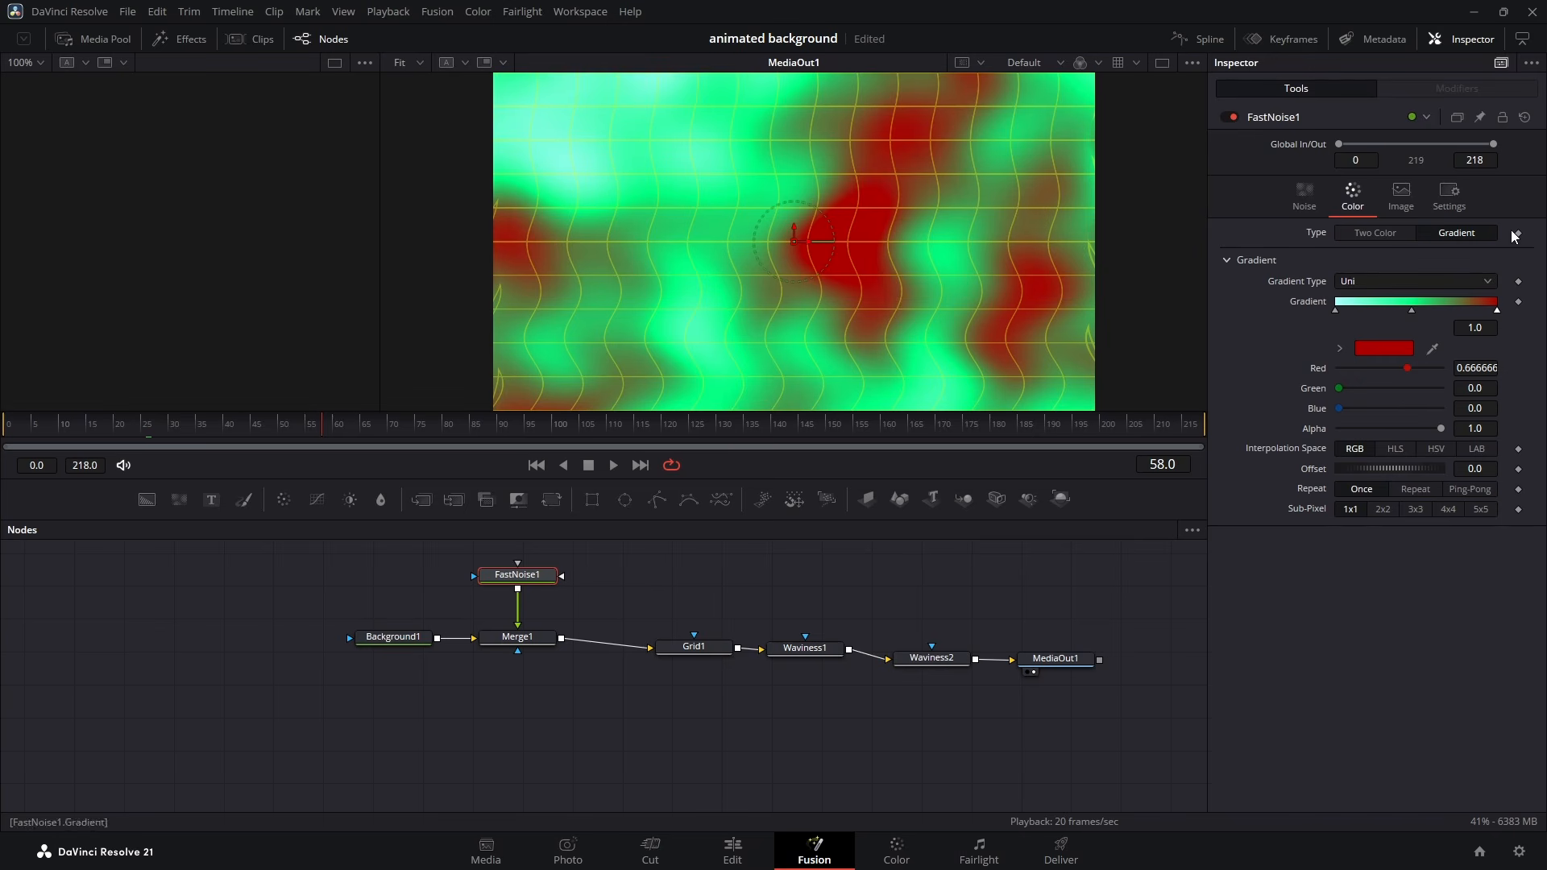
- Move the Background1 node farther away from Merge1
{"action": "left_click_drag", "start_coordinate": [327, 679], "coordinate": [1160, 551]}
{"action": "left_click", "coordinate": [715, 652]}
{"action": "left_click_drag", "start_coordinate": [388, 639], "coordinate": [338, 643]}
- Examine the Fusion composition in the Edit page's media pool and the option for creating a new composition
{"action": "mouse_move", "coordinate": [749, 847]}
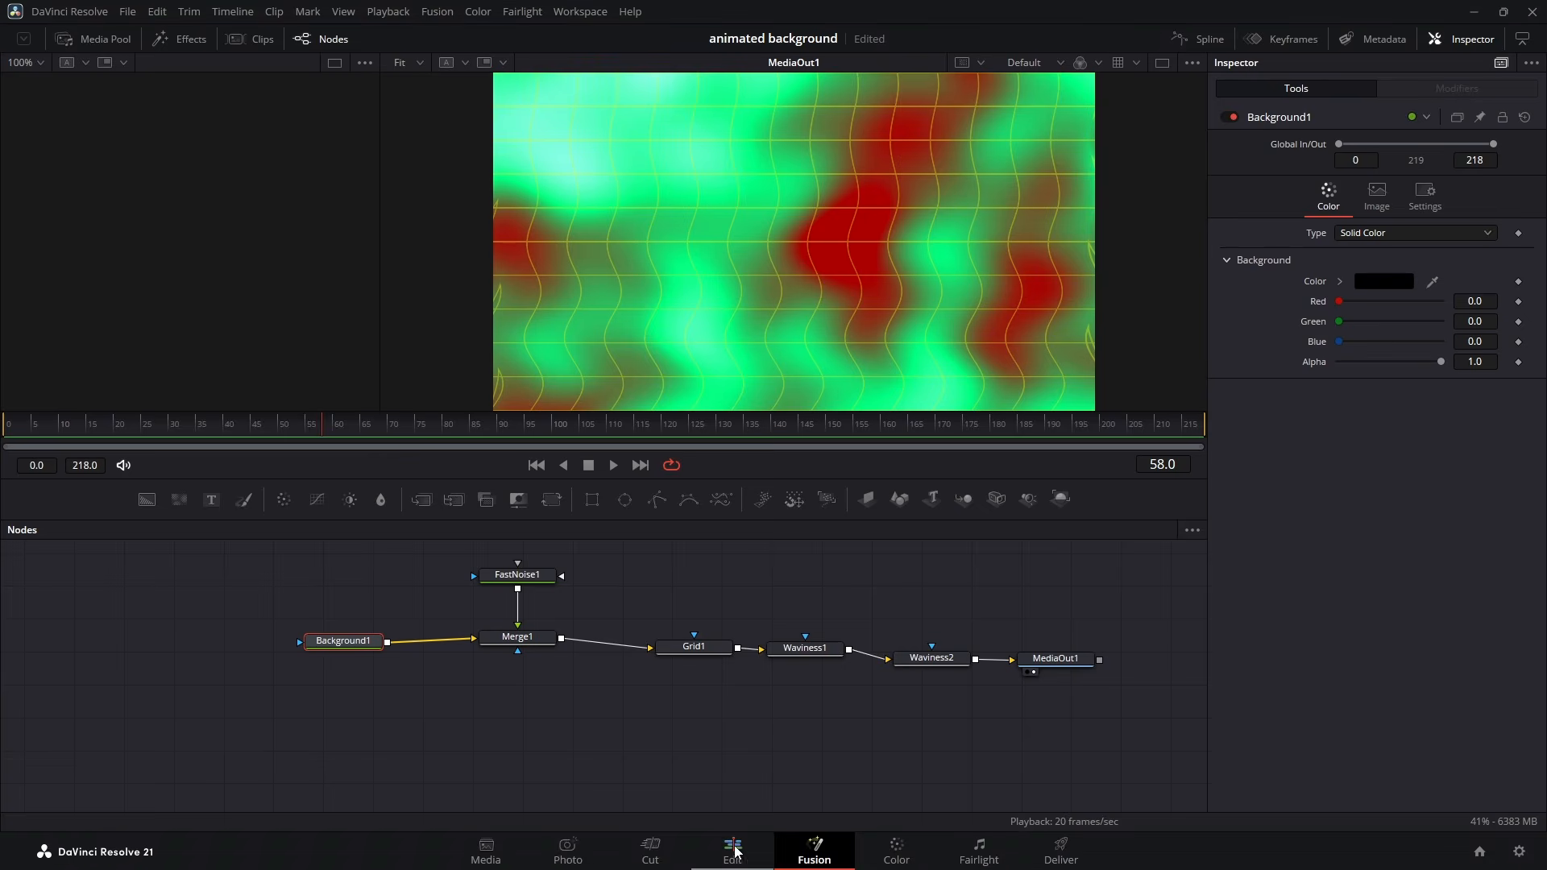
{"action": "left_click", "coordinate": [735, 851]}
{"action": "left_click", "coordinate": [103, 39]}
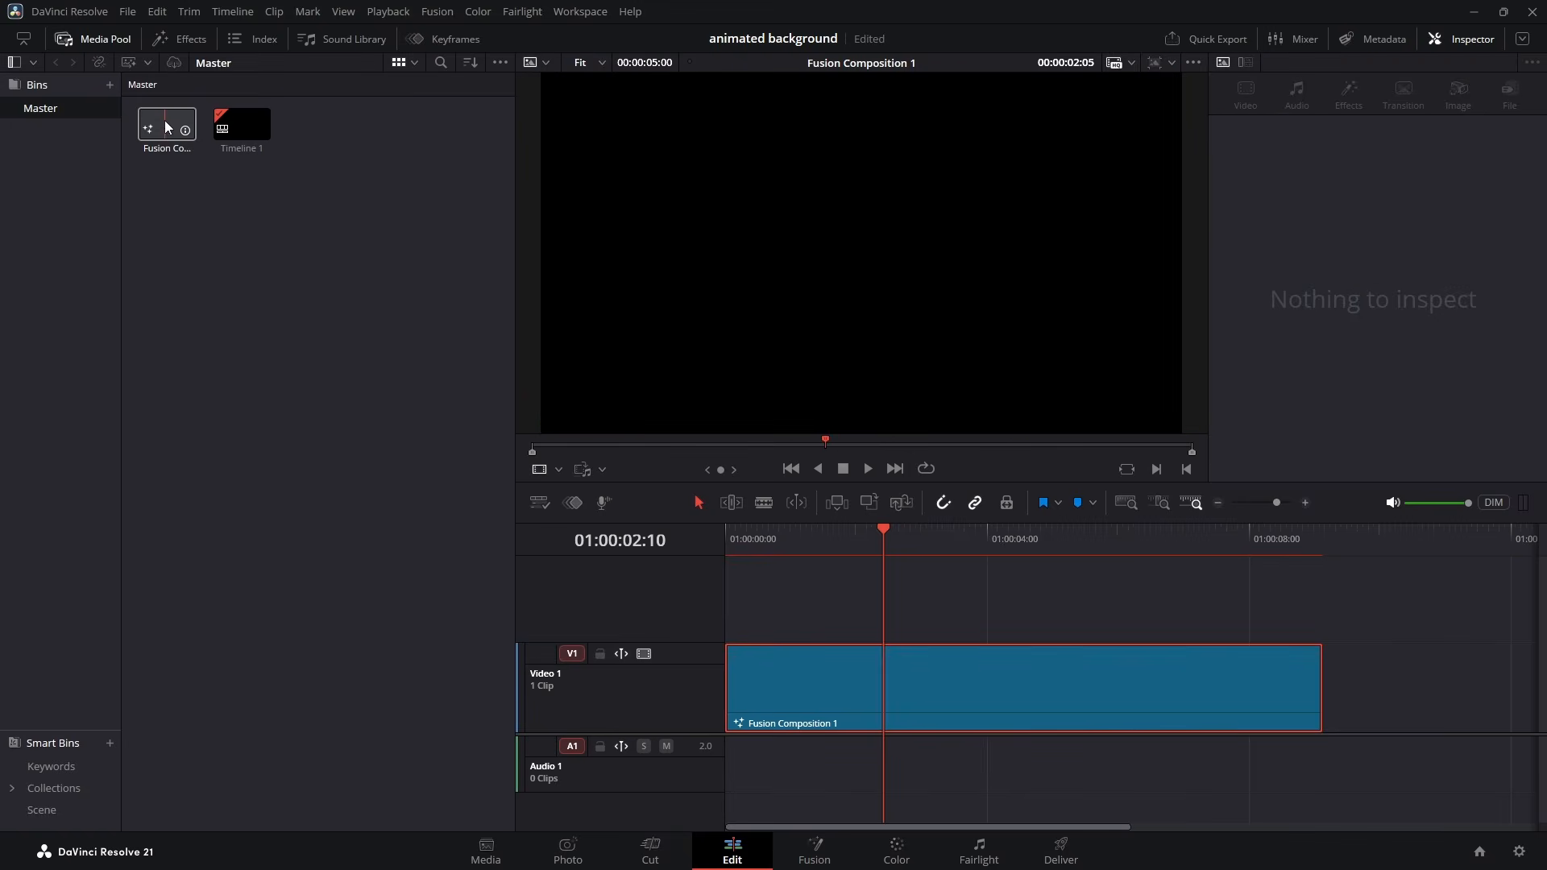
{"action": "left_click", "coordinate": [166, 125]}
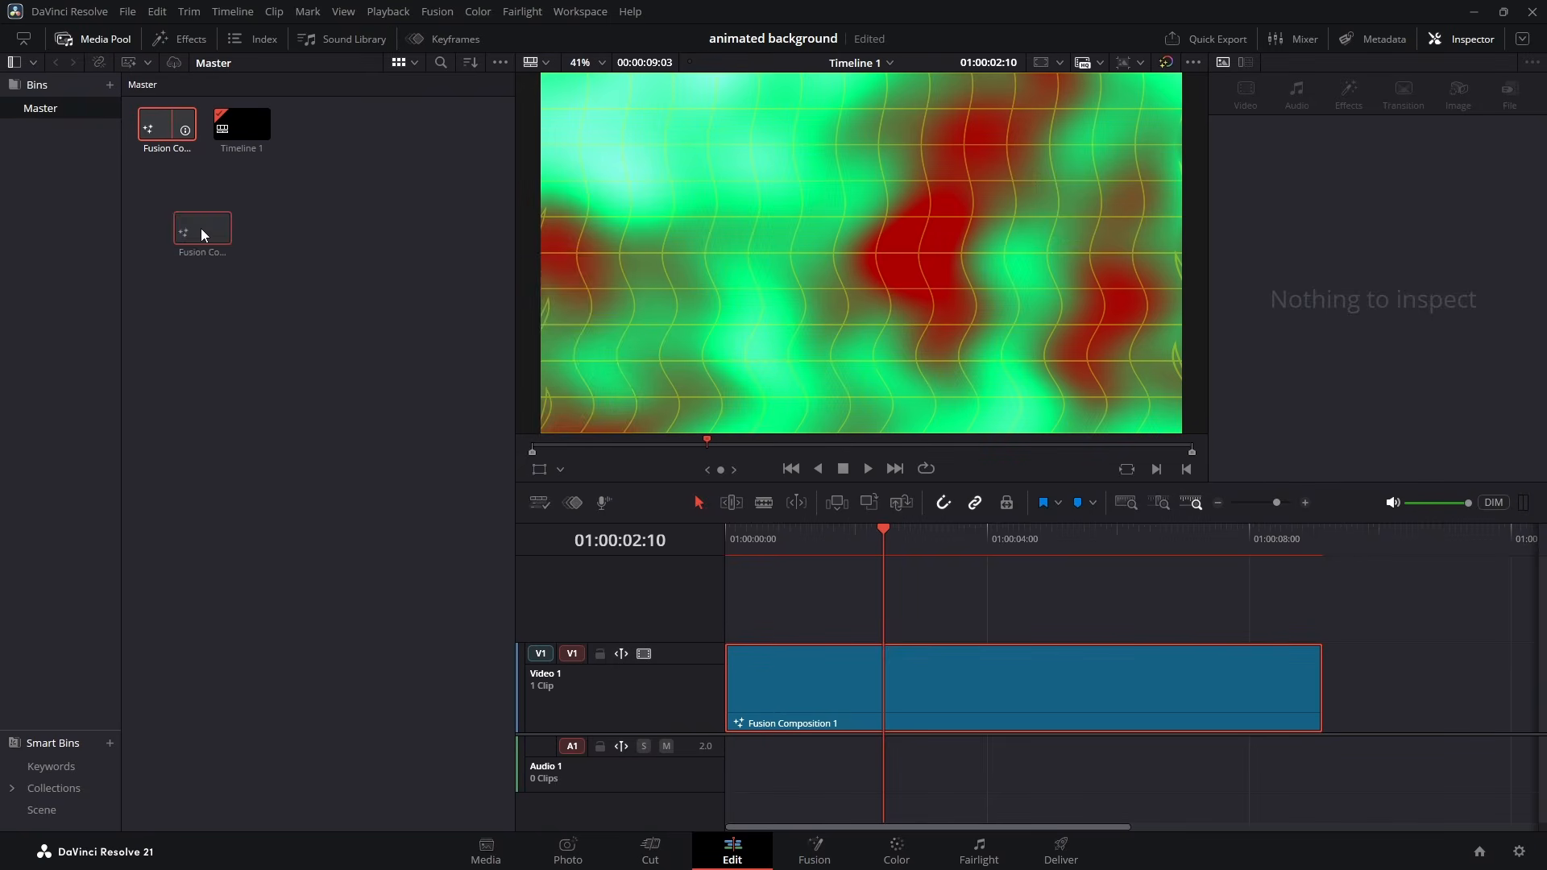
{"action": "right_click", "coordinate": [312, 251]}
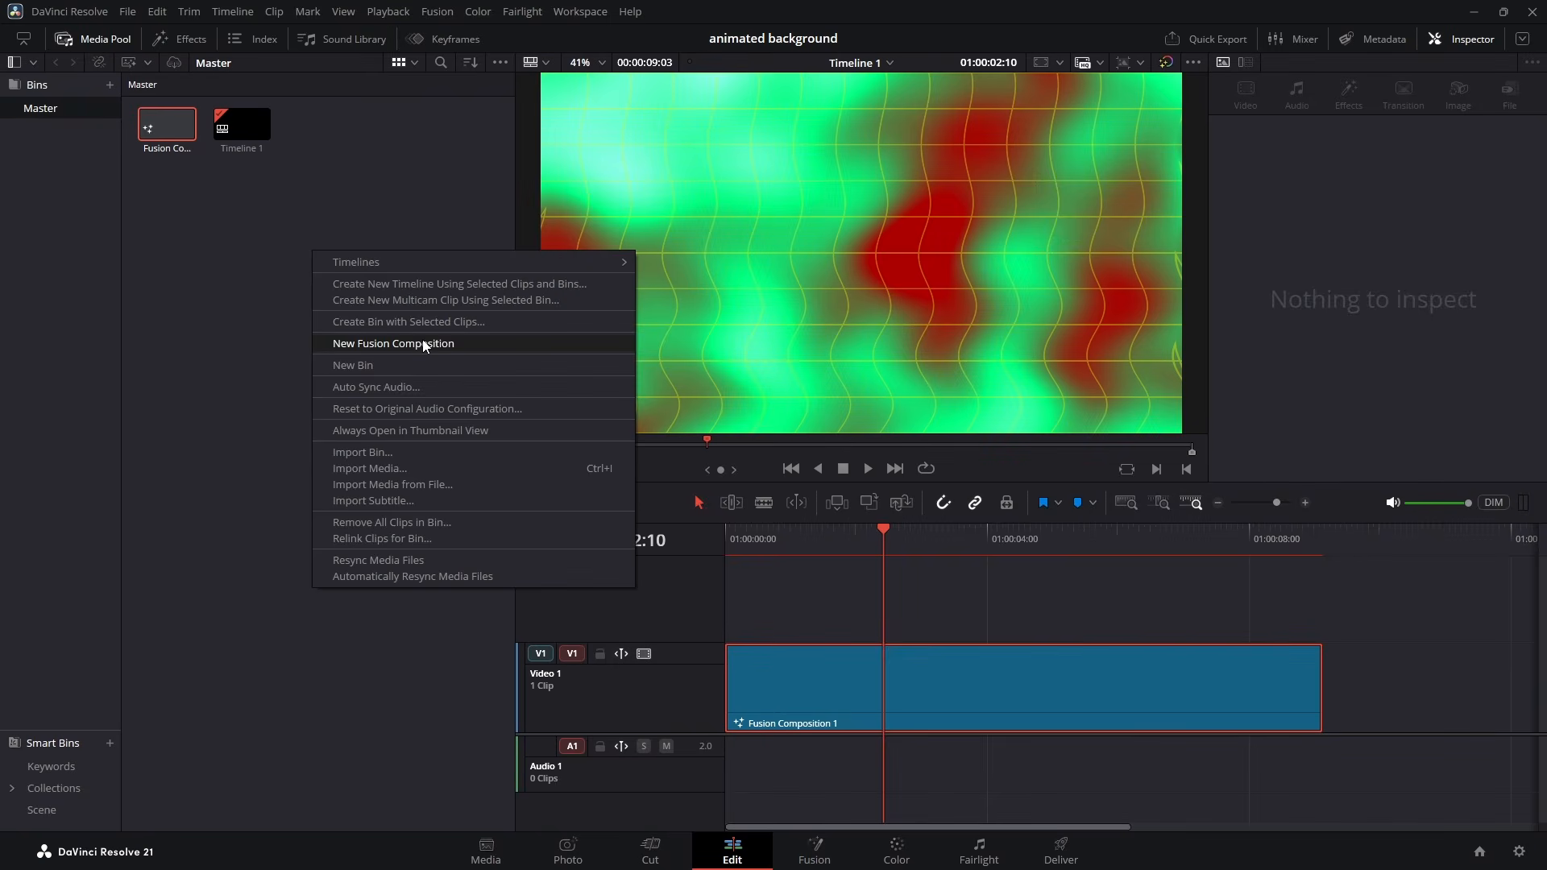
{"action": "left_click", "coordinate": [242, 242]}
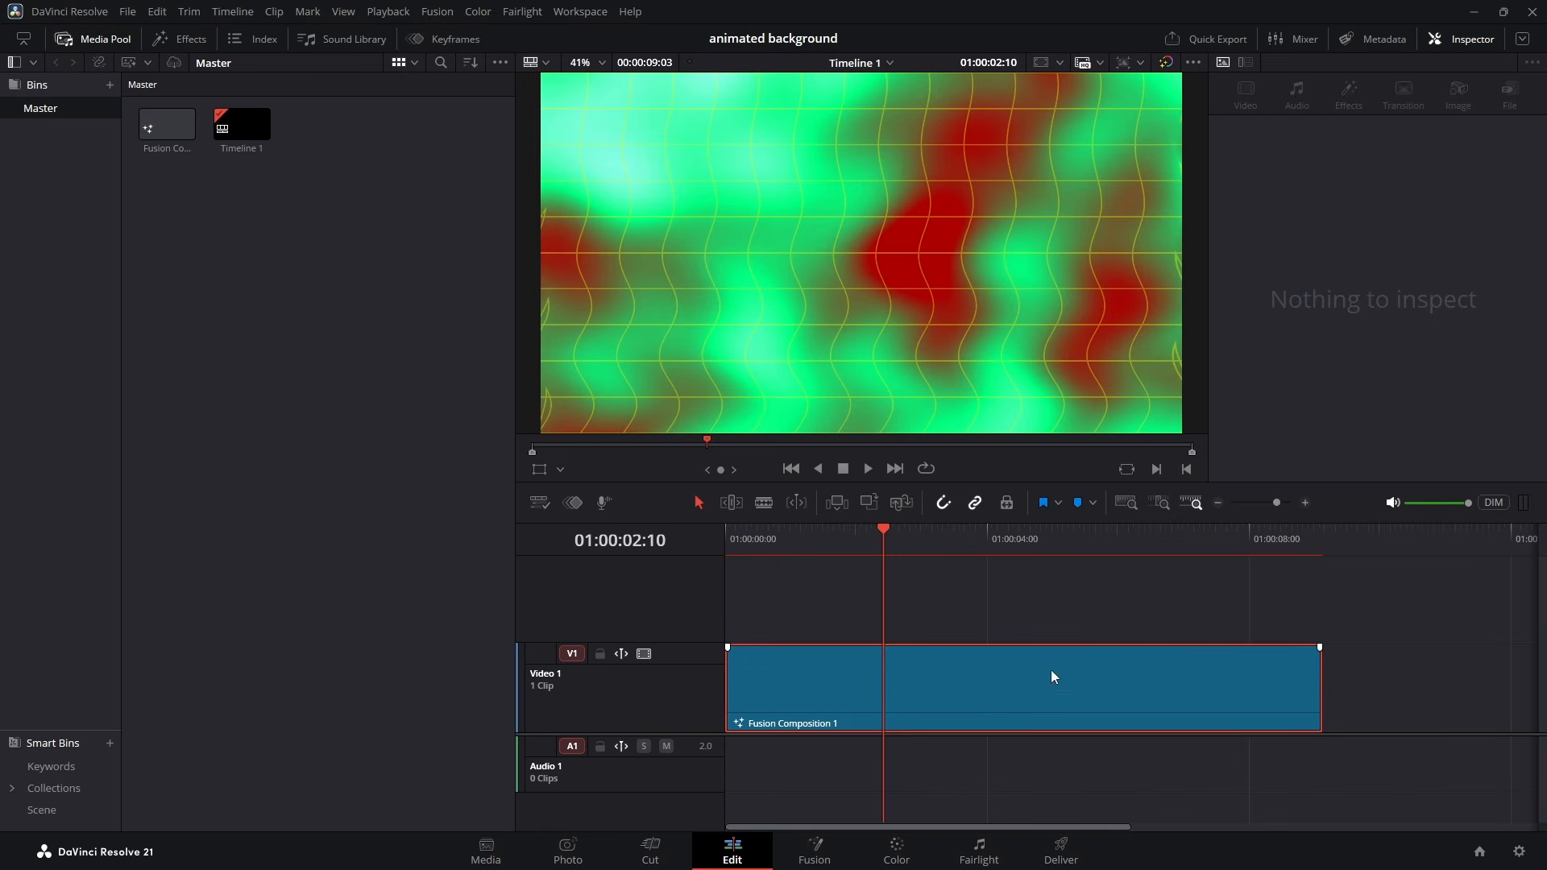
{"action": "left_click", "coordinate": [64, 39]}
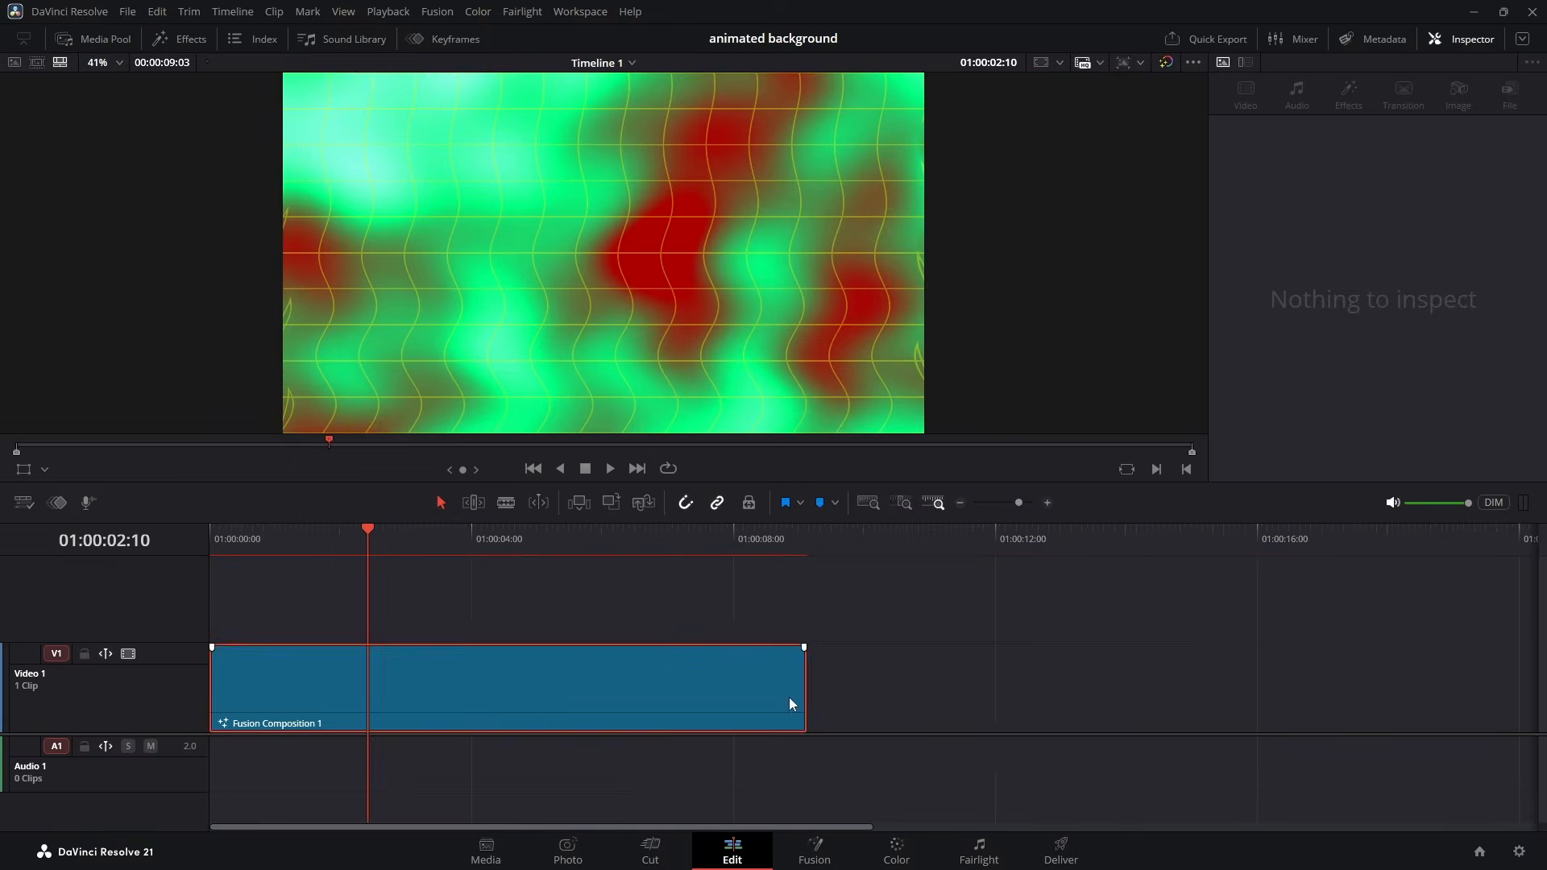
- Trim the end of the Fusion Composition 1 clip to a duration of 00:00:08:13 and reopen it in Fusion
{"action": "left_click_drag", "start_coordinate": [805, 703], "coordinate": [765, 703]}
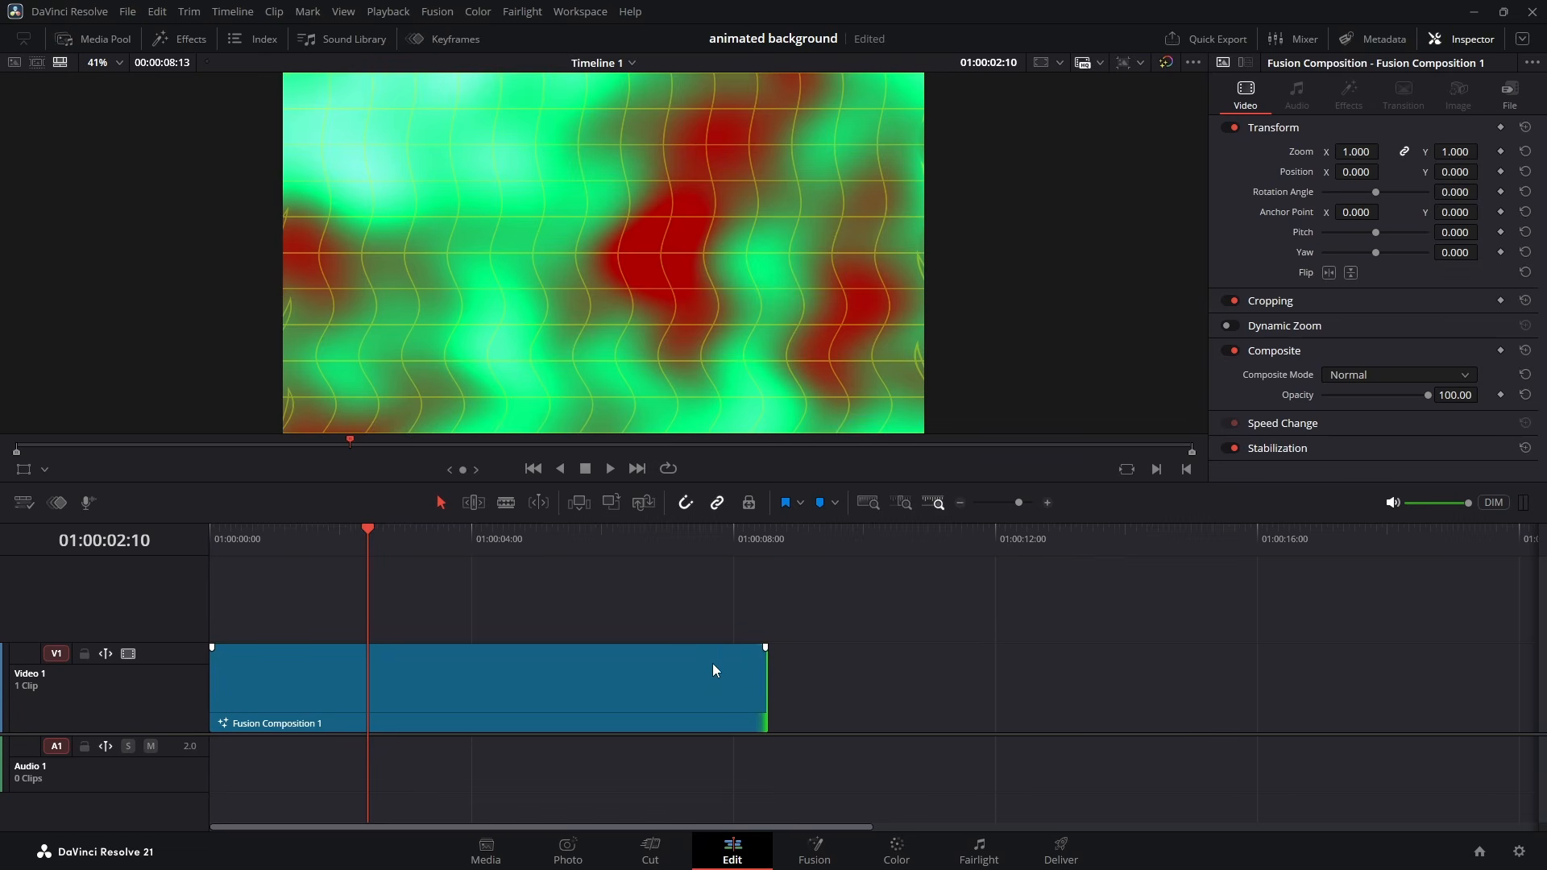
{"action": "left_click", "coordinate": [729, 693]}
{"action": "left_click", "coordinate": [840, 843]}
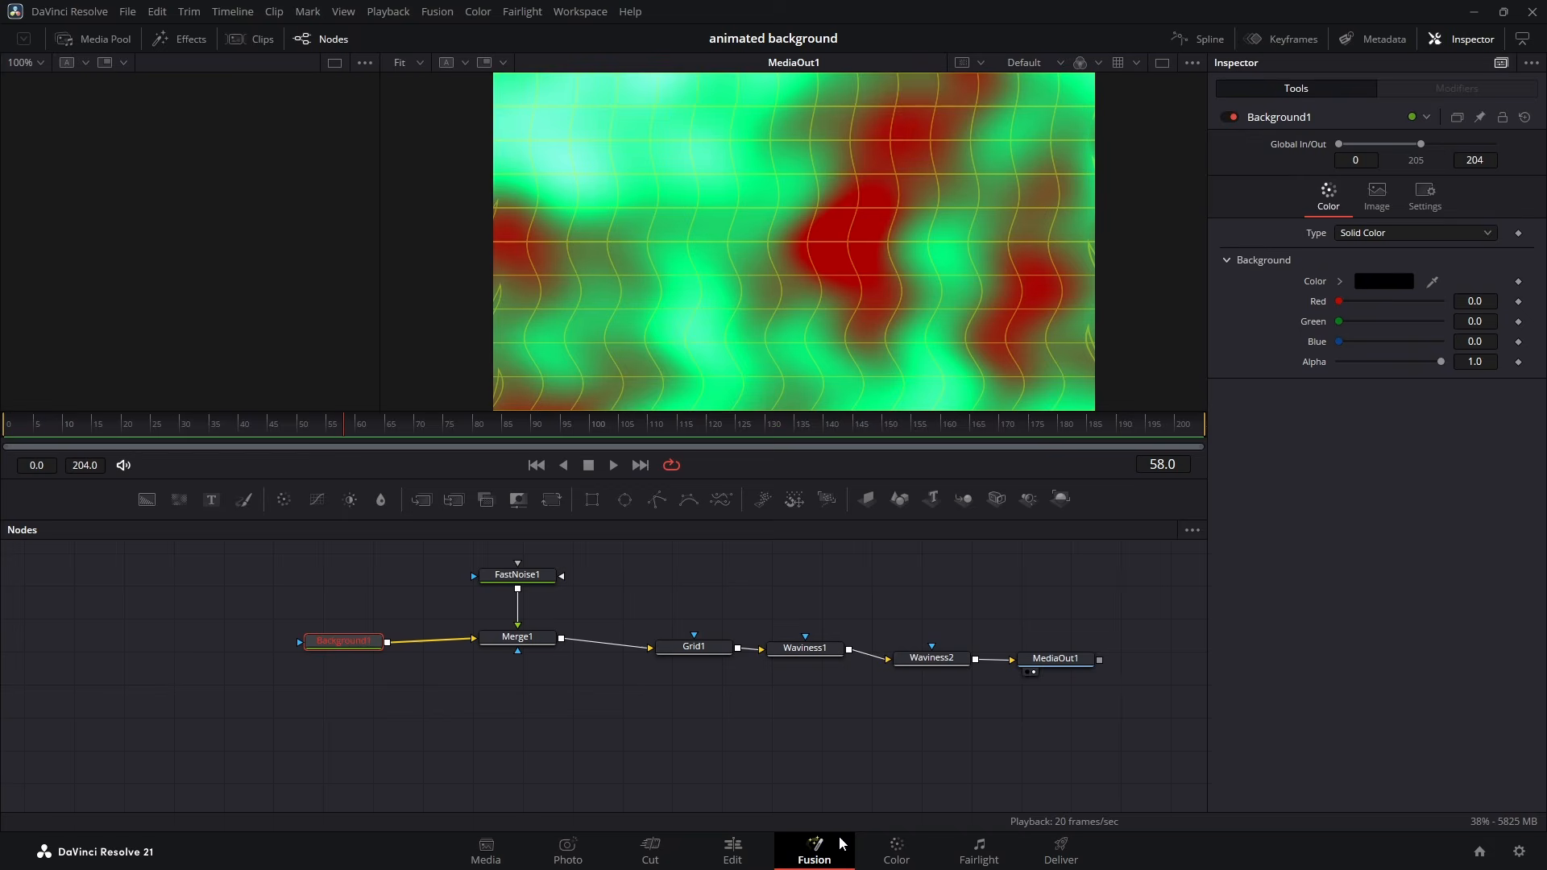
- Disconnect MediaOut1 from Waviness2 and display Waviness2 in the viewer
{"action": "left_click", "coordinate": [1033, 675]}
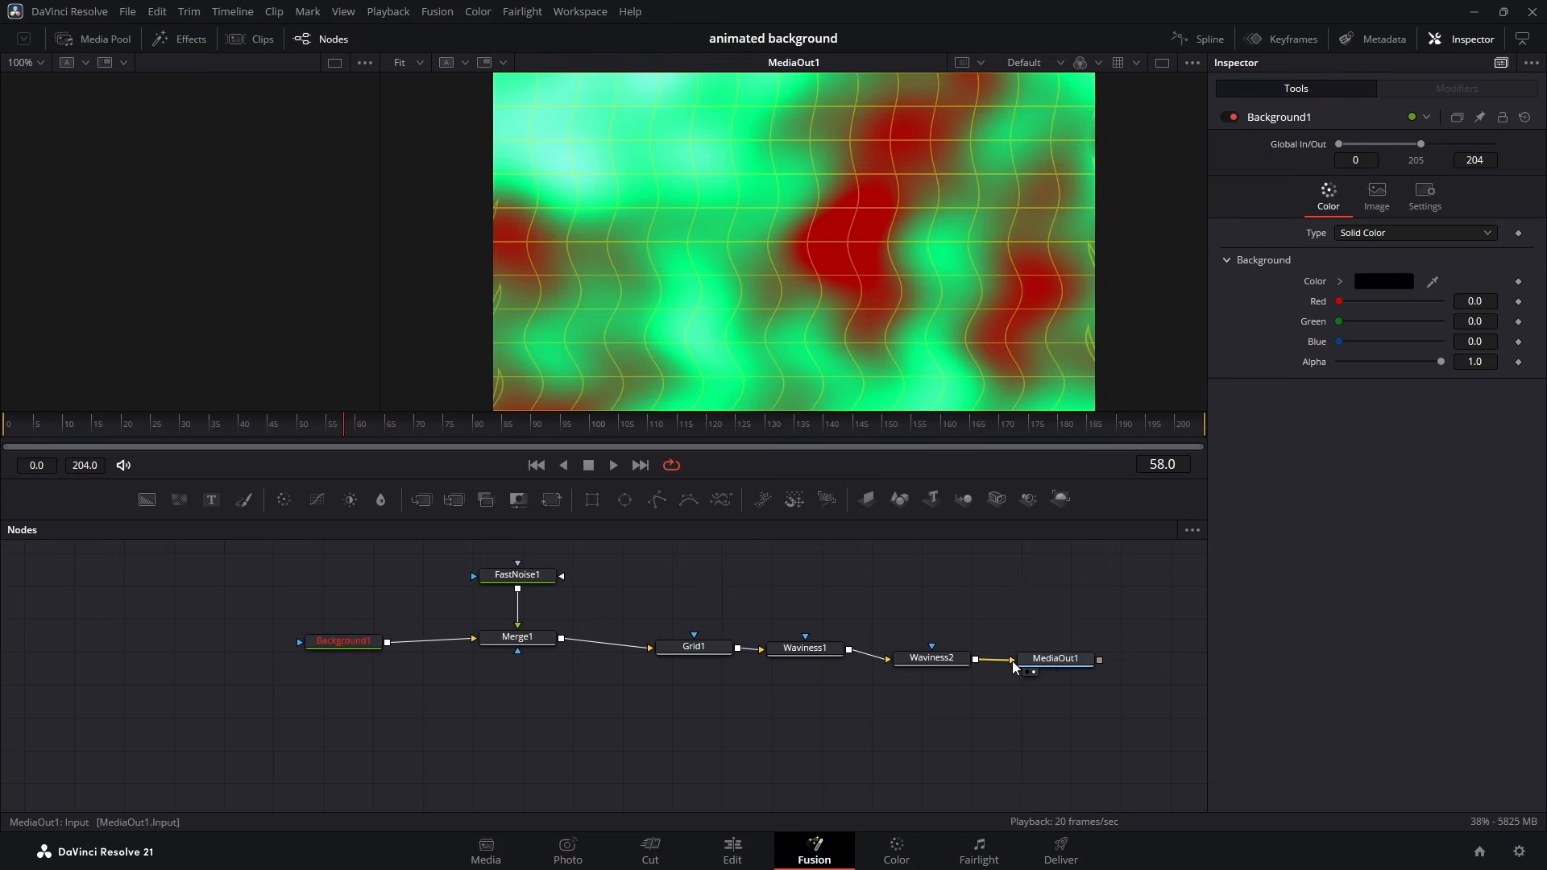
{"action": "left_click_drag", "start_coordinate": [1012, 660], "coordinate": [943, 605]}
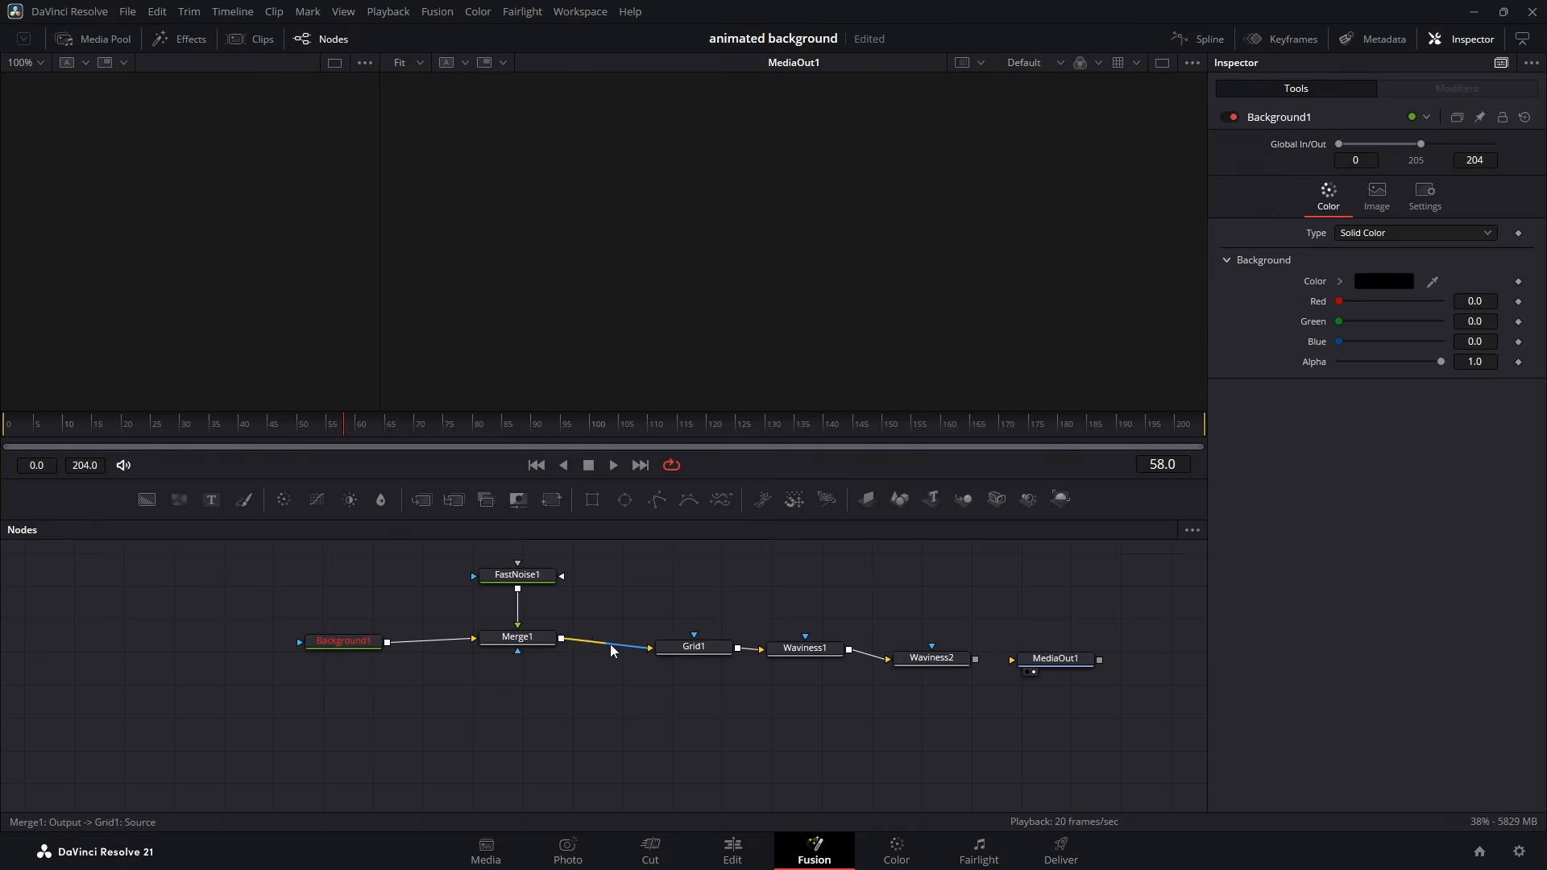
- Review the settings of FastNoise1, Grid1 and Waviness1, and look up the Waviness tool without adding it
{"action": "left_click", "coordinate": [527, 579]}
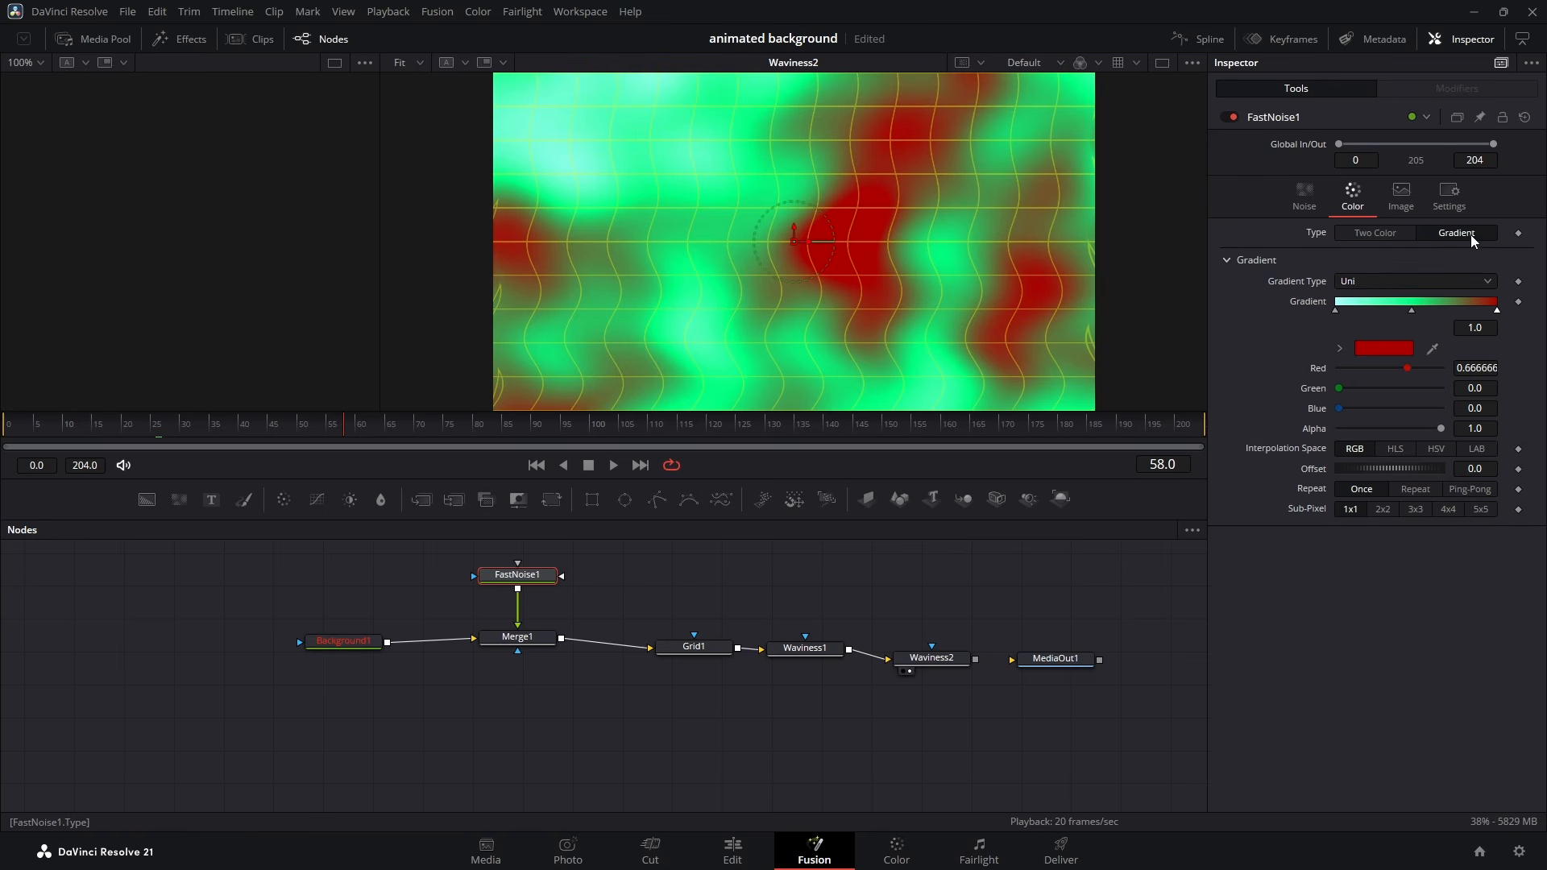
{"action": "left_click", "coordinate": [694, 649]}
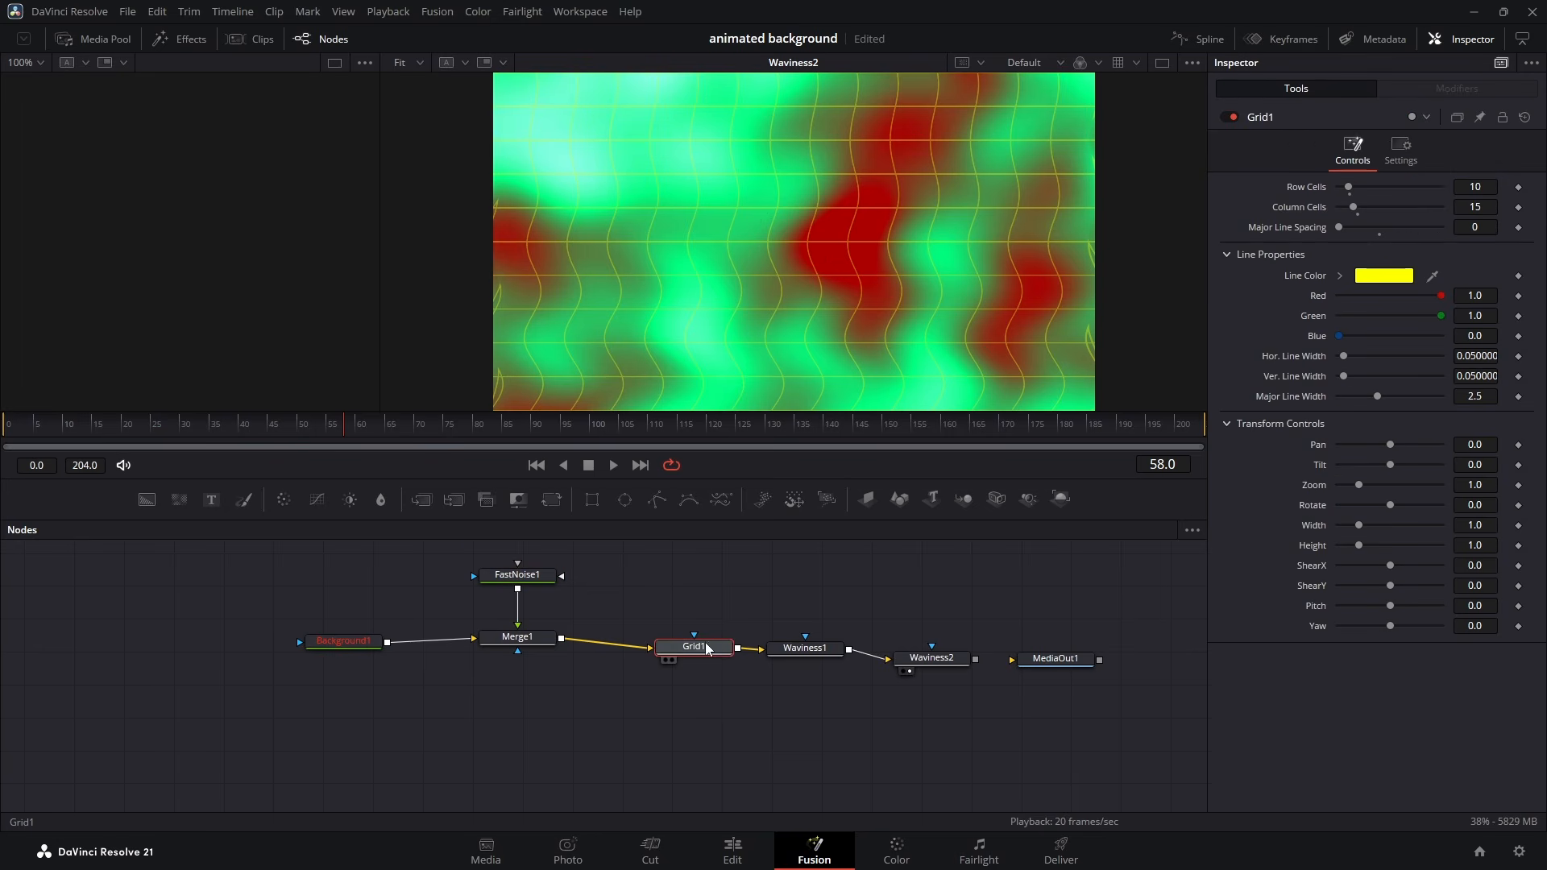
{"action": "left_click", "coordinate": [800, 651]}
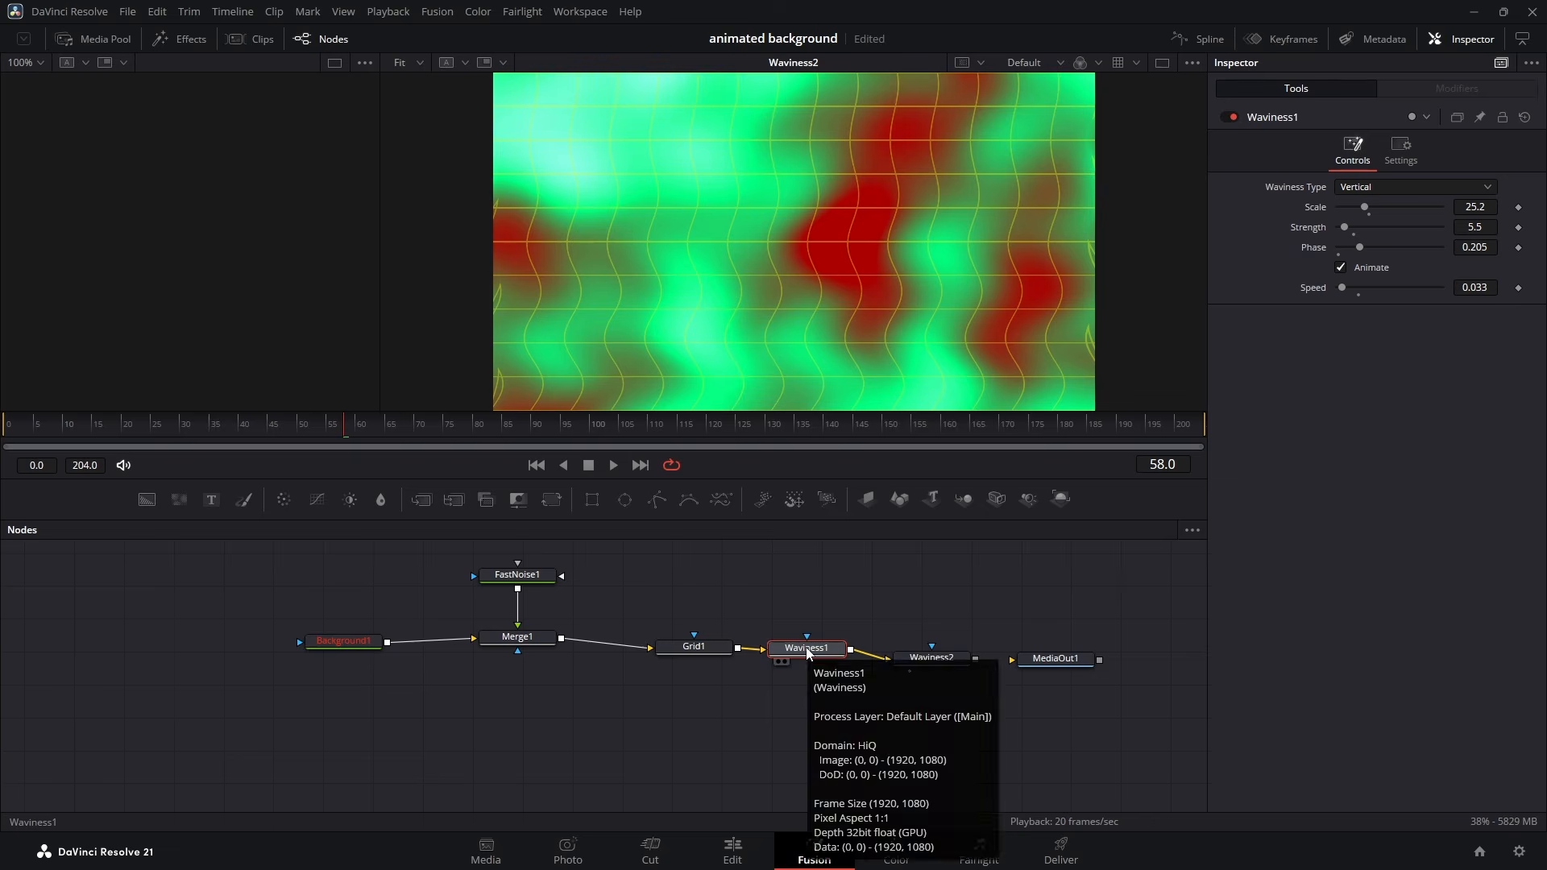
{"action": "key", "text": "shift+space"}
{"action": "type", "text": "Waviness"}
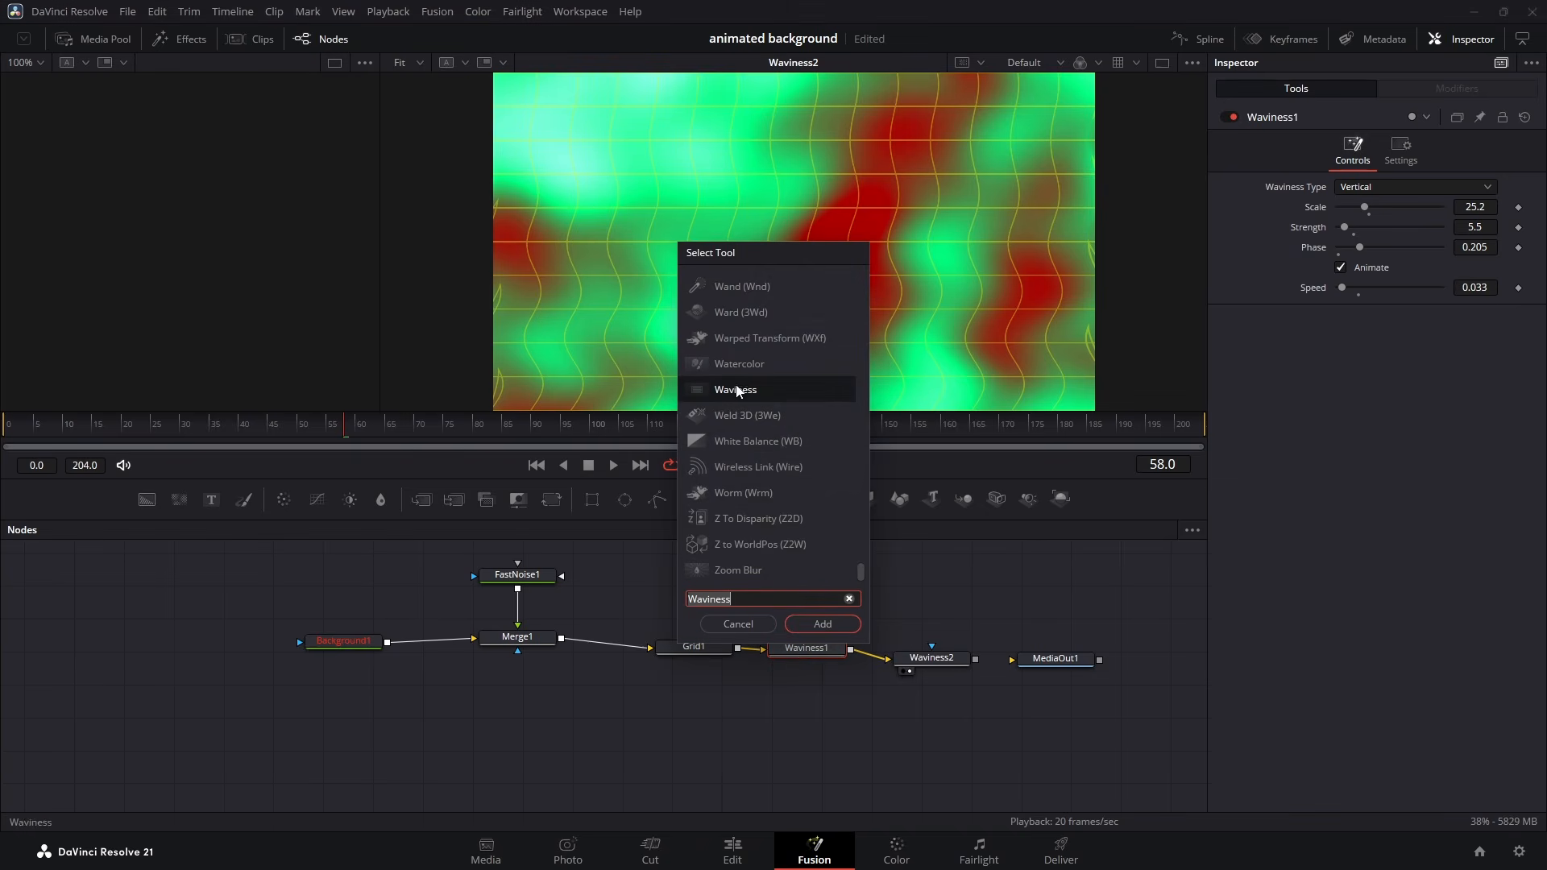
{"action": "left_click", "coordinate": [761, 622]}
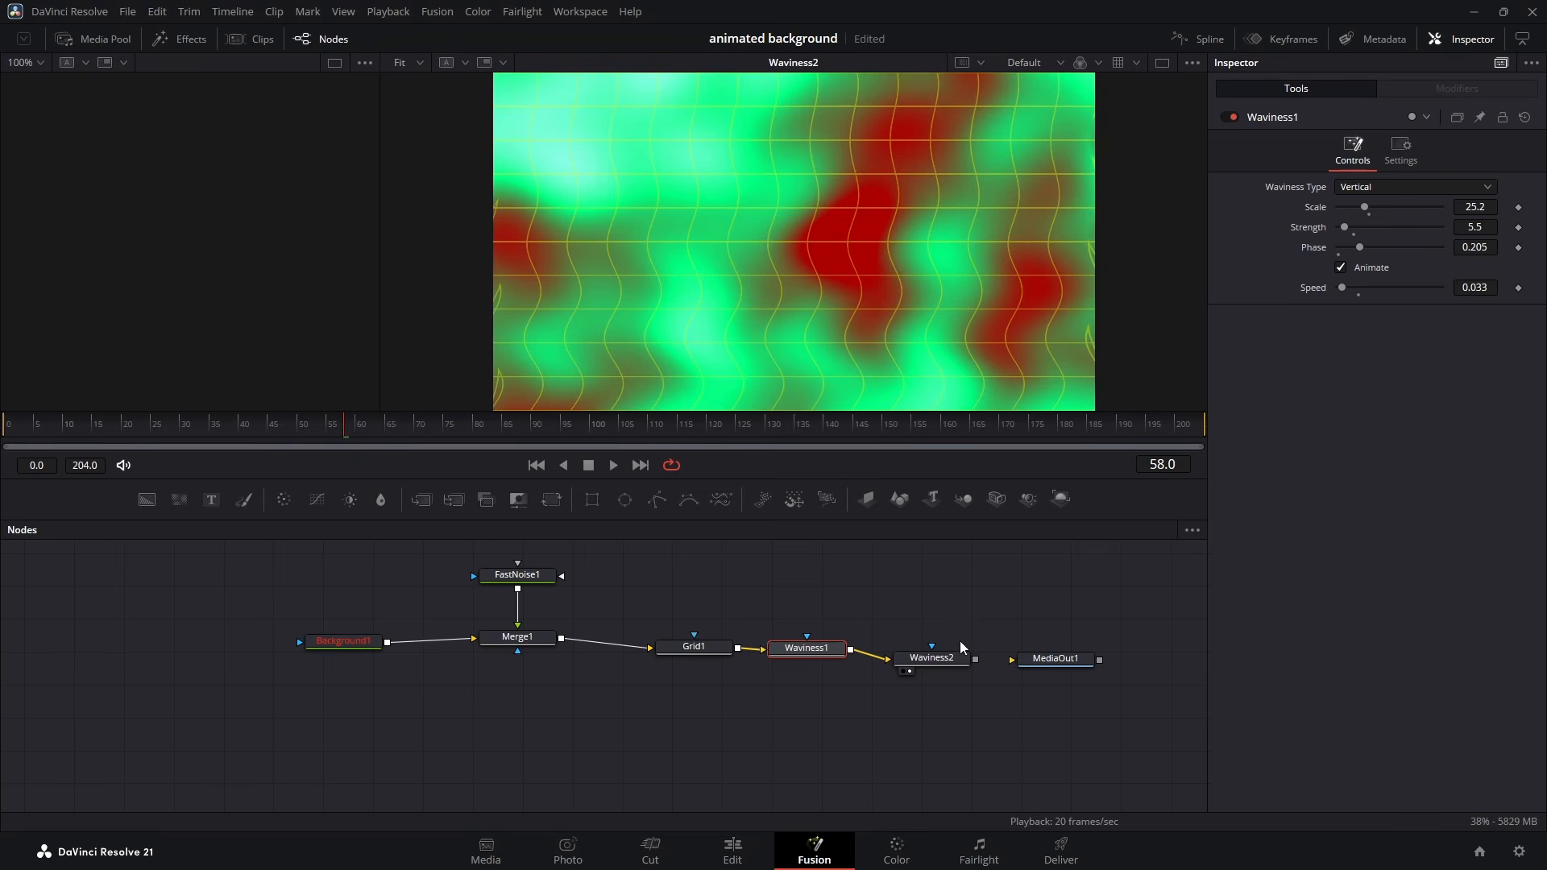
- Preview the Waviness2 output, reconnect Waviness2 to MediaOut1, and move MediaOut1 slightly farther away
{"action": "left_click", "coordinate": [953, 662]}
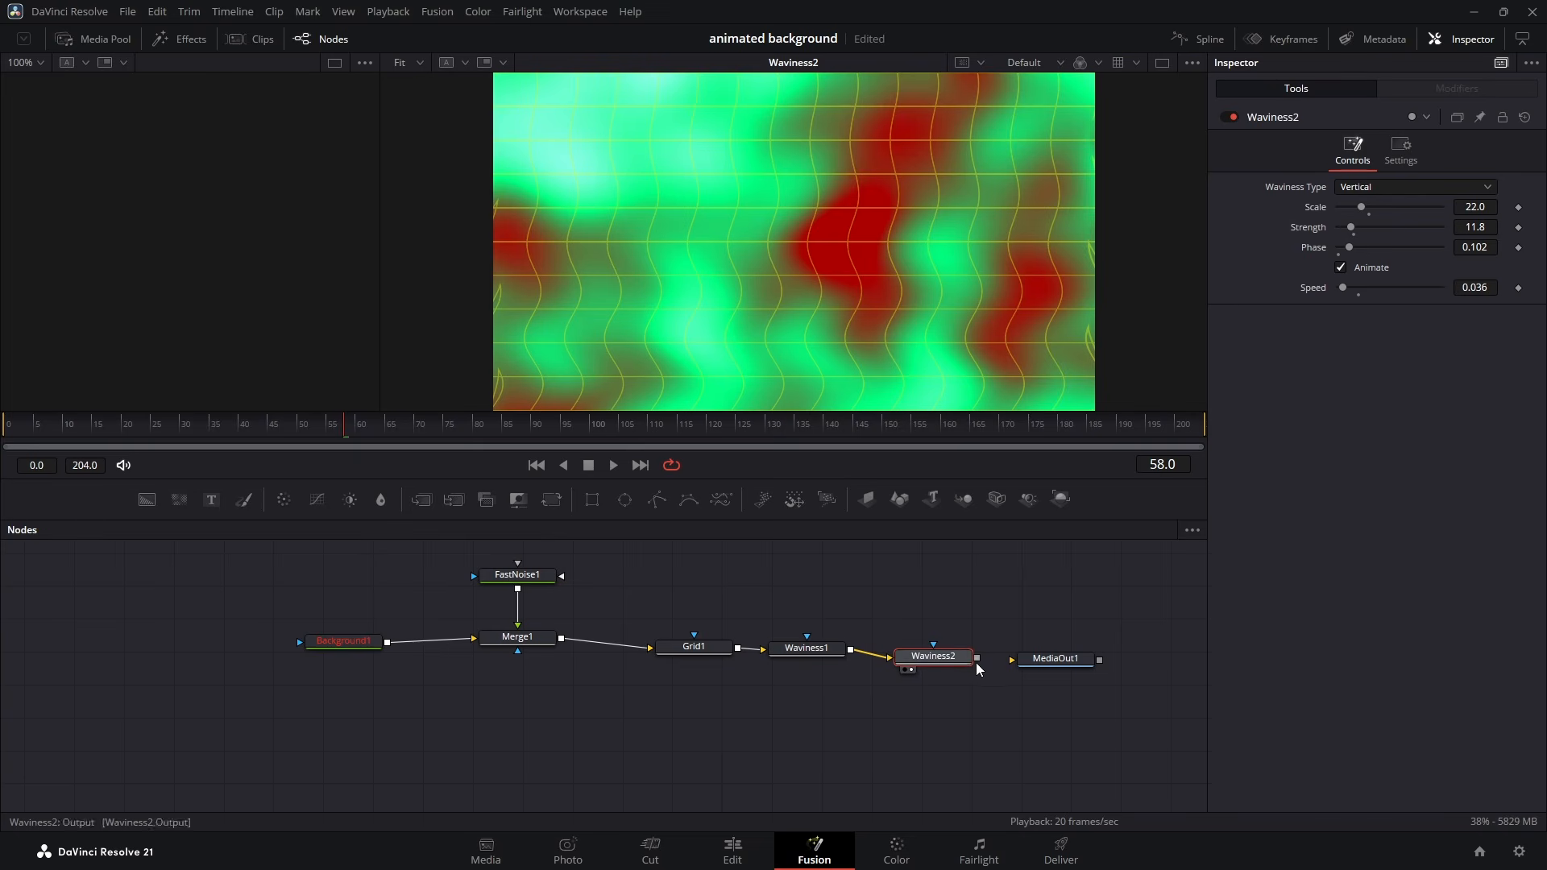
{"action": "key", "text": "space"}
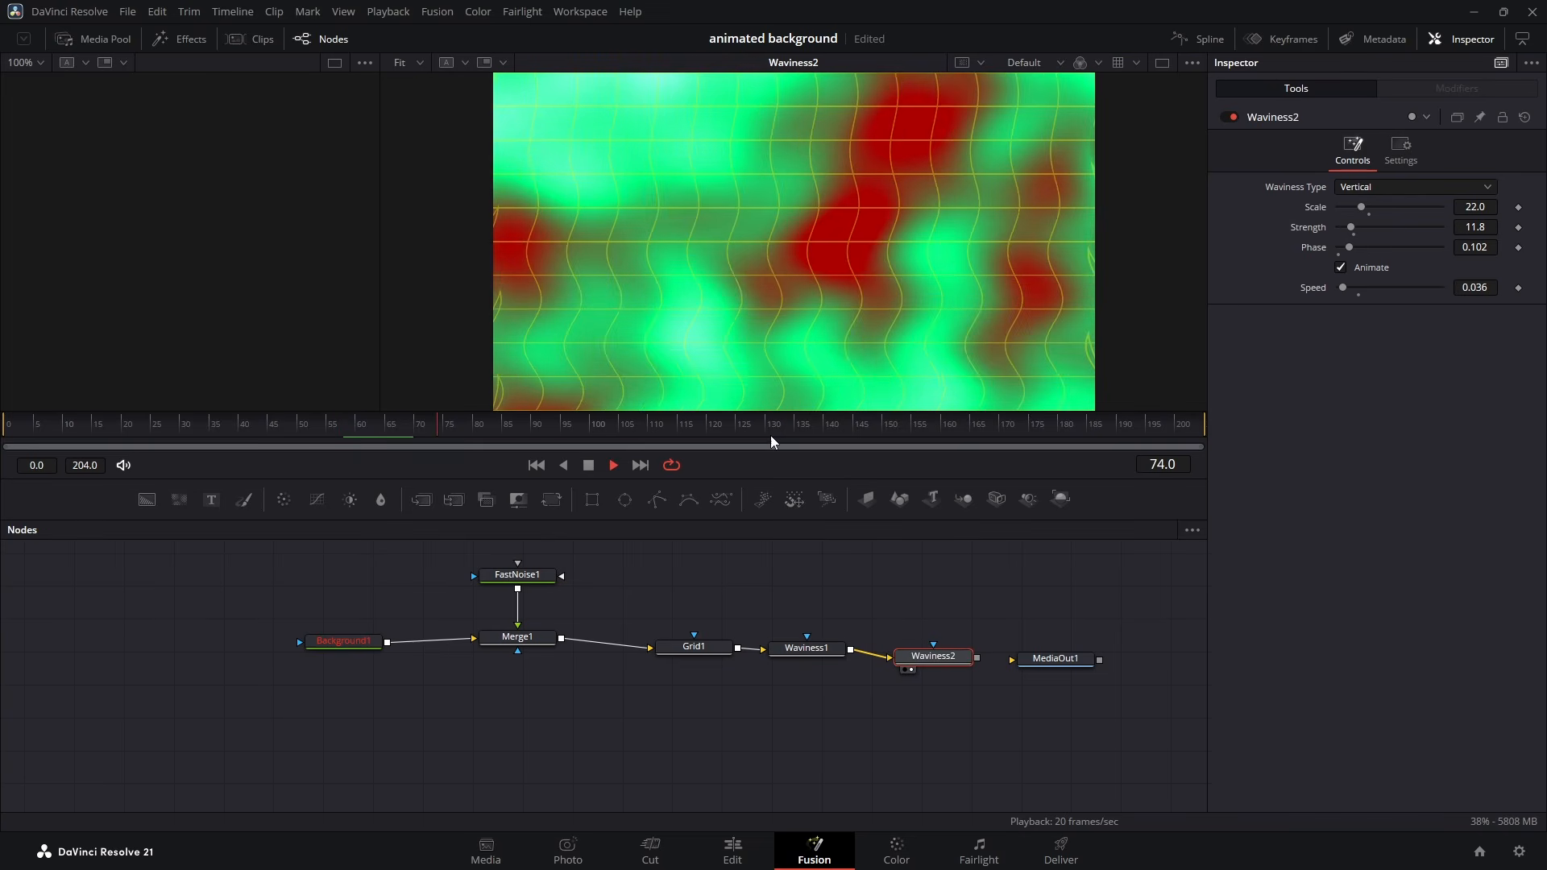
{"action": "key", "text": "space"}
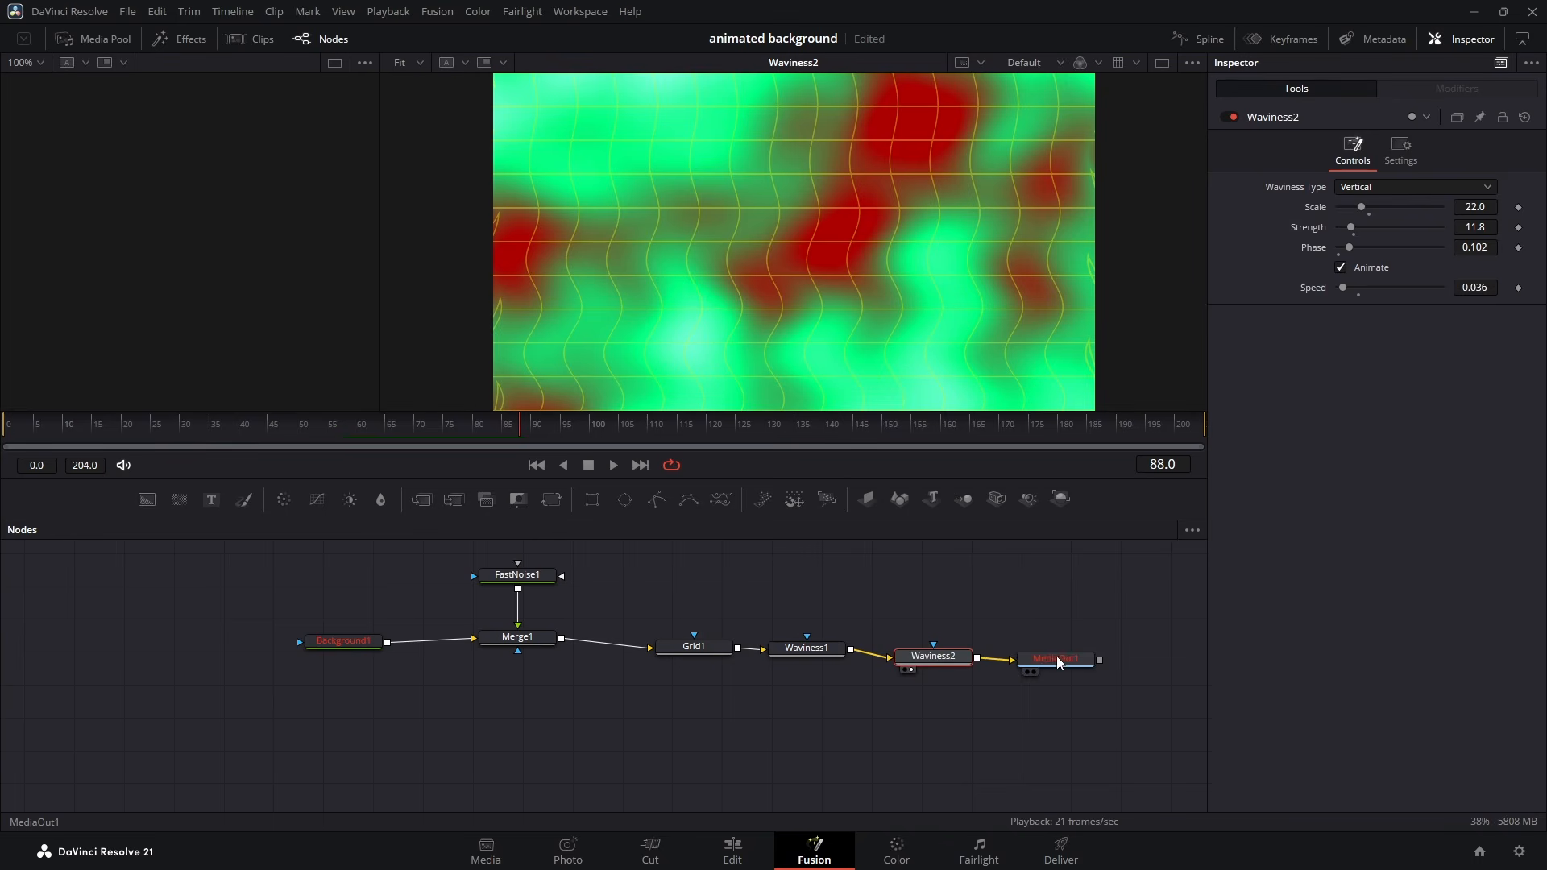
{"action": "left_click_drag", "start_coordinate": [1049, 660], "coordinate": [1070, 663]}
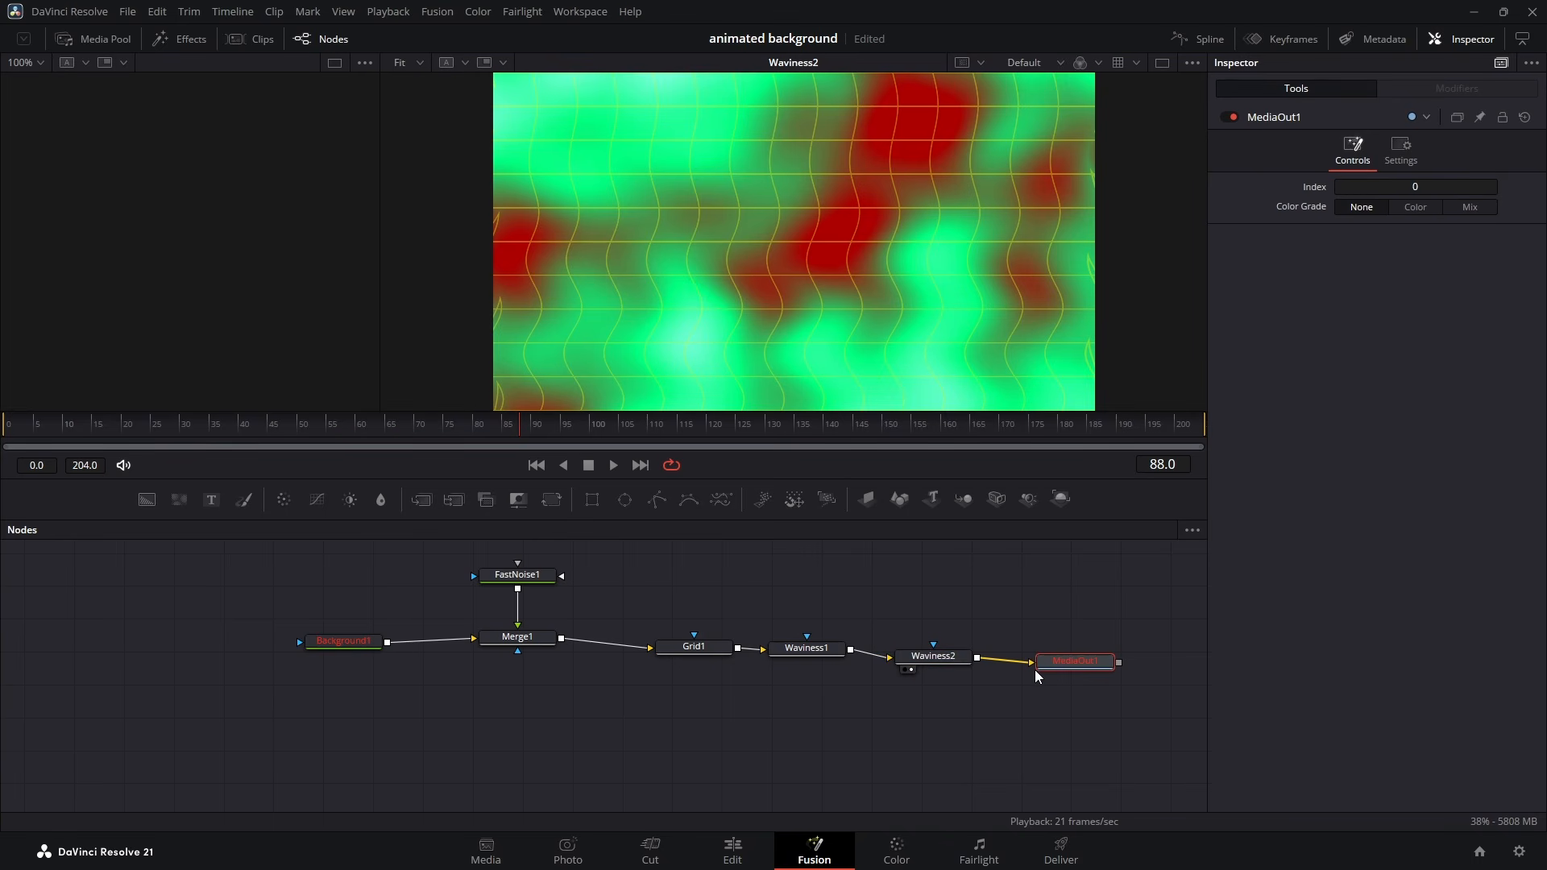